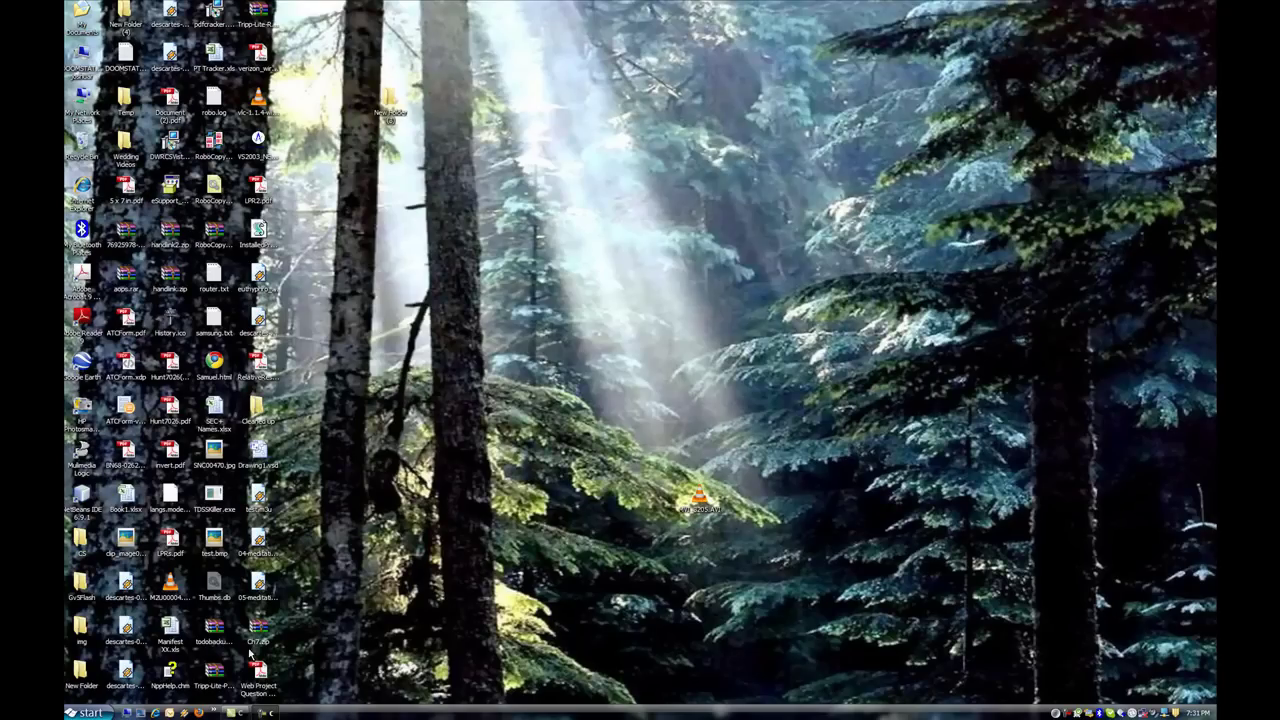
# Step: Launch Adobe LiveCycle Designer ES 8.2 from the Start menu's Adobe programs folder
pyautogui.click(88, 712)
pyautogui.moveTo(106, 621)
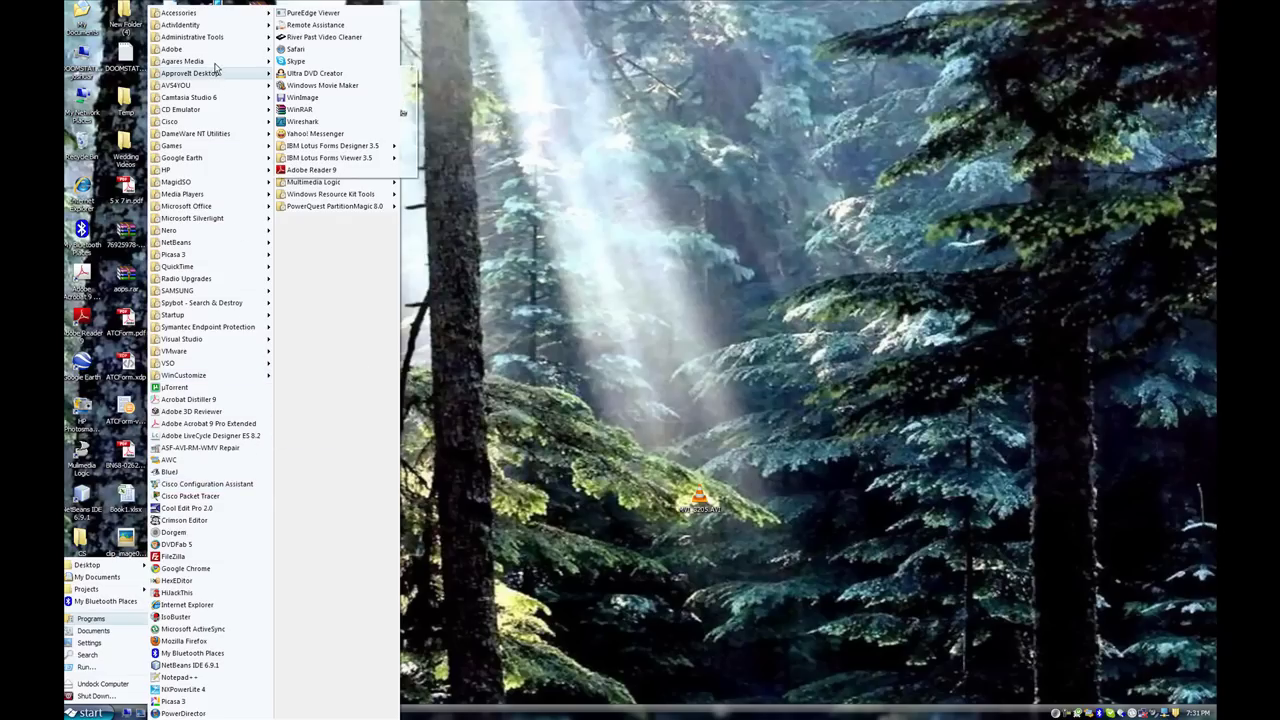
pyautogui.moveTo(213, 52)
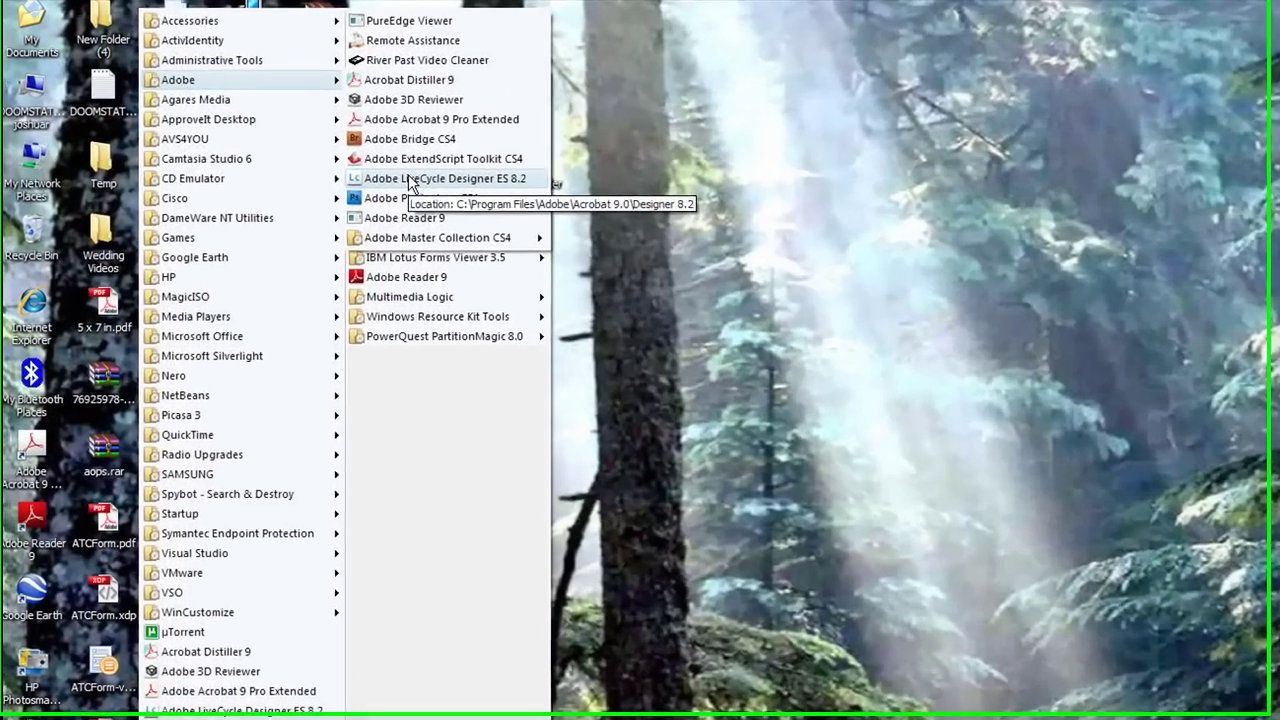
pyautogui.click(313, 110)
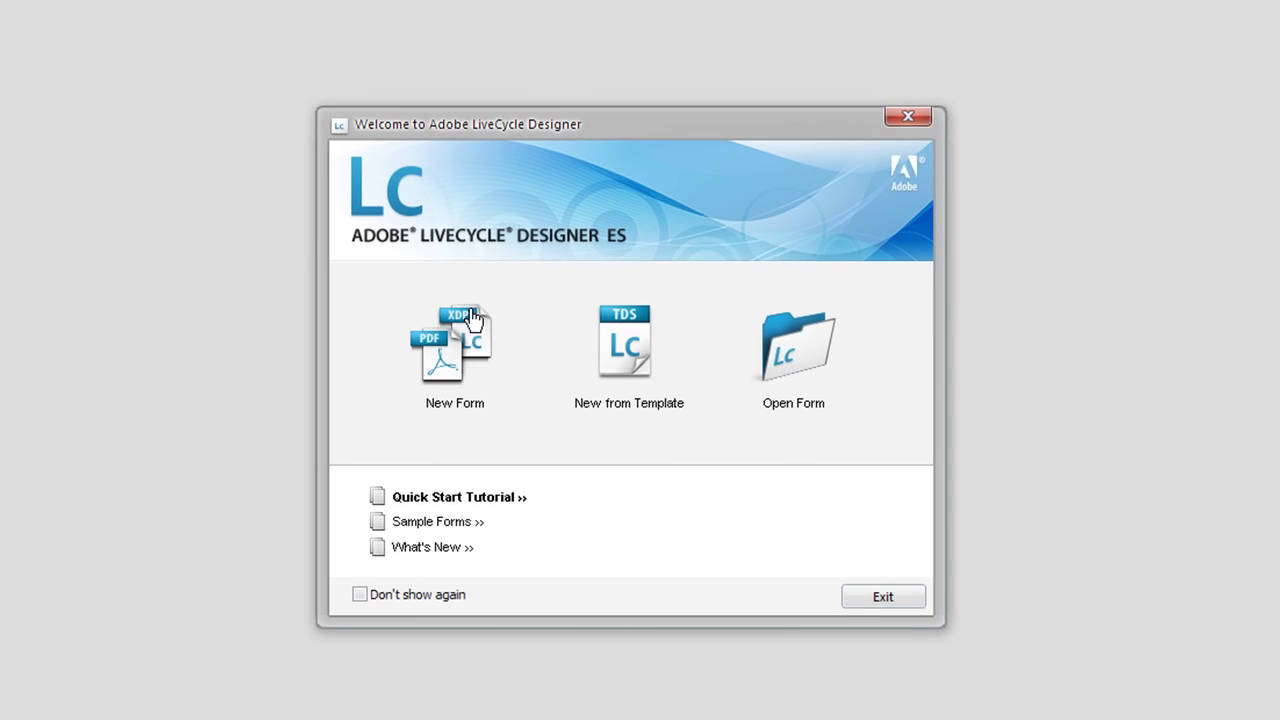
# Step: Create a blank form with the default page setup, leaving out the email and print buttons
pyautogui.click(469, 336)
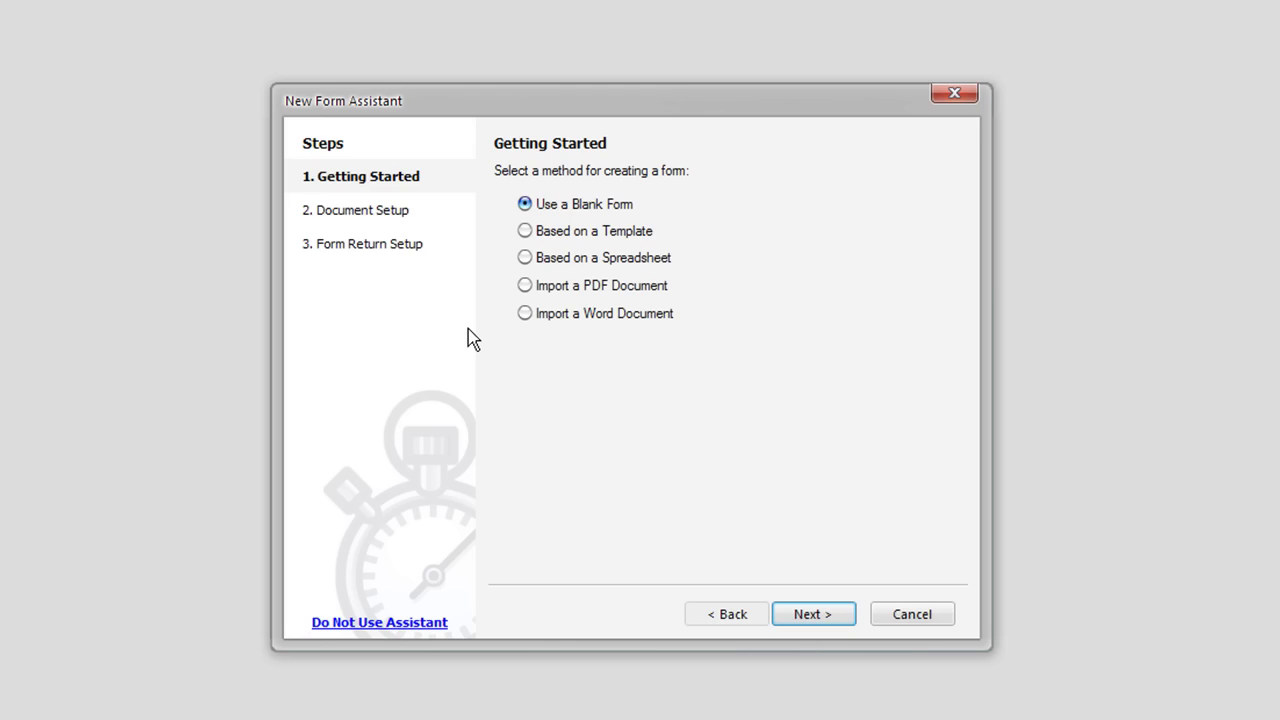
pyautogui.click(826, 617)
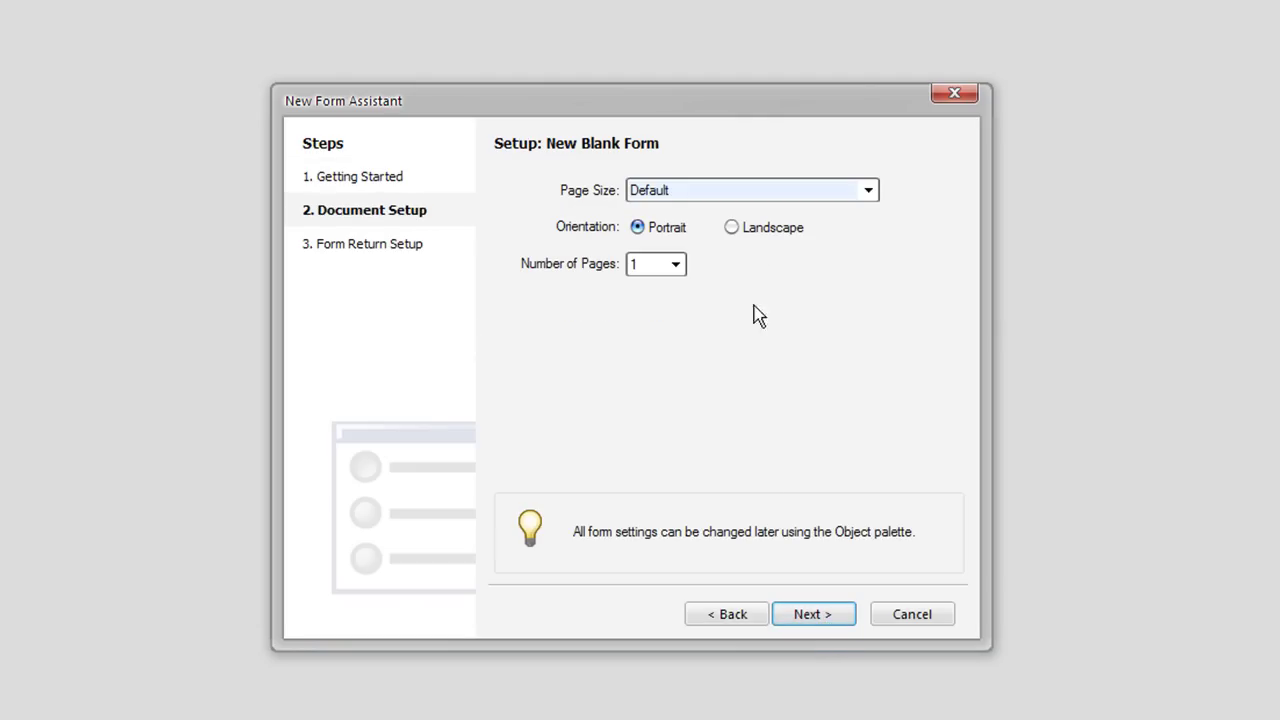
pyautogui.click(818, 617)
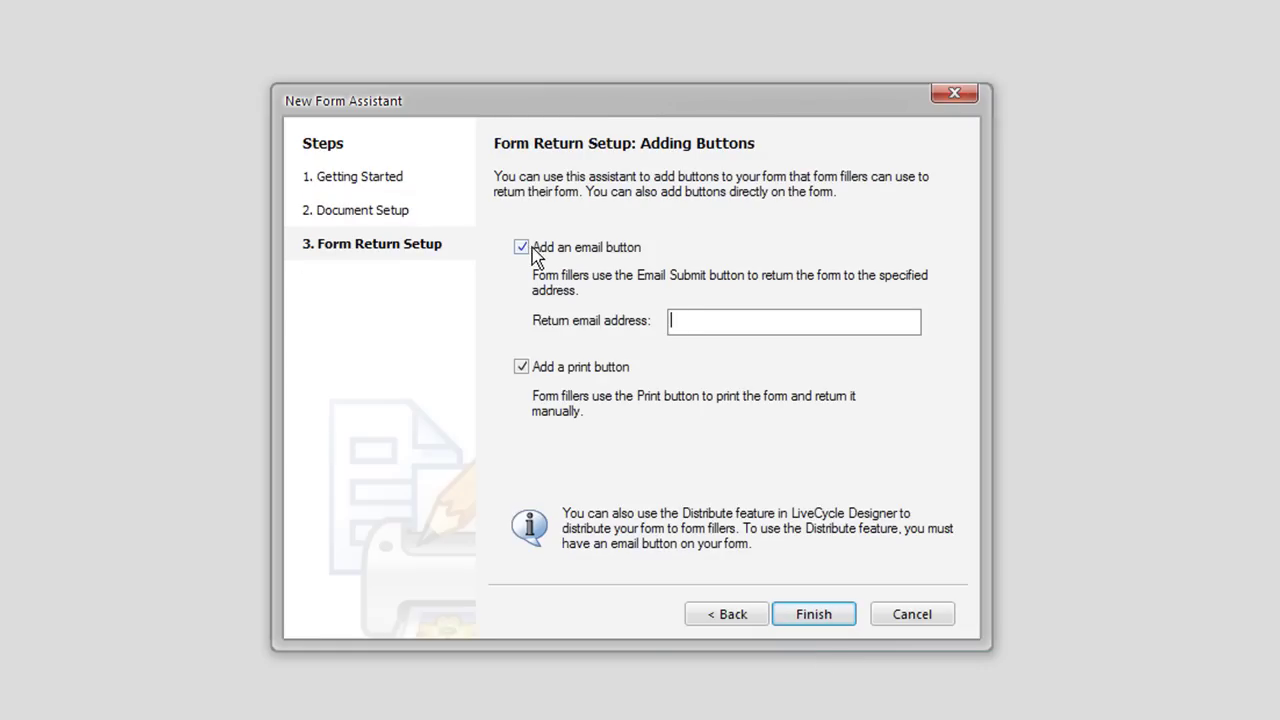
pyautogui.click(539, 250)
pyautogui.click(522, 368)
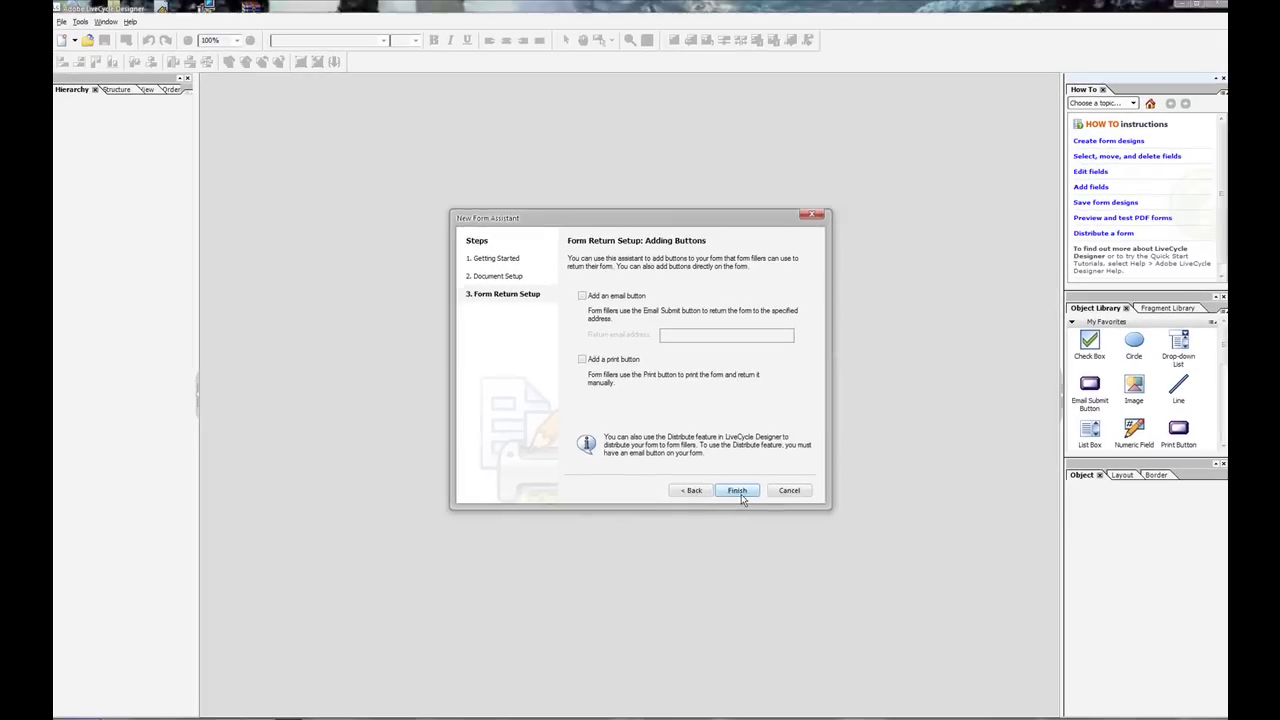
pyautogui.click(738, 491)
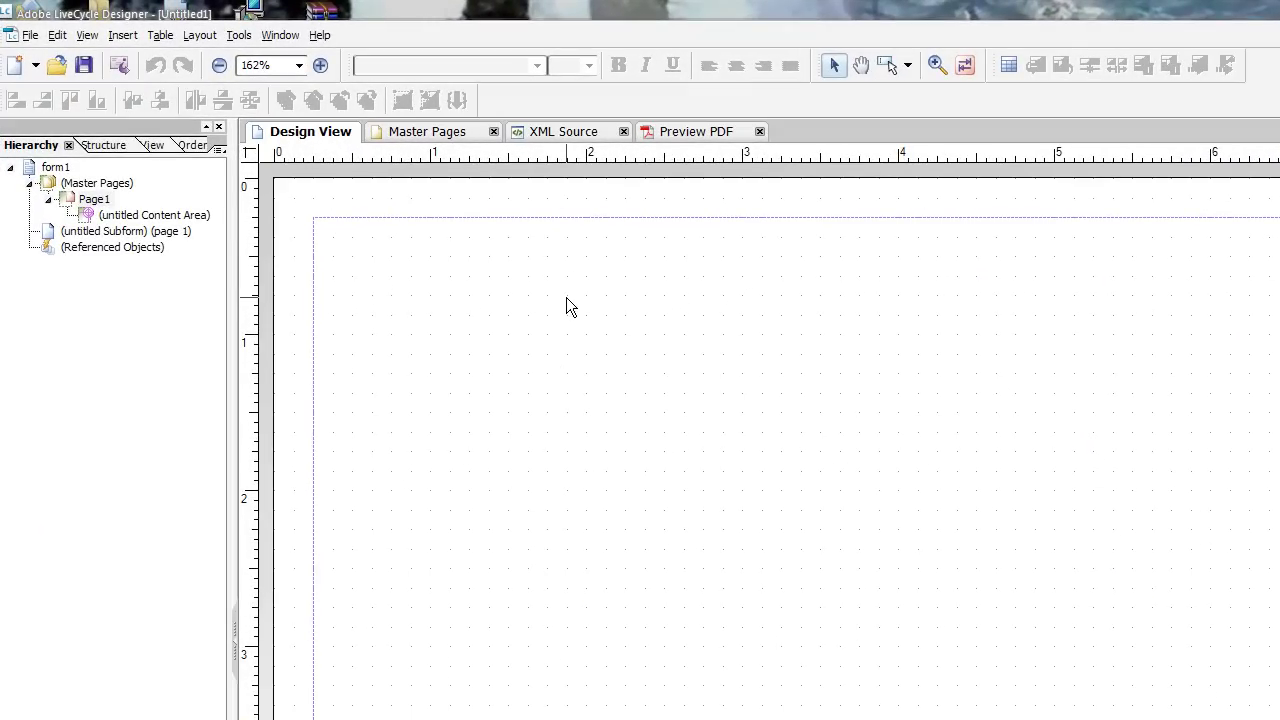
pyautogui.click(562, 136)
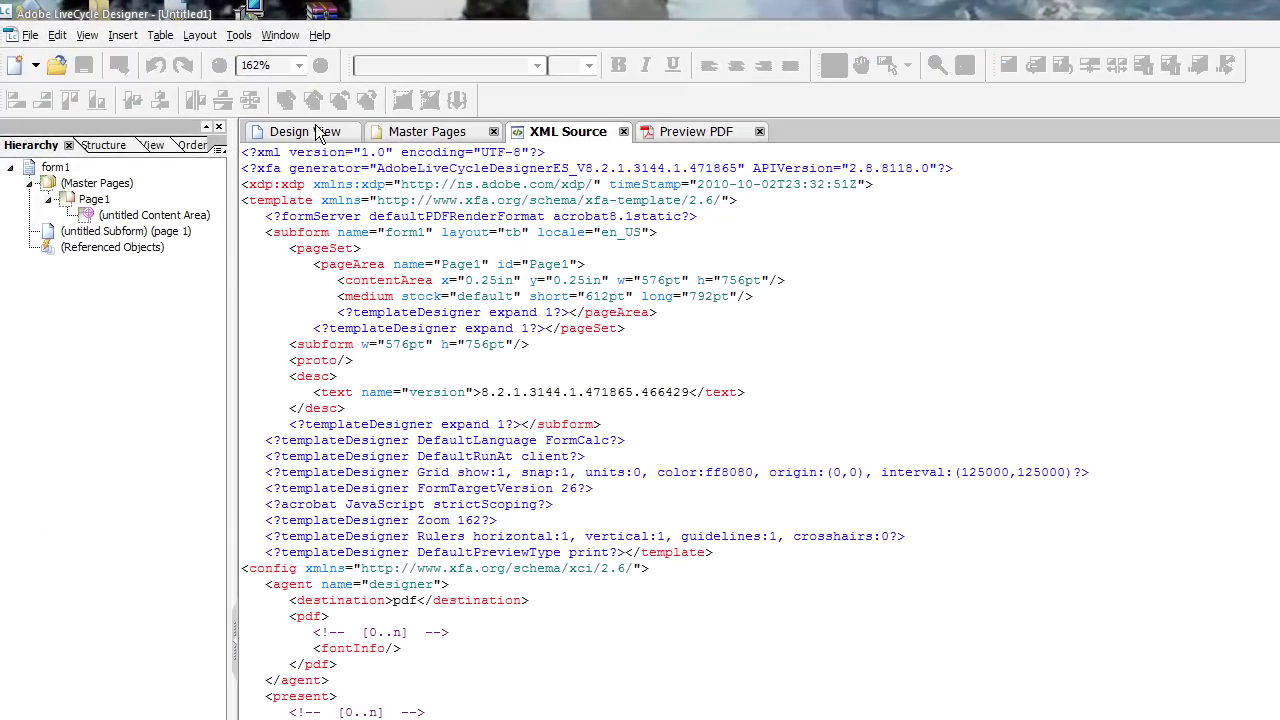
pyautogui.click(681, 135)
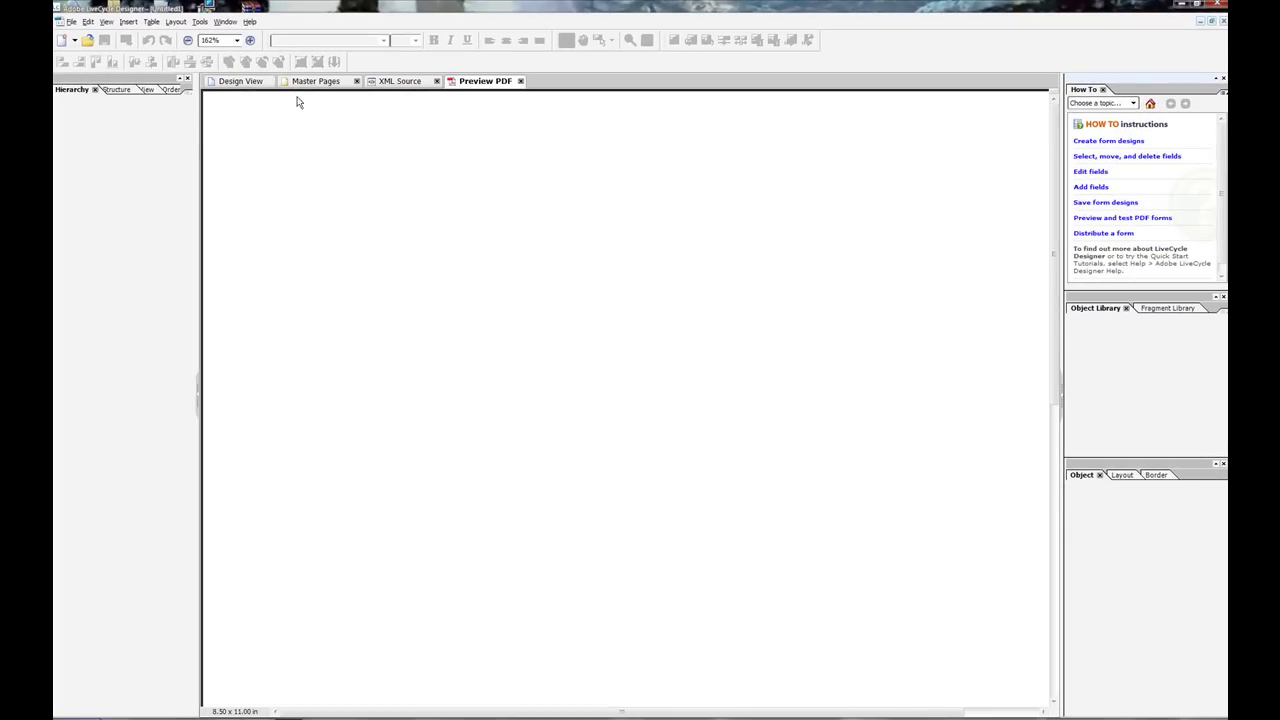
pyautogui.click(242, 81)
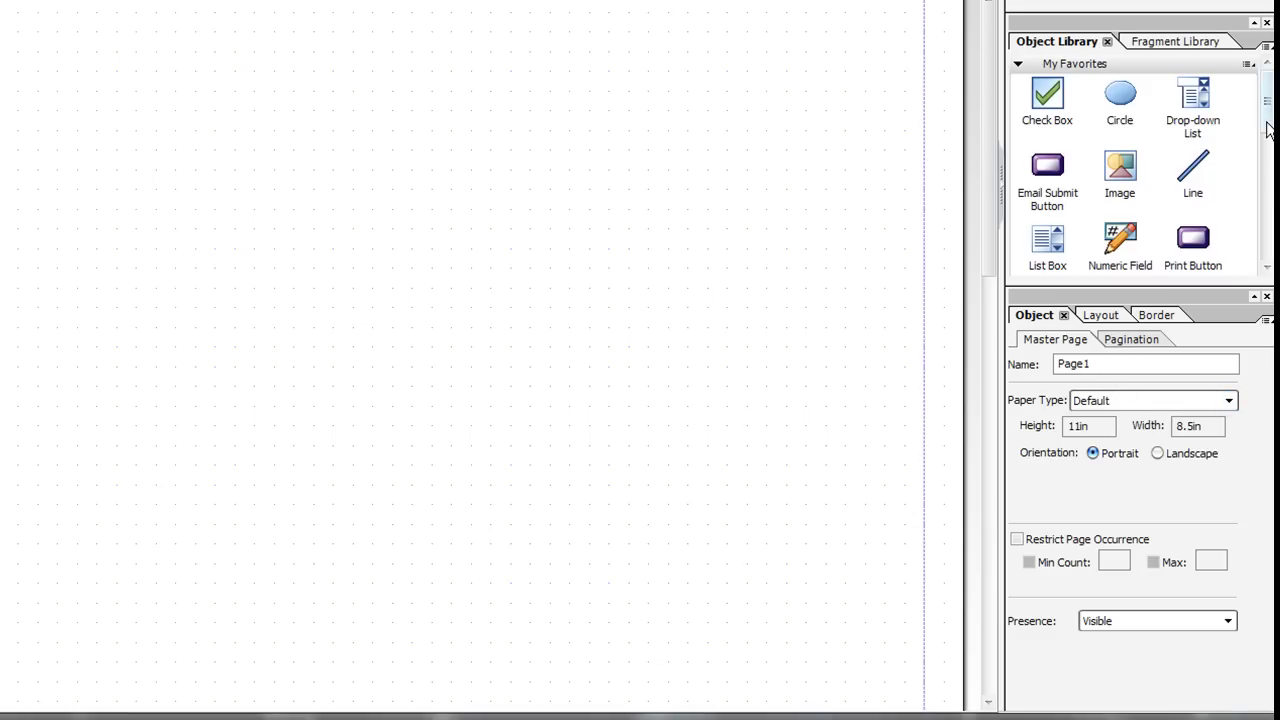
# Step: Place a centre-aligned text object near the top of the page reading 'Ugly Form'
pyautogui.scroll(-3, 1267, 130)
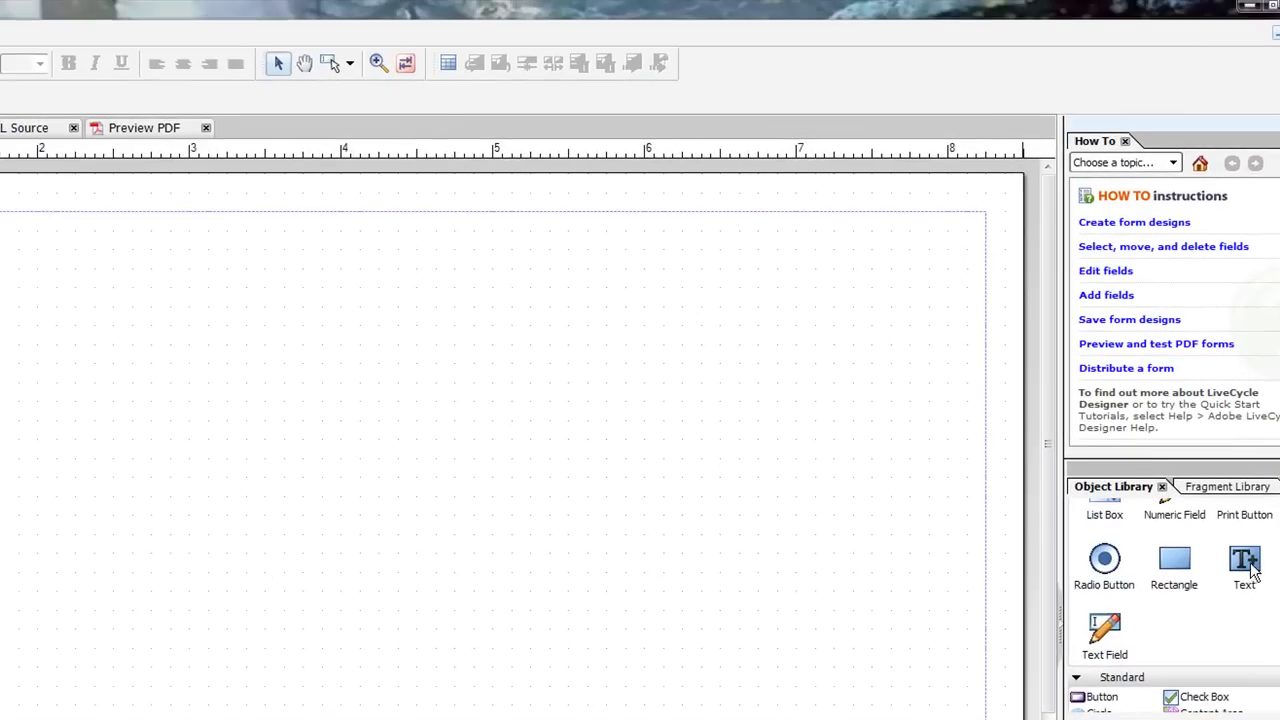
pyautogui.moveTo(1250, 568); pyautogui.dragTo(374, 264)
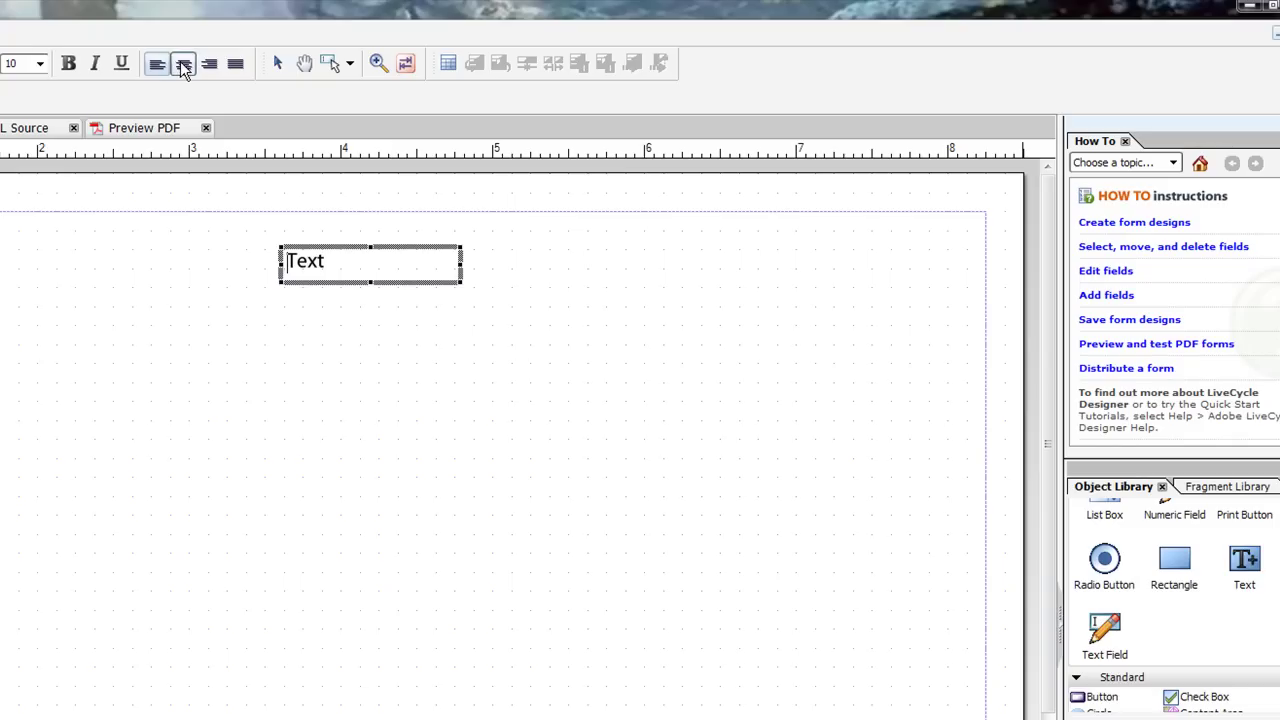
pyautogui.click(182, 63)
pyautogui.doubleClick(390, 258)
pyautogui.write('Ugly Form')
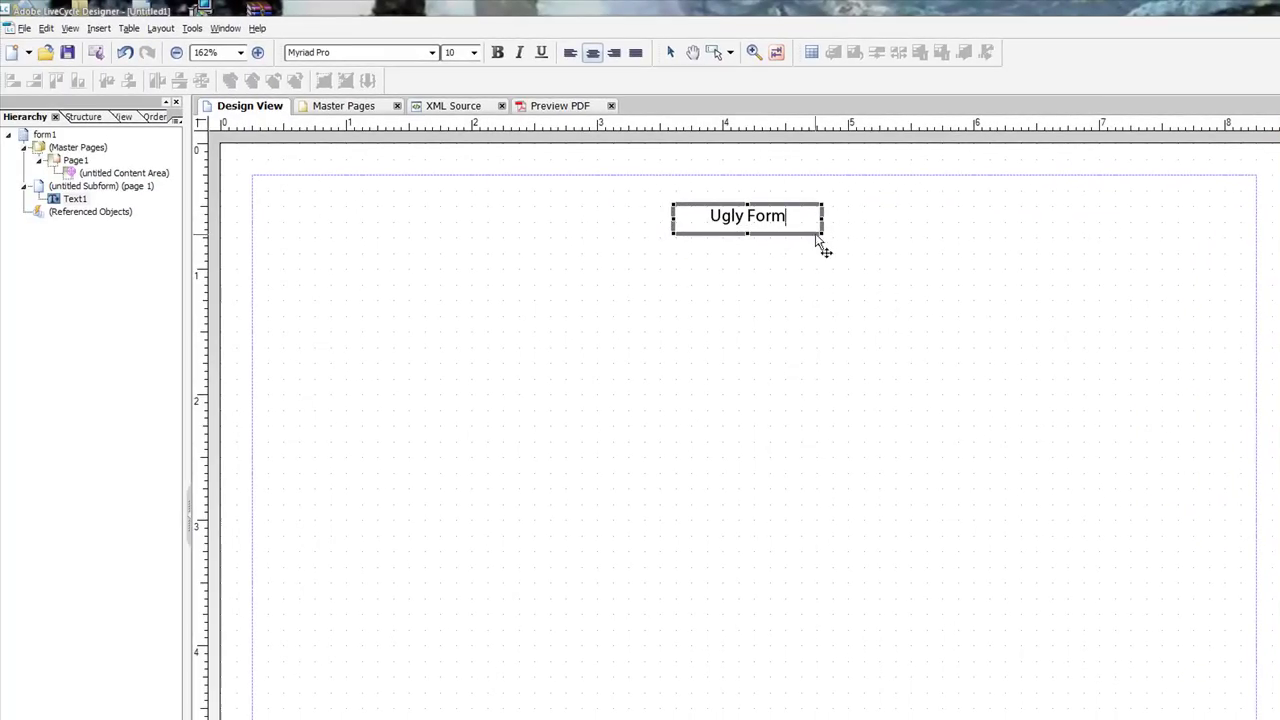
# Step: Make the title bold at 24 pt and widen its box across the page width
pyautogui.moveTo(790, 216); pyautogui.dragTo(608, 222)
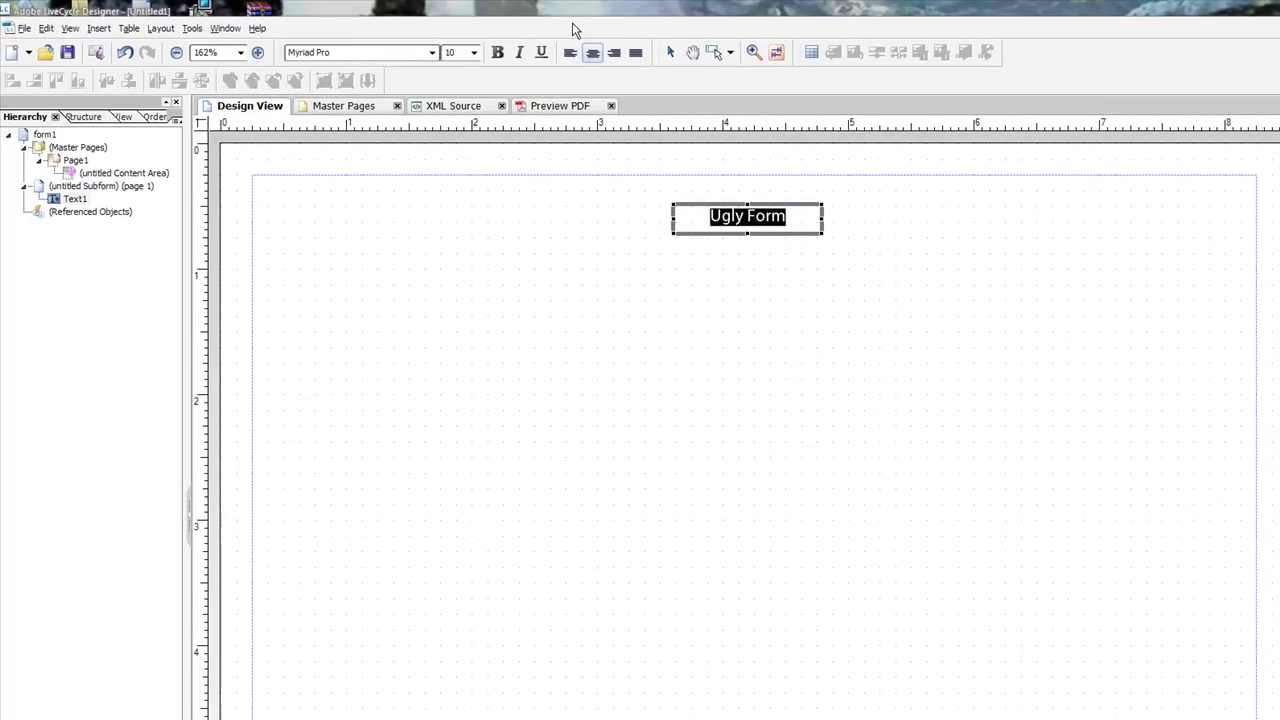
pyautogui.click(497, 52)
pyautogui.click(474, 52)
pyautogui.click(455, 197)
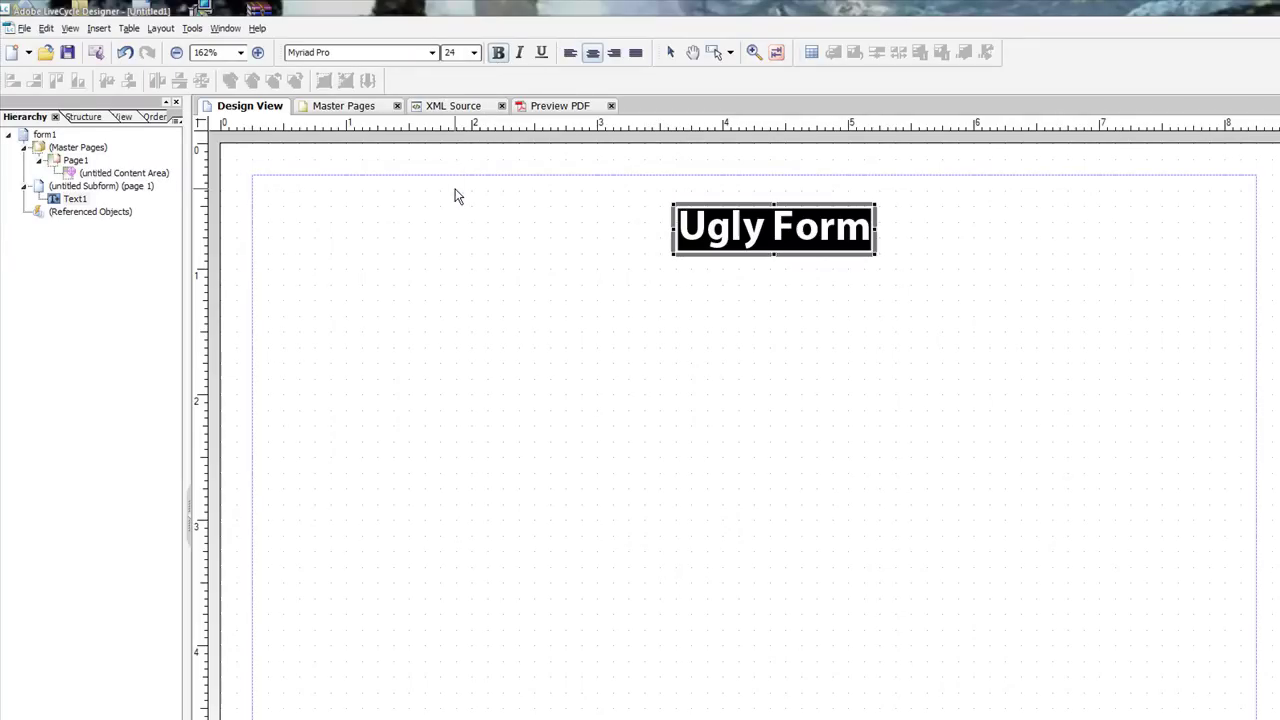
pyautogui.click(751, 249)
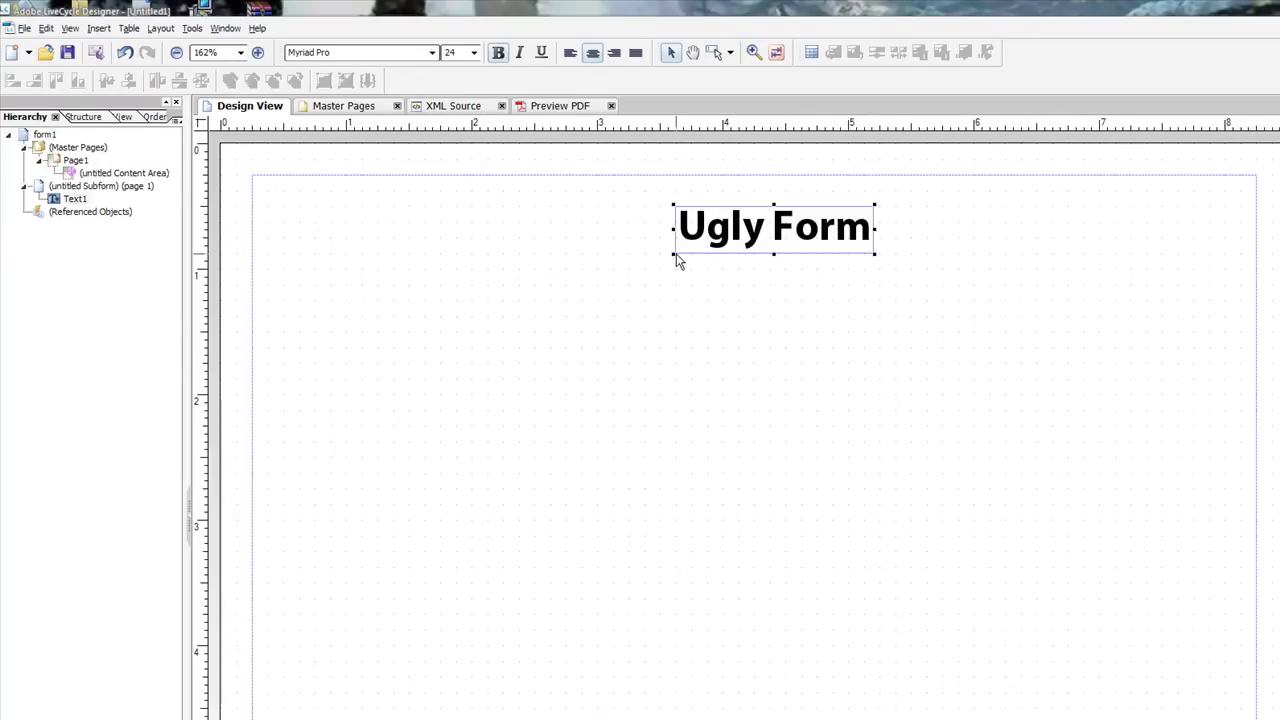
pyautogui.moveTo(673, 253); pyautogui.dragTo(260, 278)
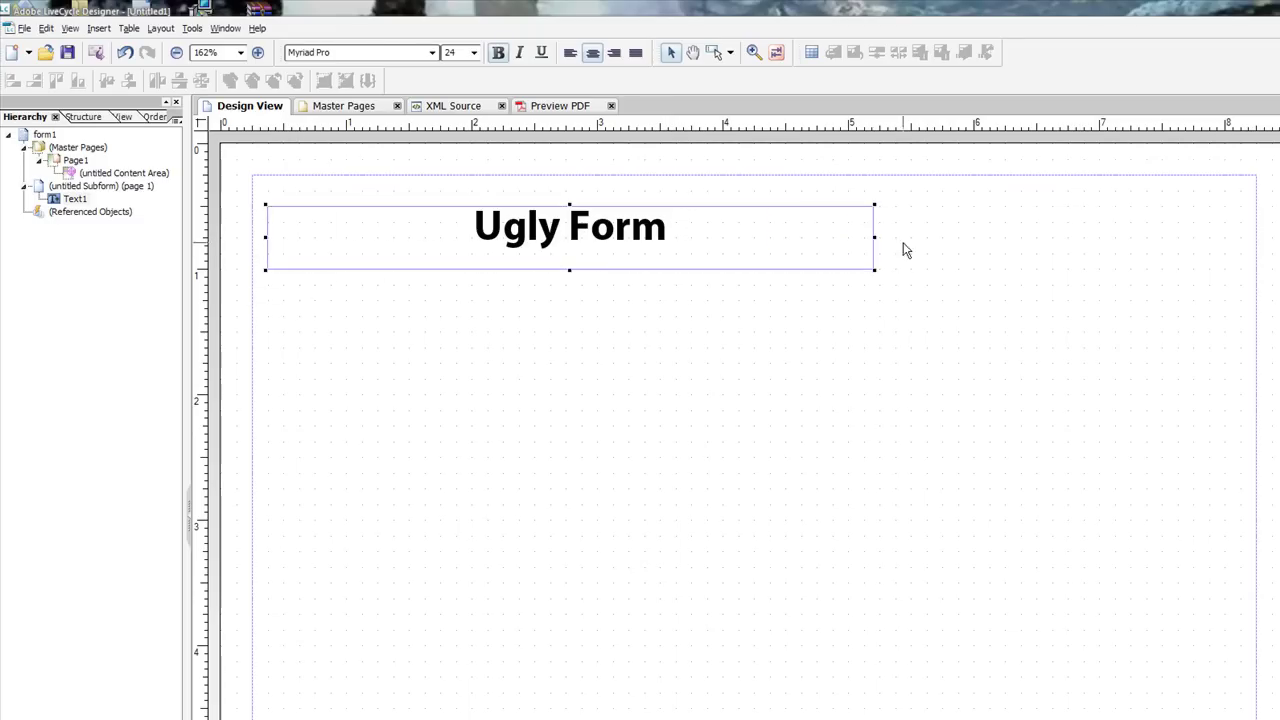
pyautogui.moveTo(877, 240); pyautogui.dragTo(1241, 234)
pyautogui.click(654, 357)
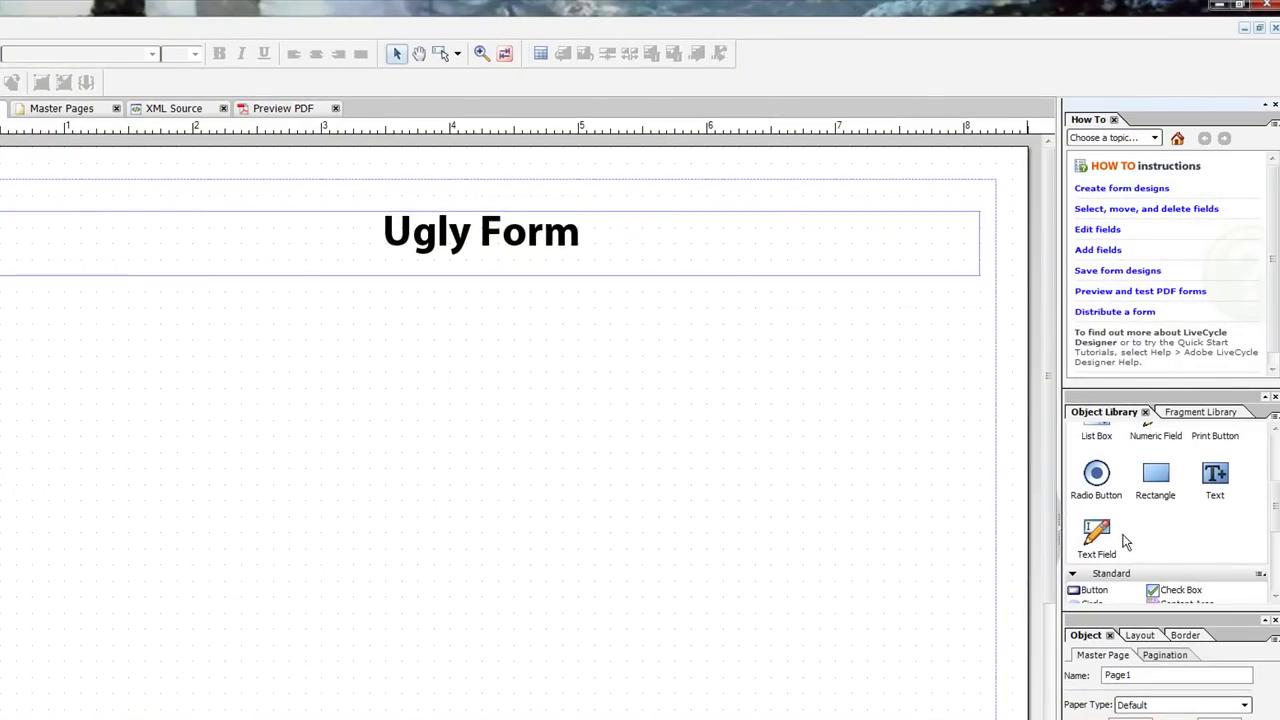
# Step: Place a text field below the title and caption it 'Last Name'
pyautogui.moveTo(1104, 540); pyautogui.dragTo(214, 338)
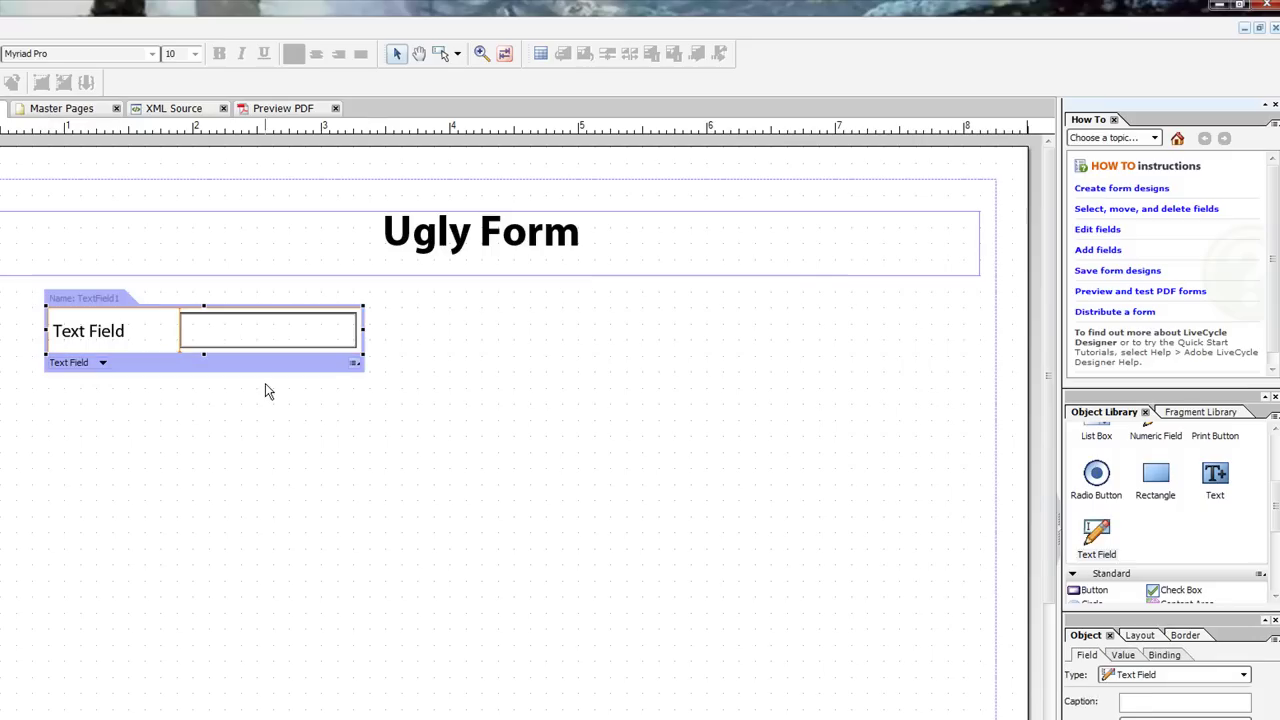
pyautogui.doubleClick(103, 336)
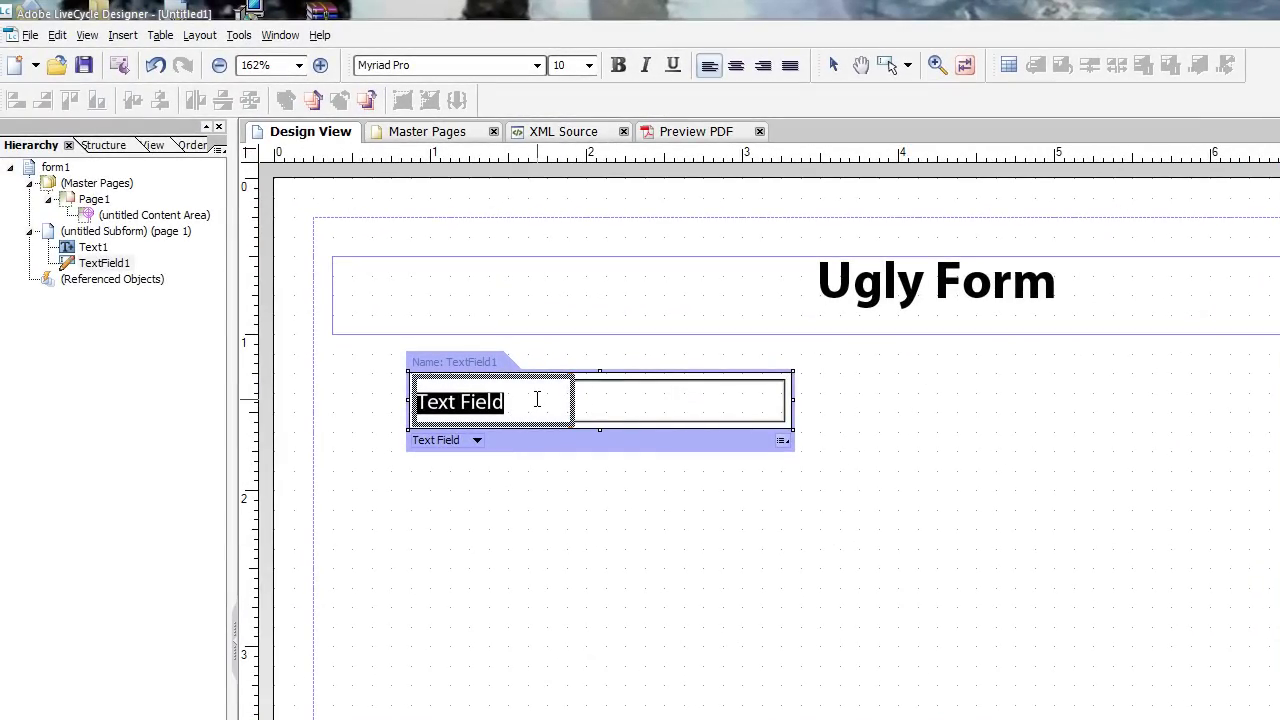
pyautogui.write('Las')
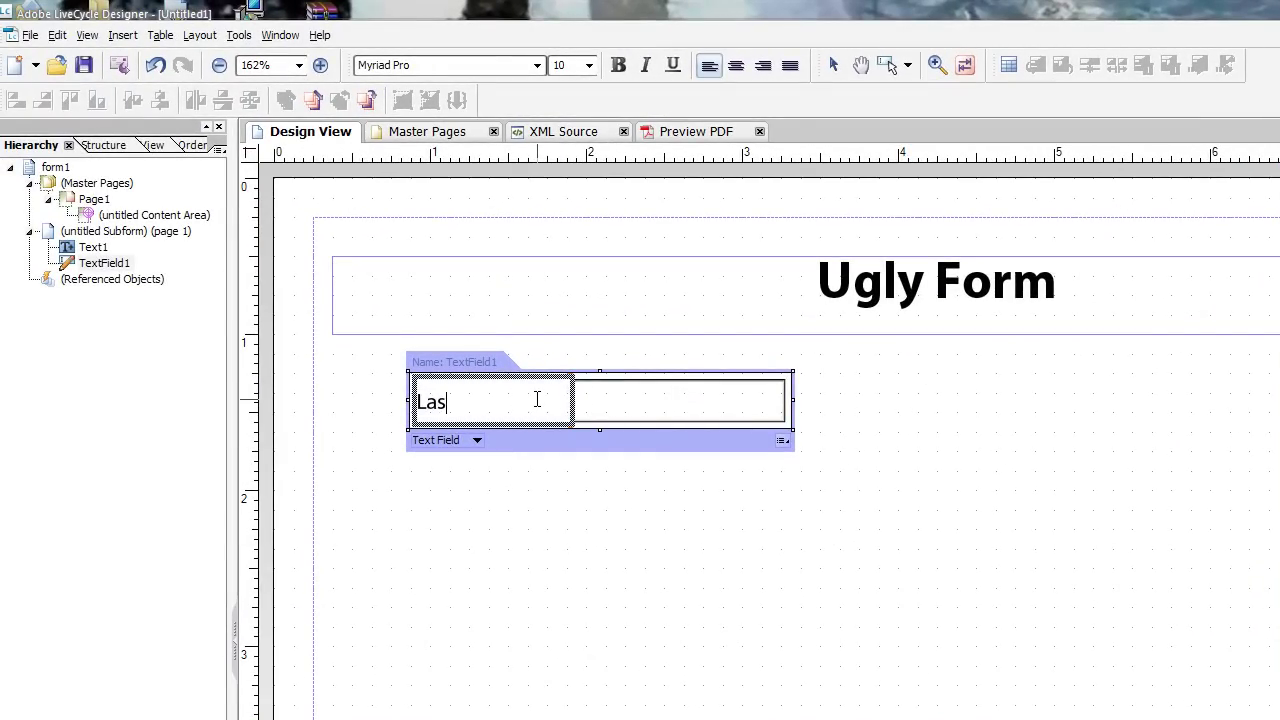
pyautogui.write('t Name')
pyautogui.click(532, 366)
# Step: Rename the text field to Lastname
pyautogui.click(484, 379)
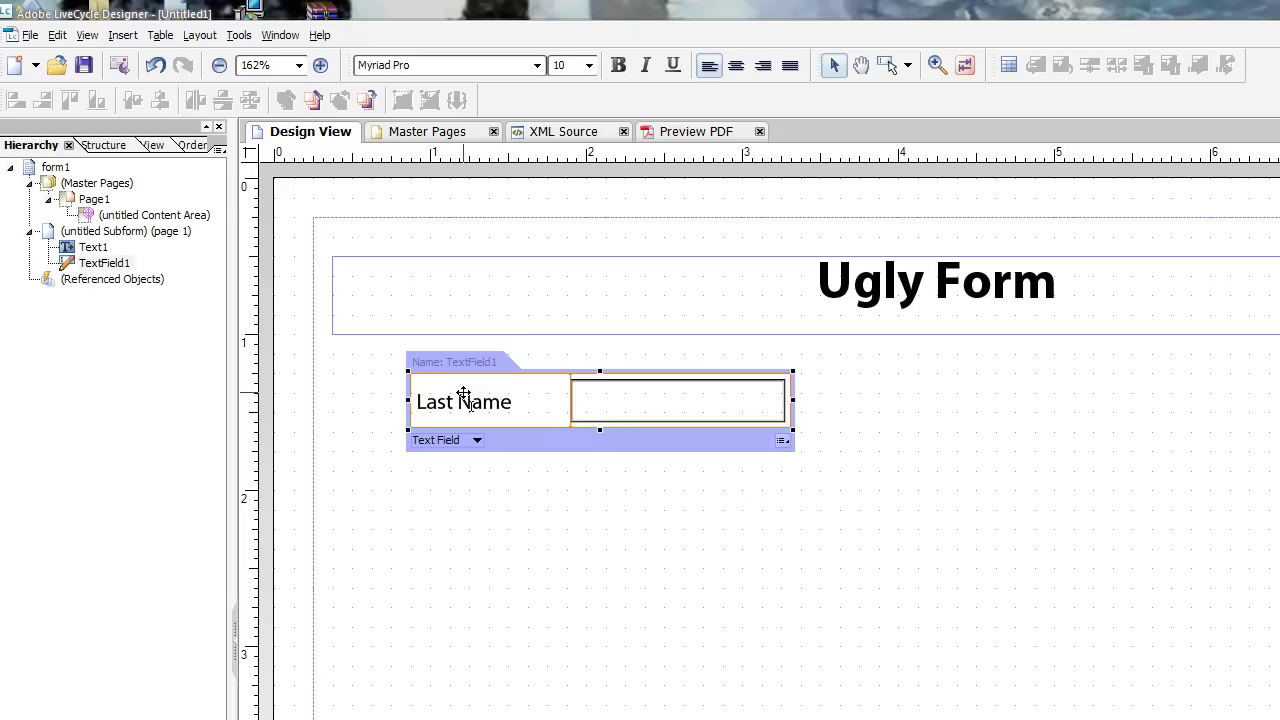
pyautogui.click(463, 361)
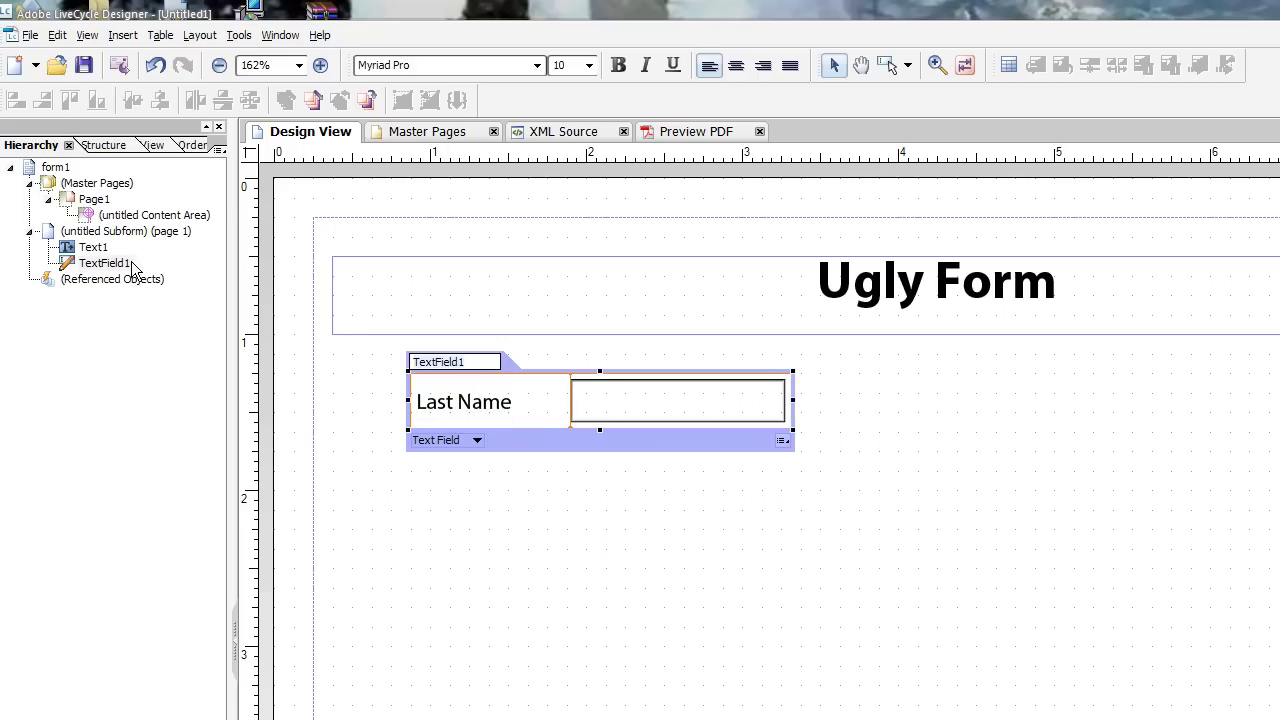
pyautogui.hotkey('ctrl', 'a')
pyautogui.write('L')
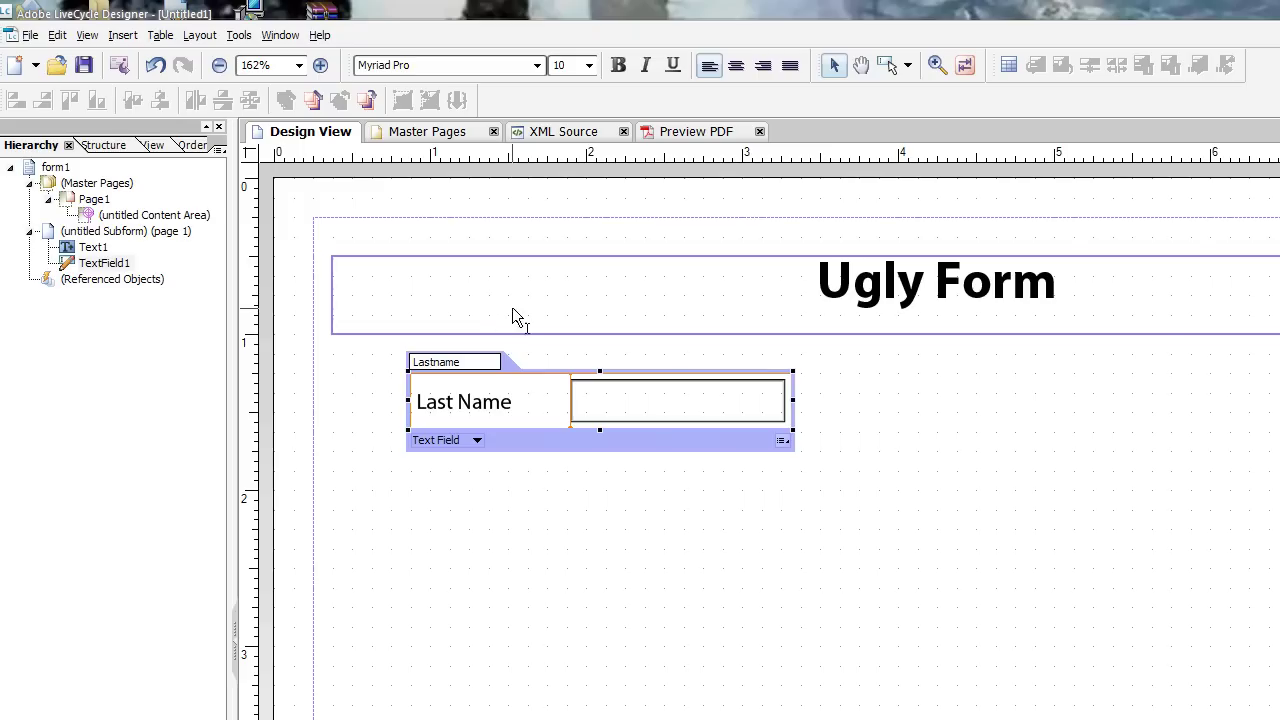
pyautogui.press('Return')
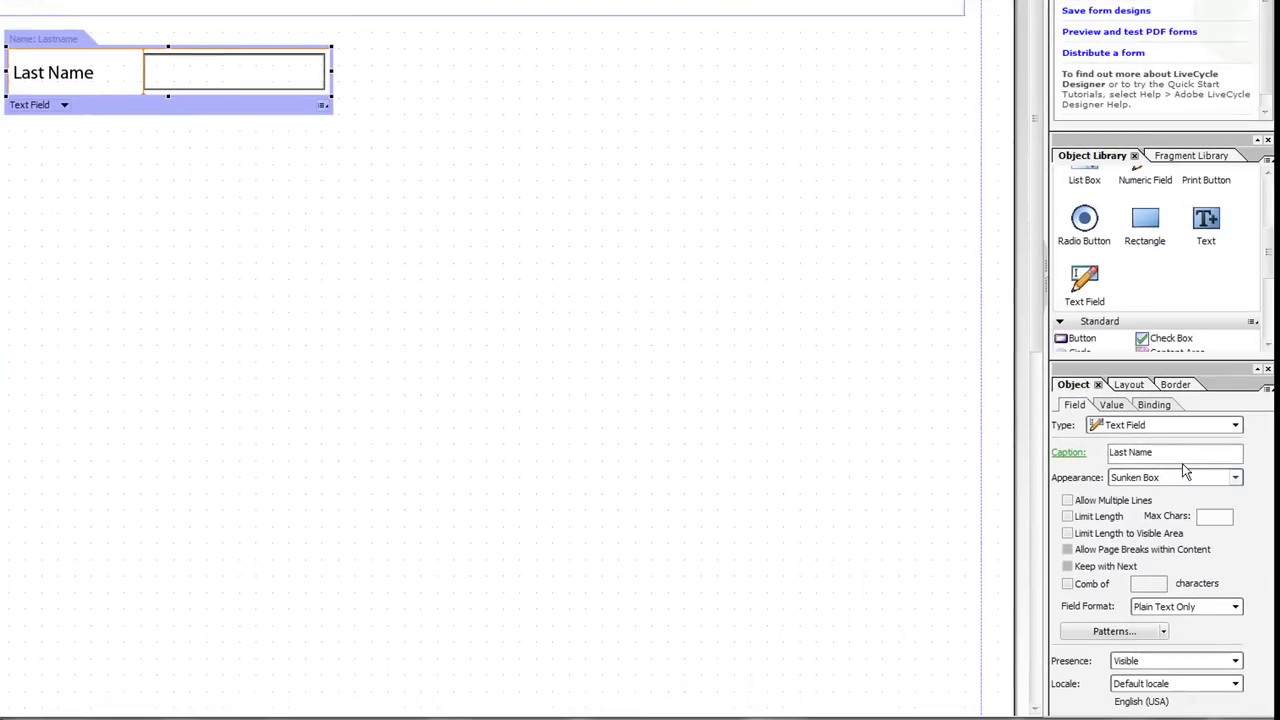
# Step: Try the Solid Box and Underline appearances, then keep the field's Sunken Box look
pyautogui.click(1279, 719)
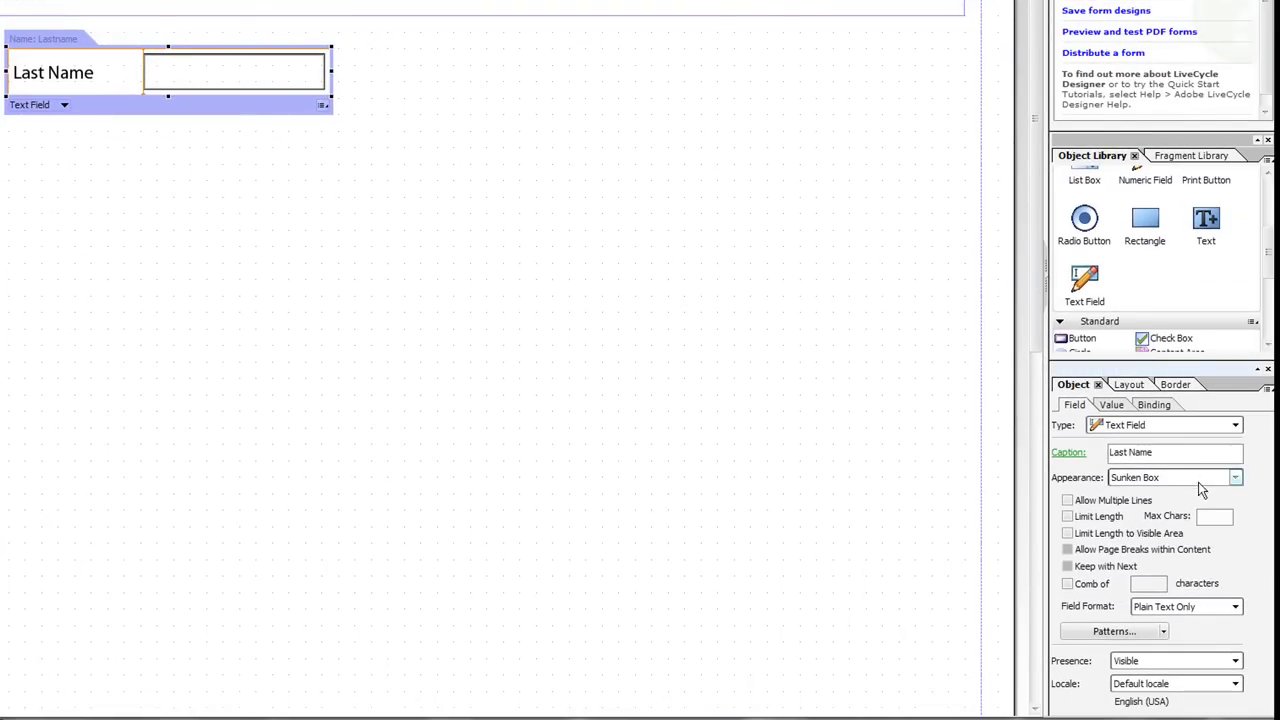
pyautogui.click(1202, 479)
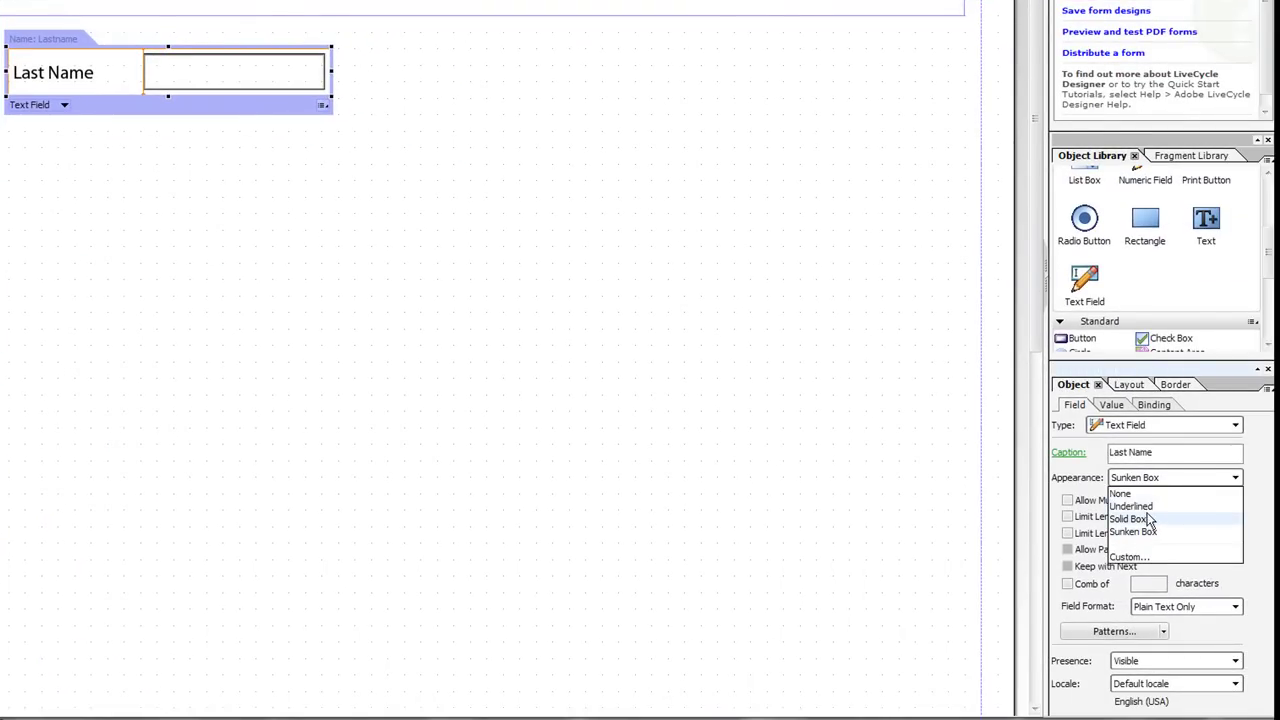
pyautogui.click(1150, 520)
pyautogui.click(1178, 482)
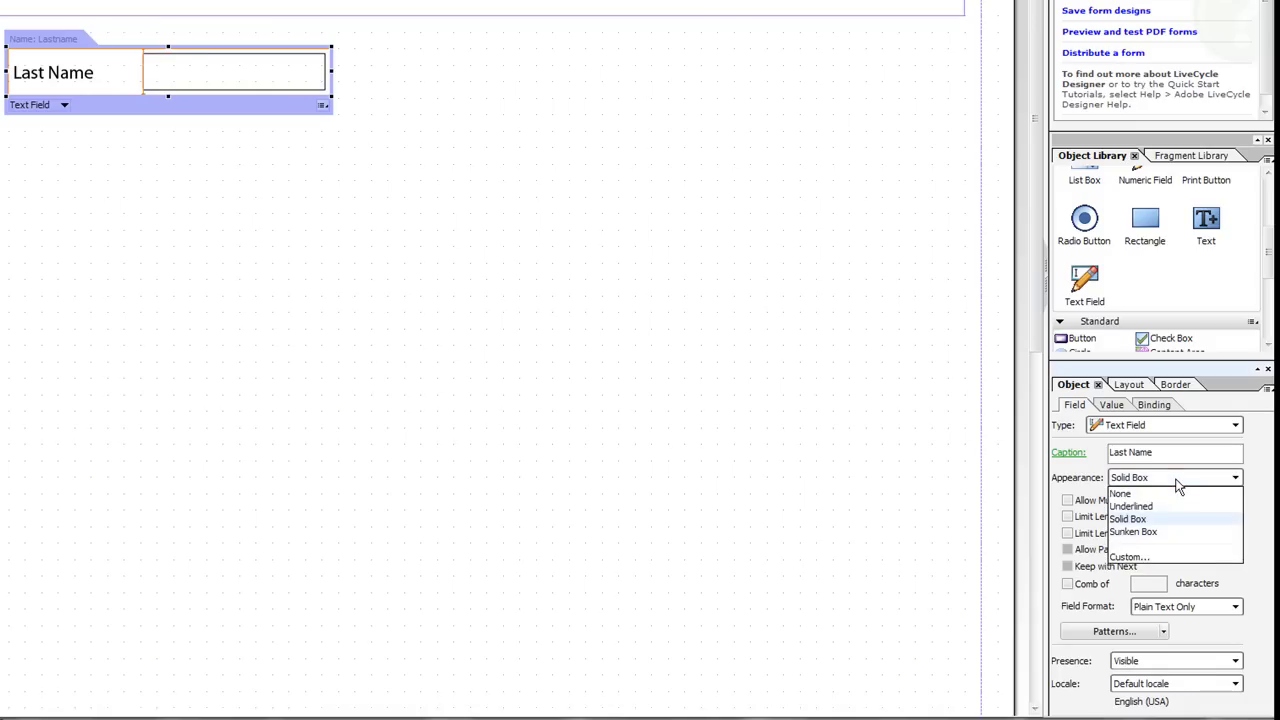
pyautogui.click(1150, 505)
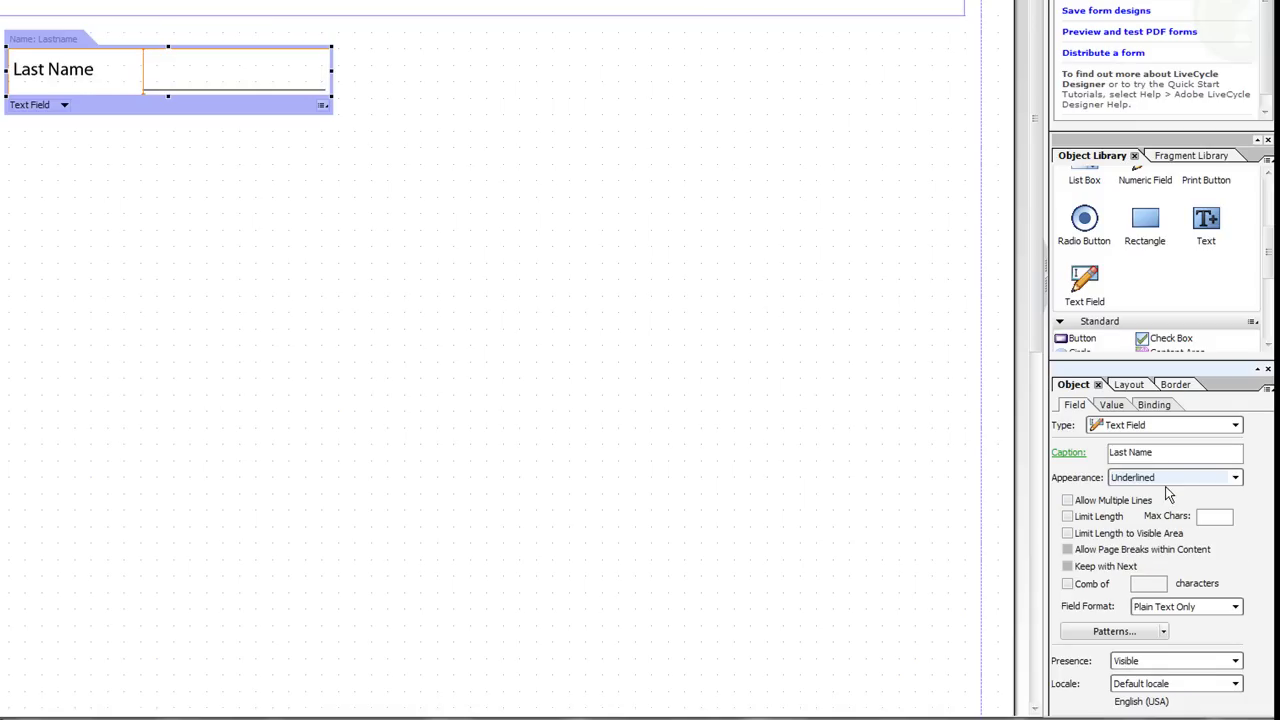
pyautogui.click(1163, 483)
pyautogui.click(1150, 528)
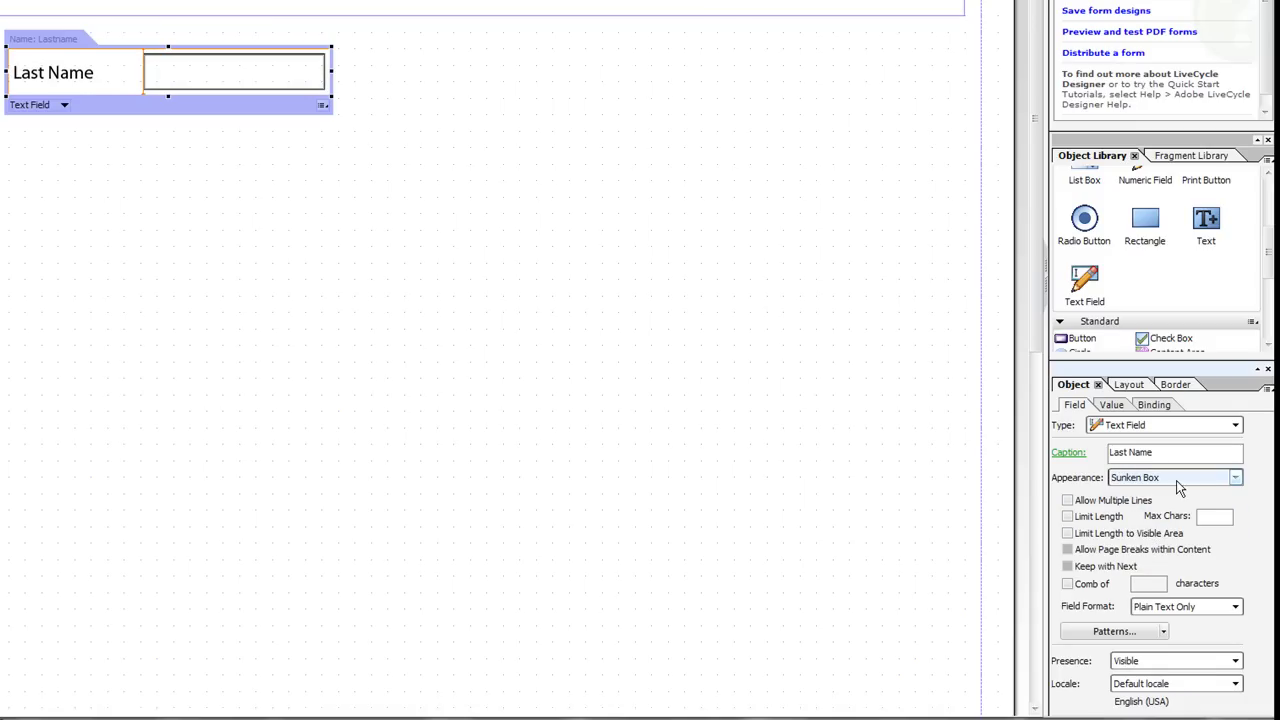
# Step: Give the field's first edge a solid 0.29in green border
pyautogui.click(1152, 406)
pyautogui.click(1128, 385)
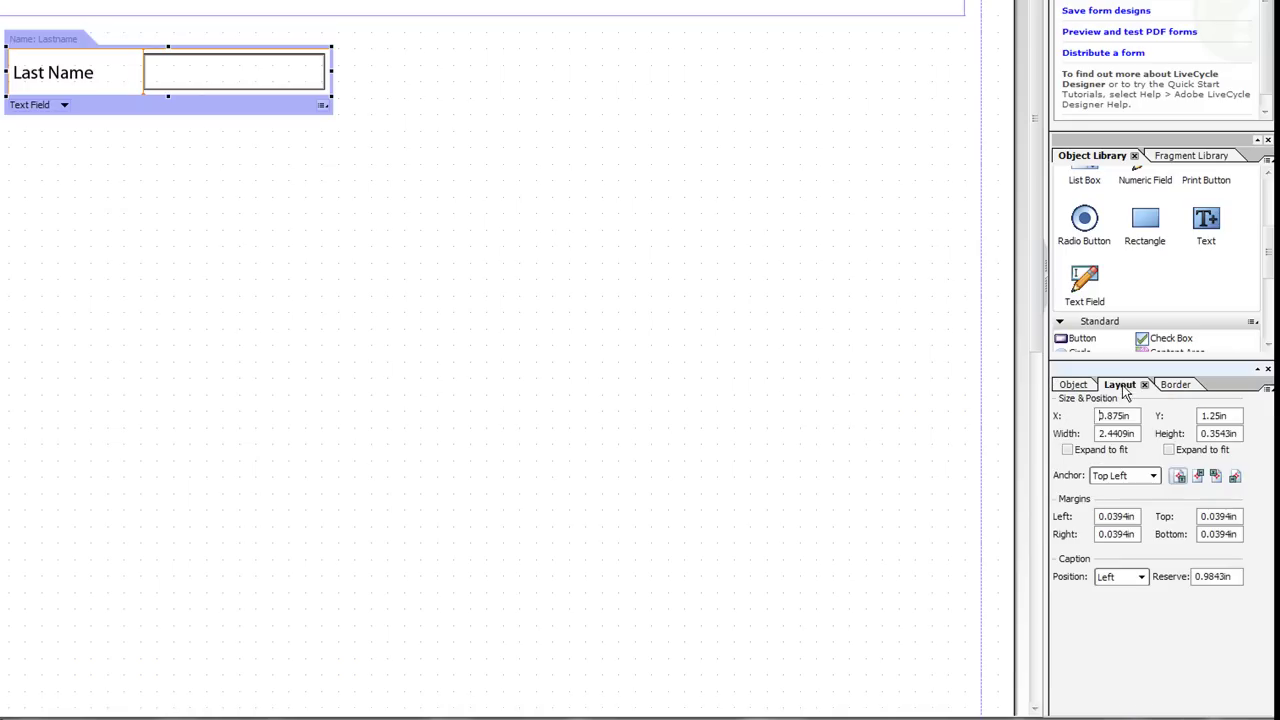
pyautogui.click(1170, 388)
pyautogui.click(1149, 433)
pyautogui.click(1122, 462)
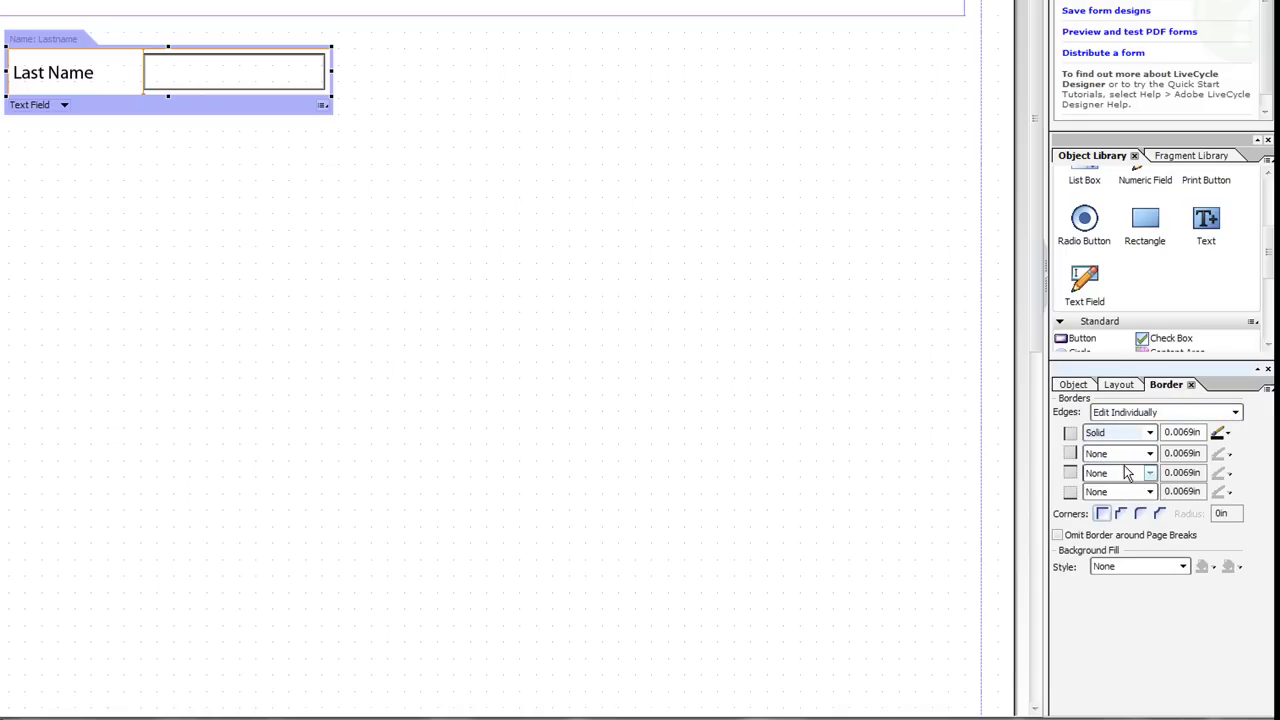
pyautogui.click(1185, 434)
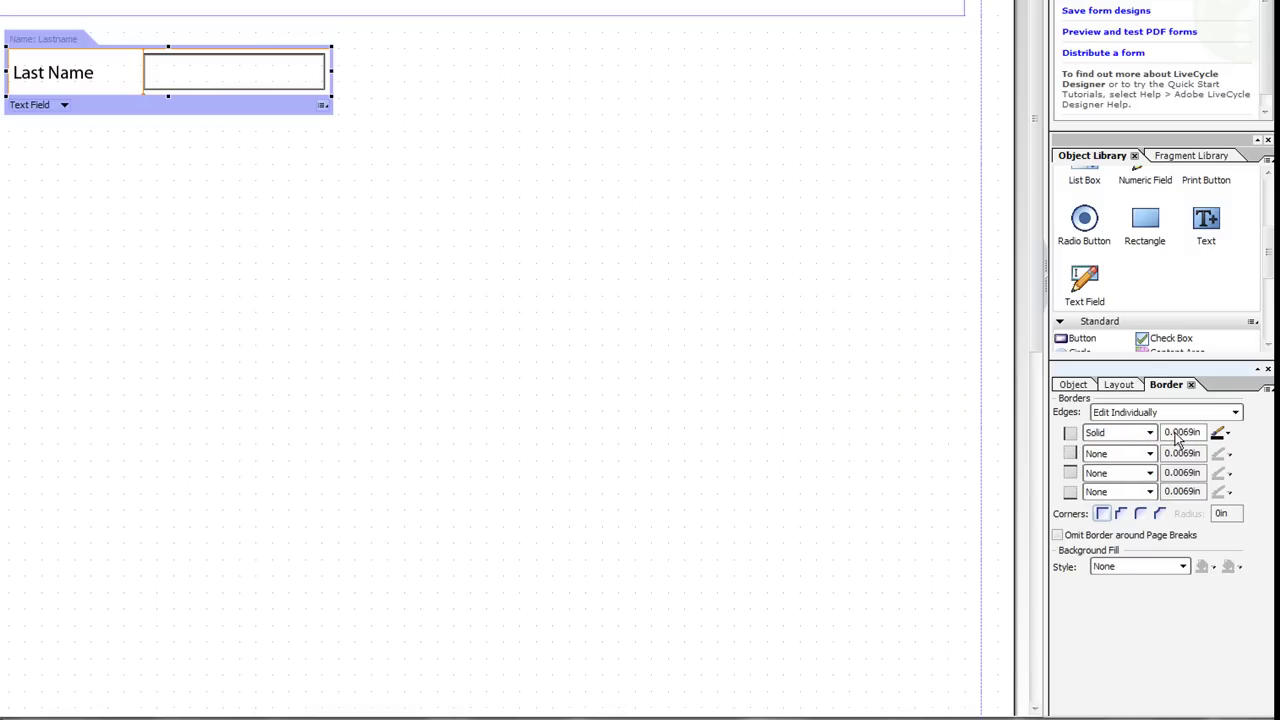
pyautogui.press('BackSpace')
pyautogui.press('BackSpace')
pyautogui.press('BackSpace')
pyautogui.press('BackSpace')
pyautogui.write('2')
pyautogui.write('9')
pyautogui.click(1228, 436)
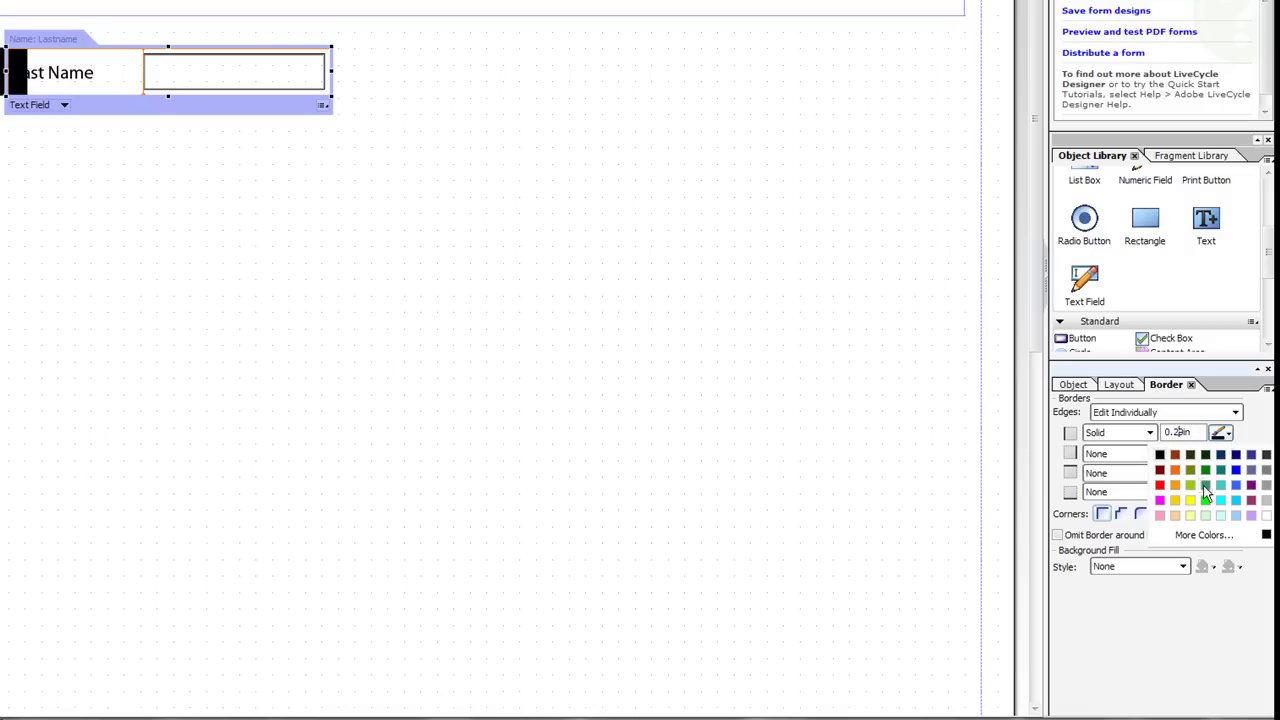
pyautogui.click(1203, 485)
pyautogui.click(650, 340)
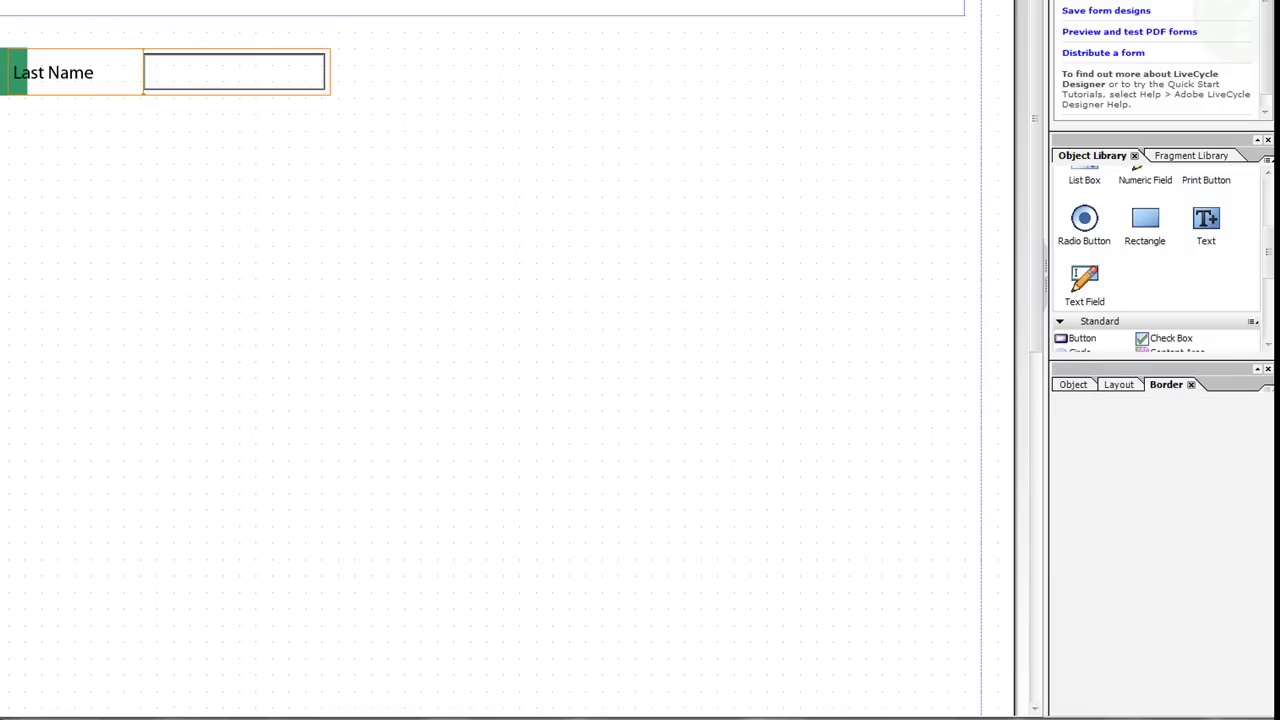
pyautogui.click(208, 83)
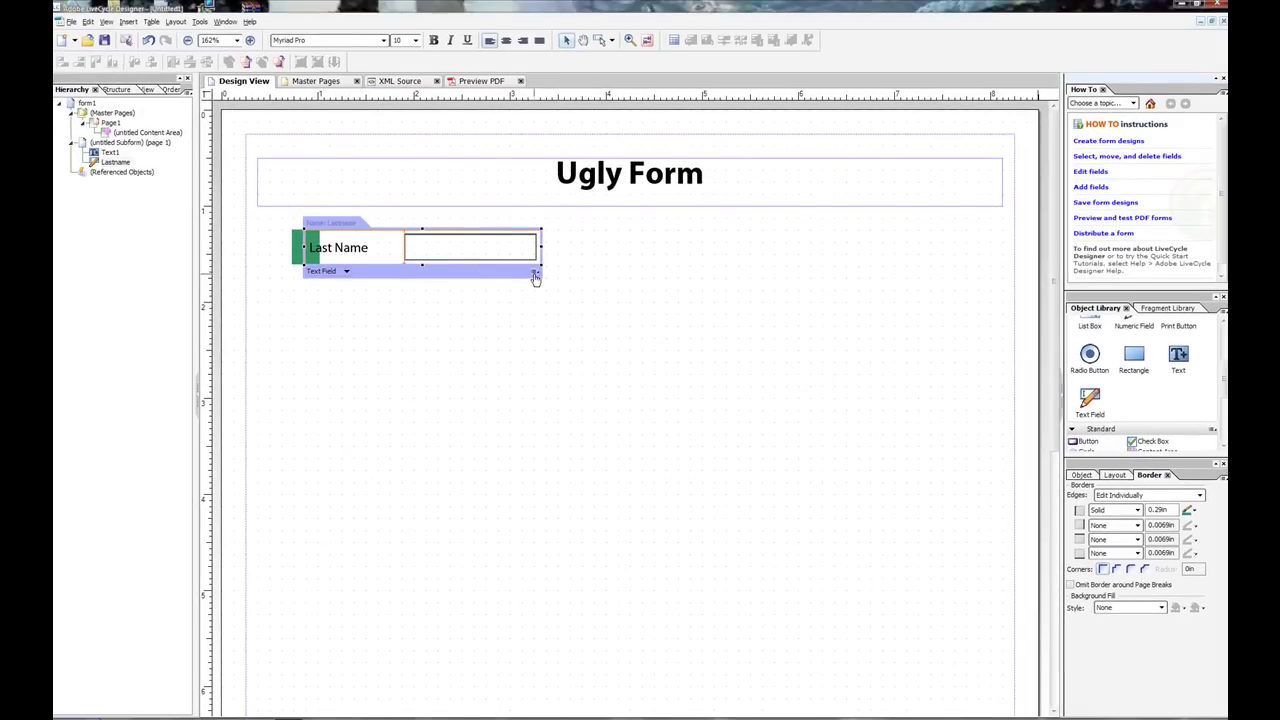
# Step: In the Layout palette, set the Last Name caption position to Top after briefly trying Bottom
pyautogui.rightClick(322, 111)
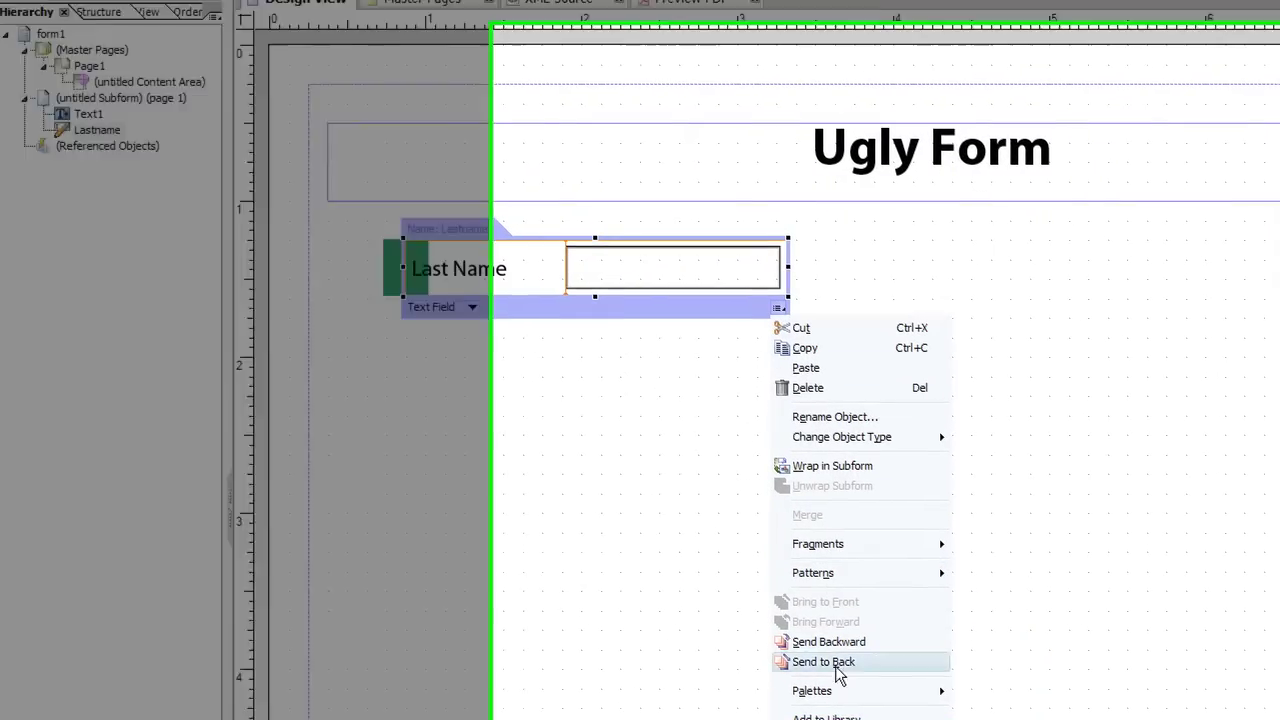
pyautogui.moveTo(850, 691)
pyautogui.click(480, 633)
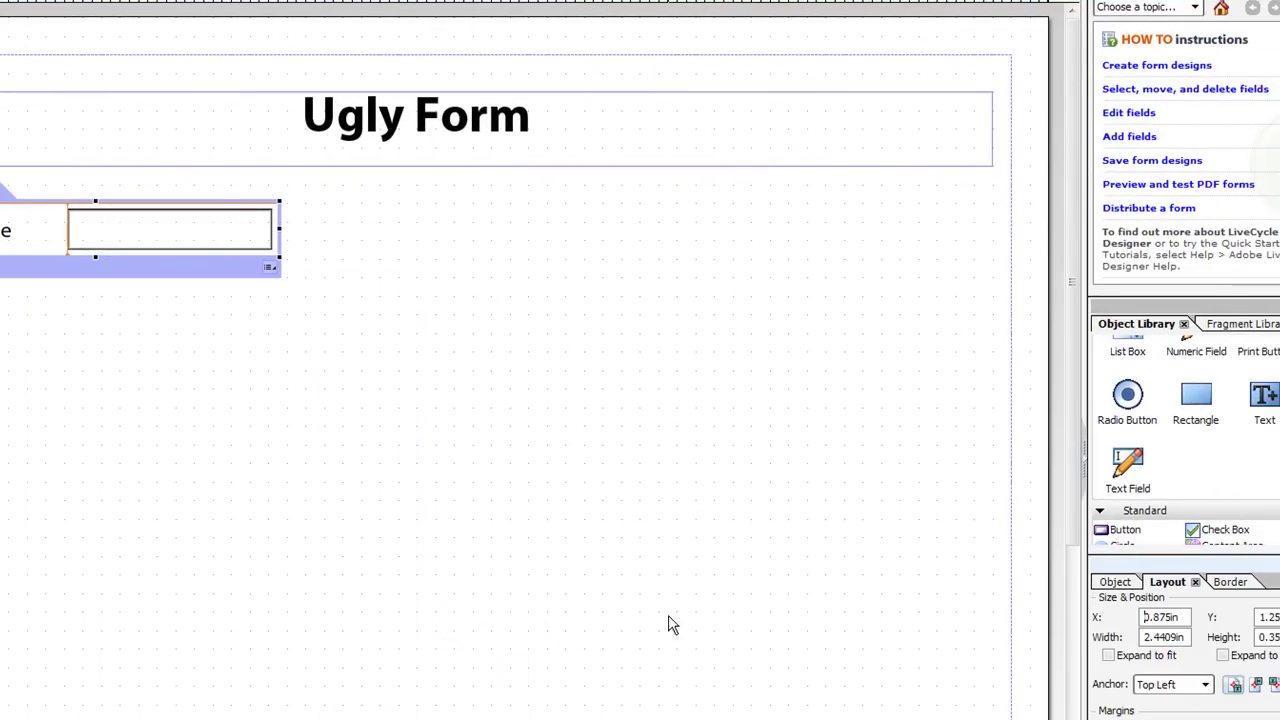
pyautogui.click(269, 278)
pyautogui.moveTo(363, 640)
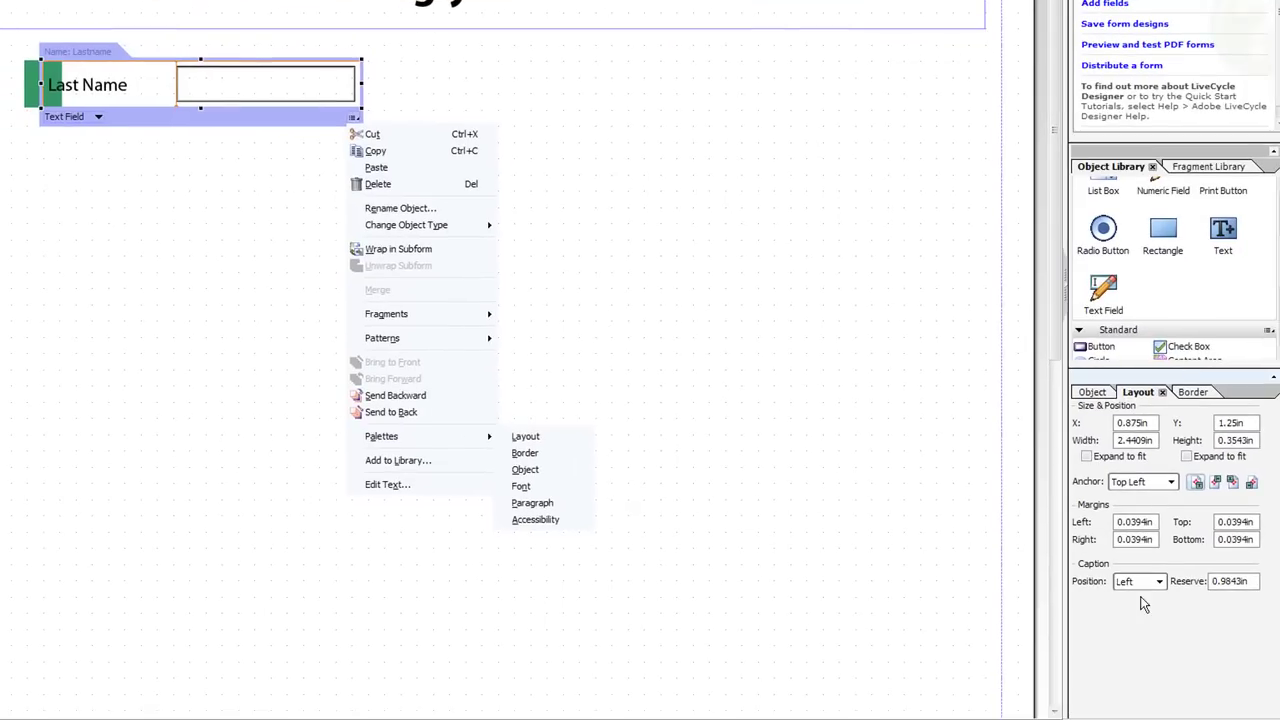
pyautogui.click(1191, 719)
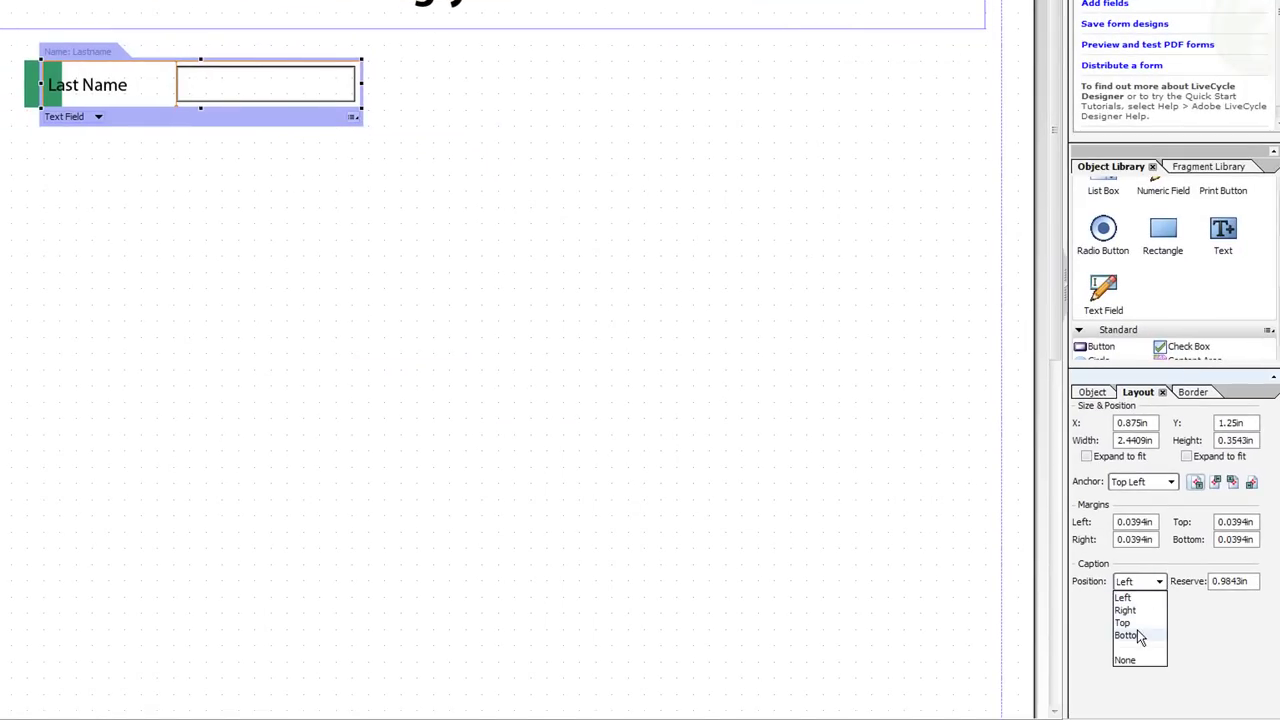
pyautogui.click(1131, 626)
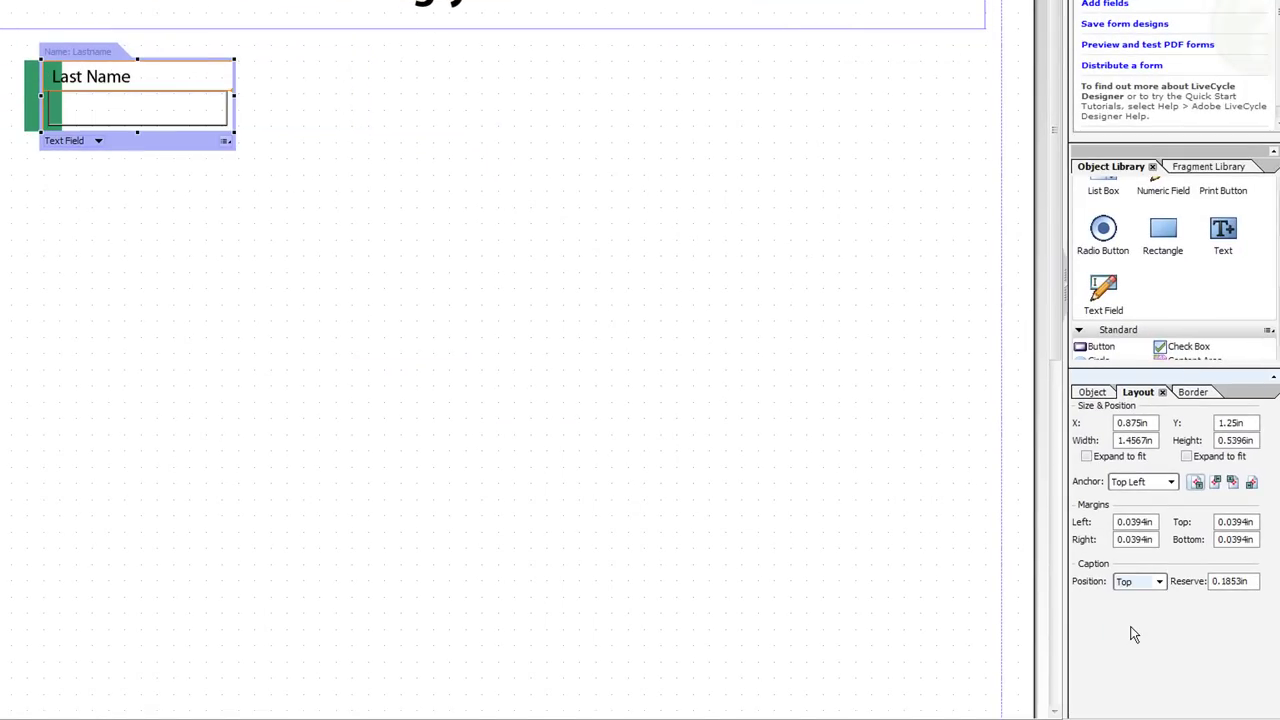
pyautogui.click(1157, 583)
pyautogui.click(1141, 634)
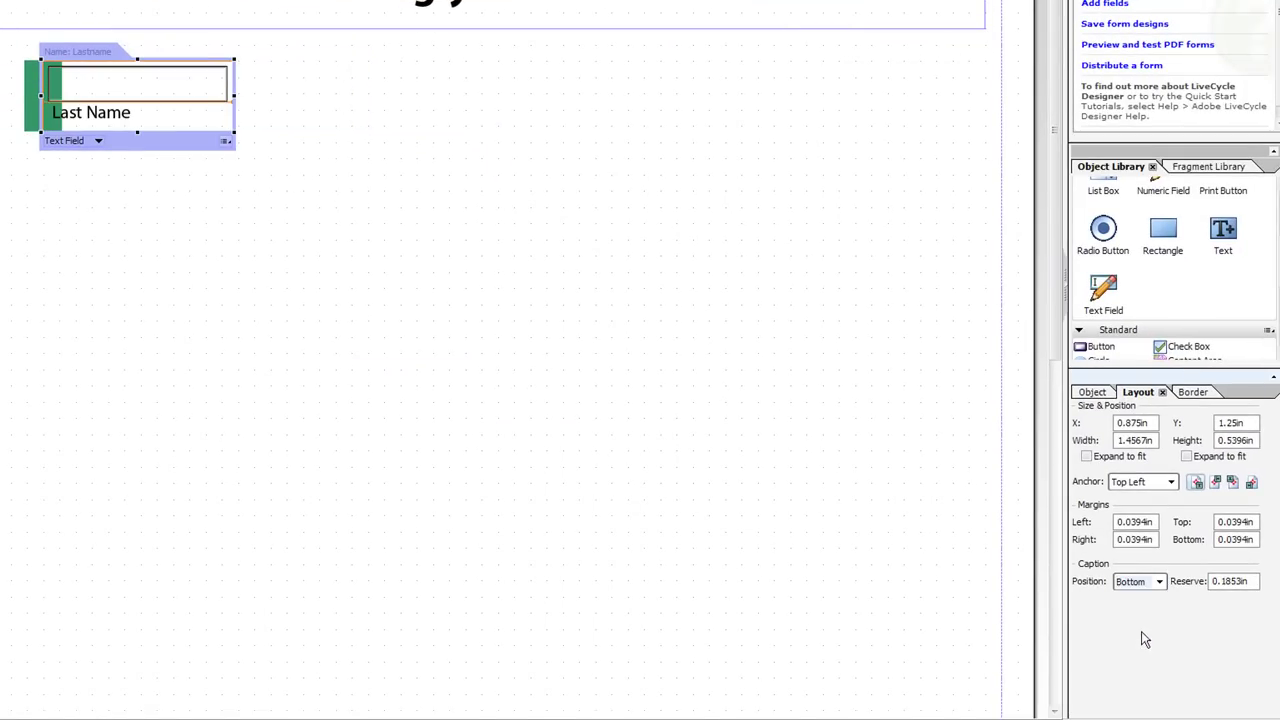
pyautogui.click(1160, 583)
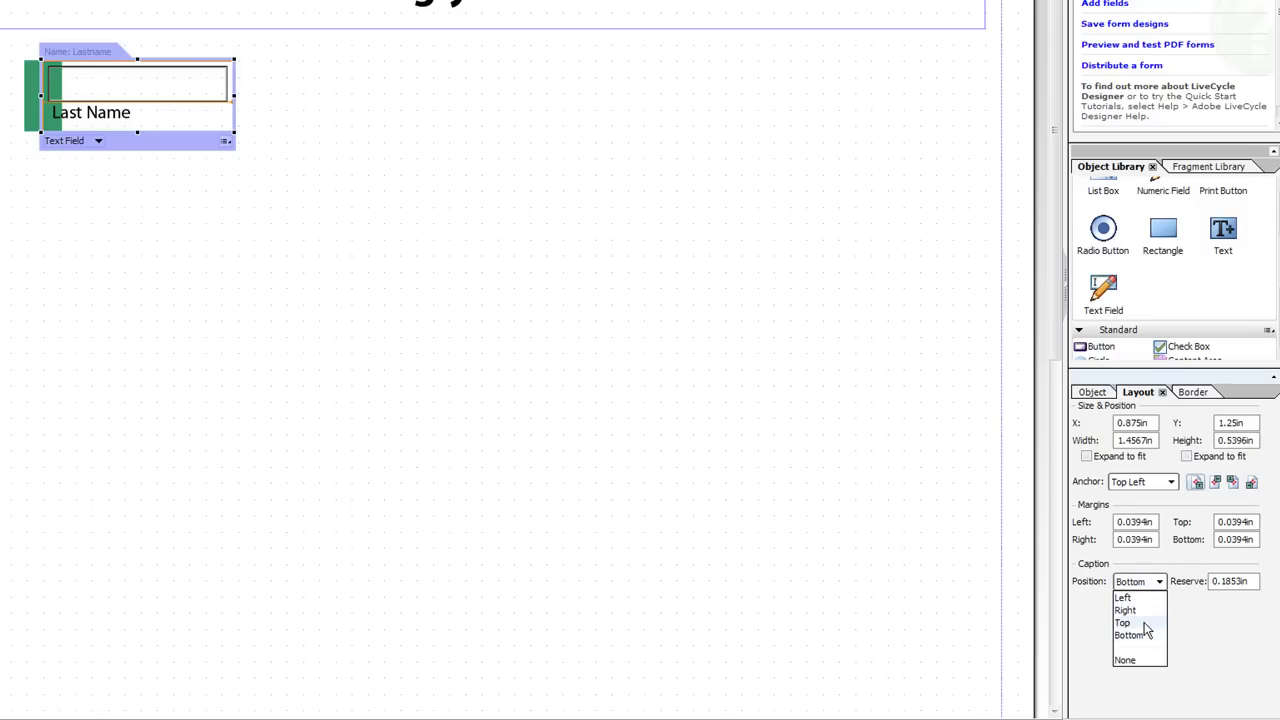
pyautogui.click(1144, 622)
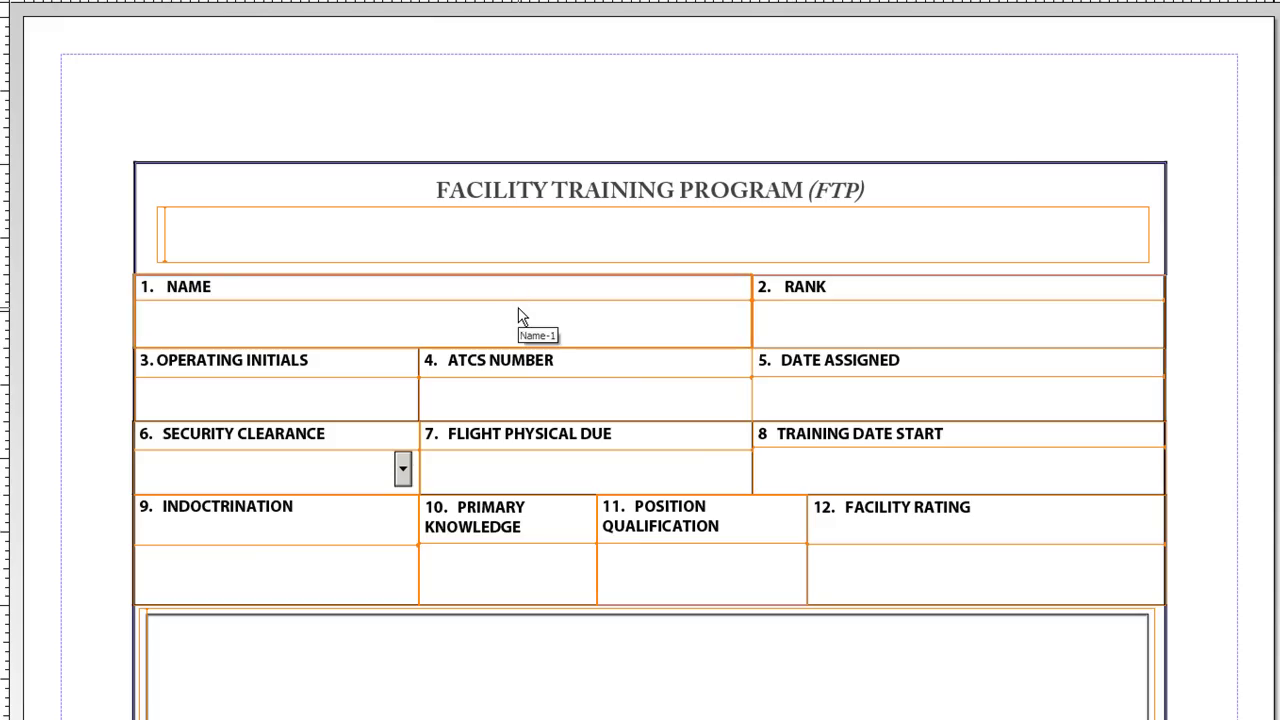
# Step: Scroll through the example FTP form and close its document window
pyautogui.scroll(-5, 520, 316)
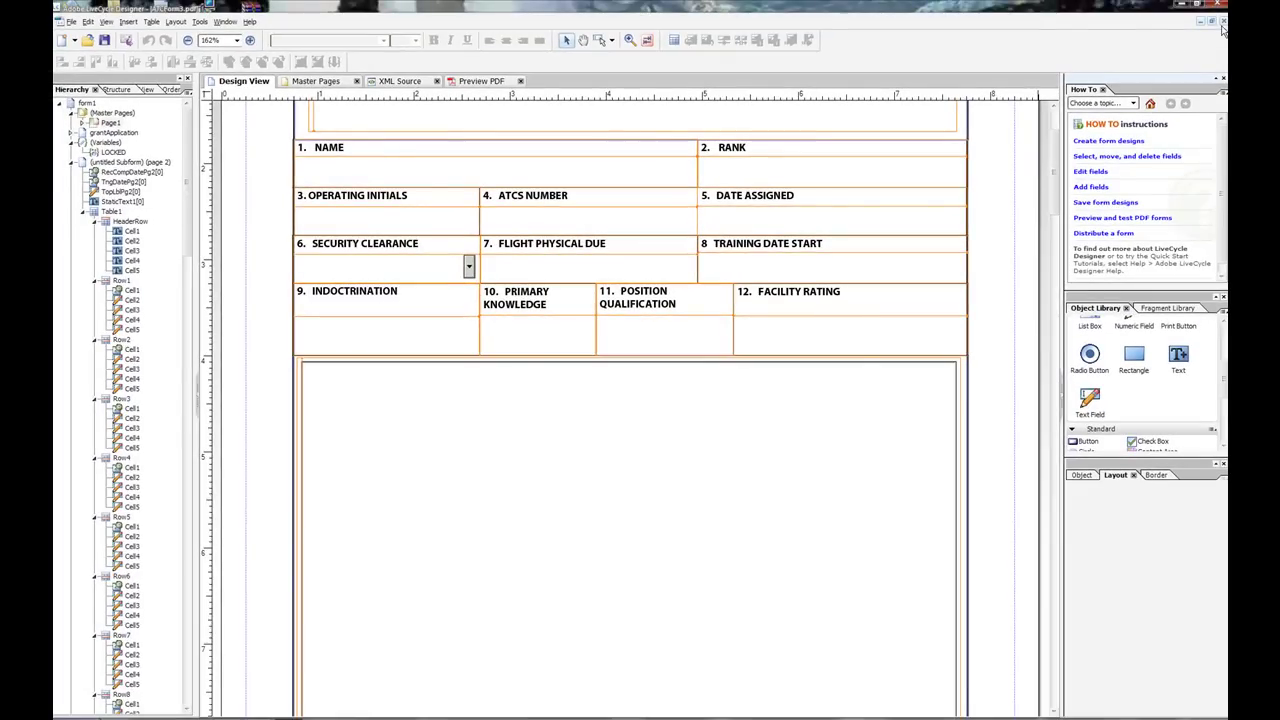
pyautogui.click(1222, 22)
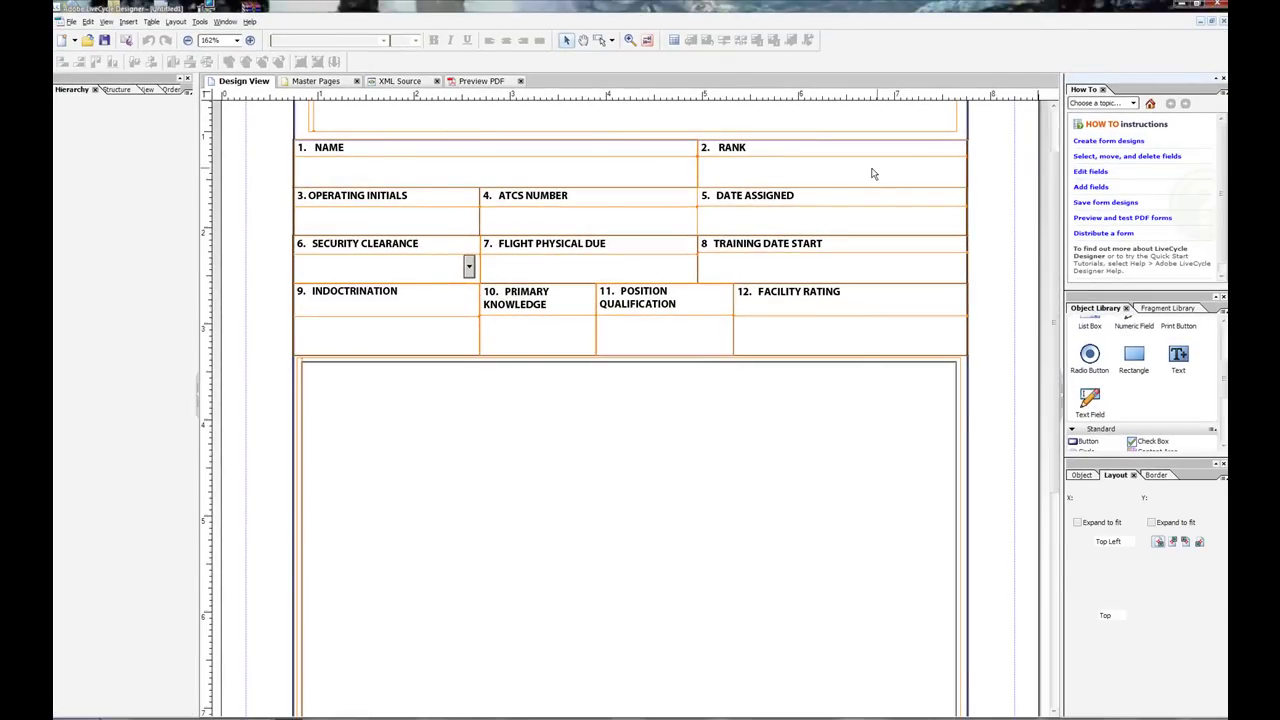
# Step: Duplicate the Last Name field and position the copy level with it on the right
pyautogui.rightClick(389, 183)
pyautogui.click(486, 244)
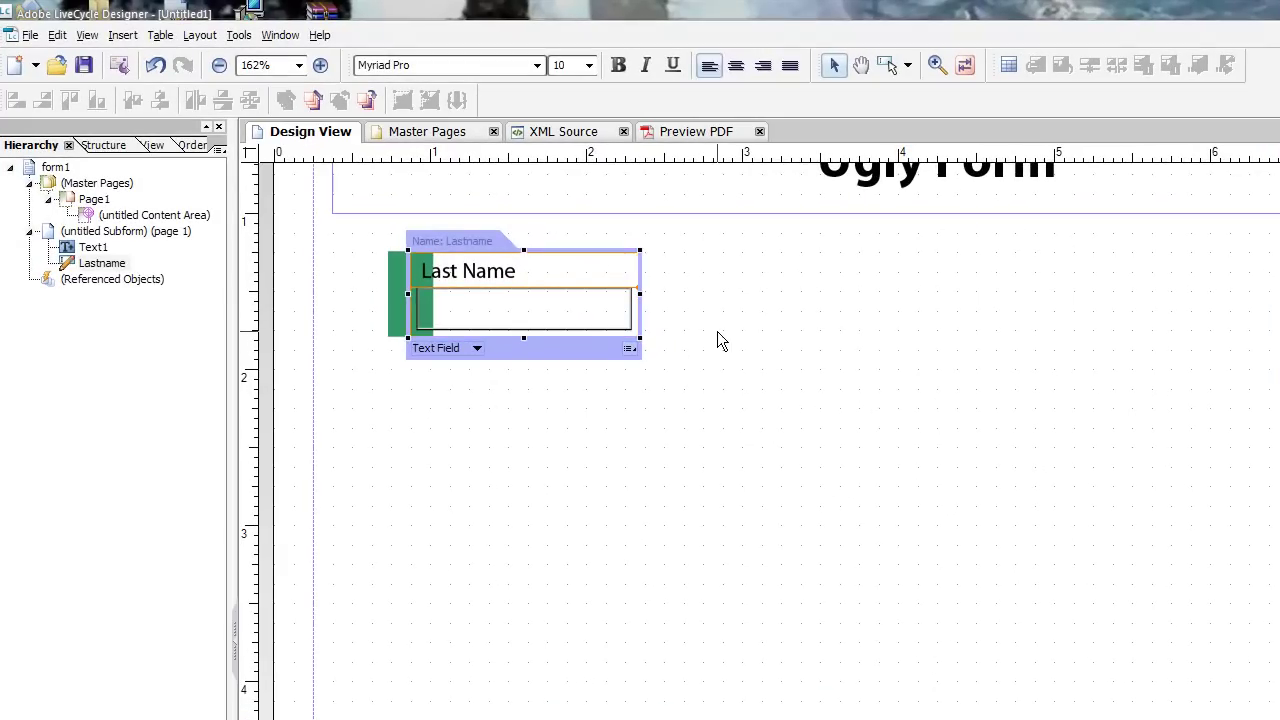
pyautogui.rightClick(717, 331)
pyautogui.click(754, 378)
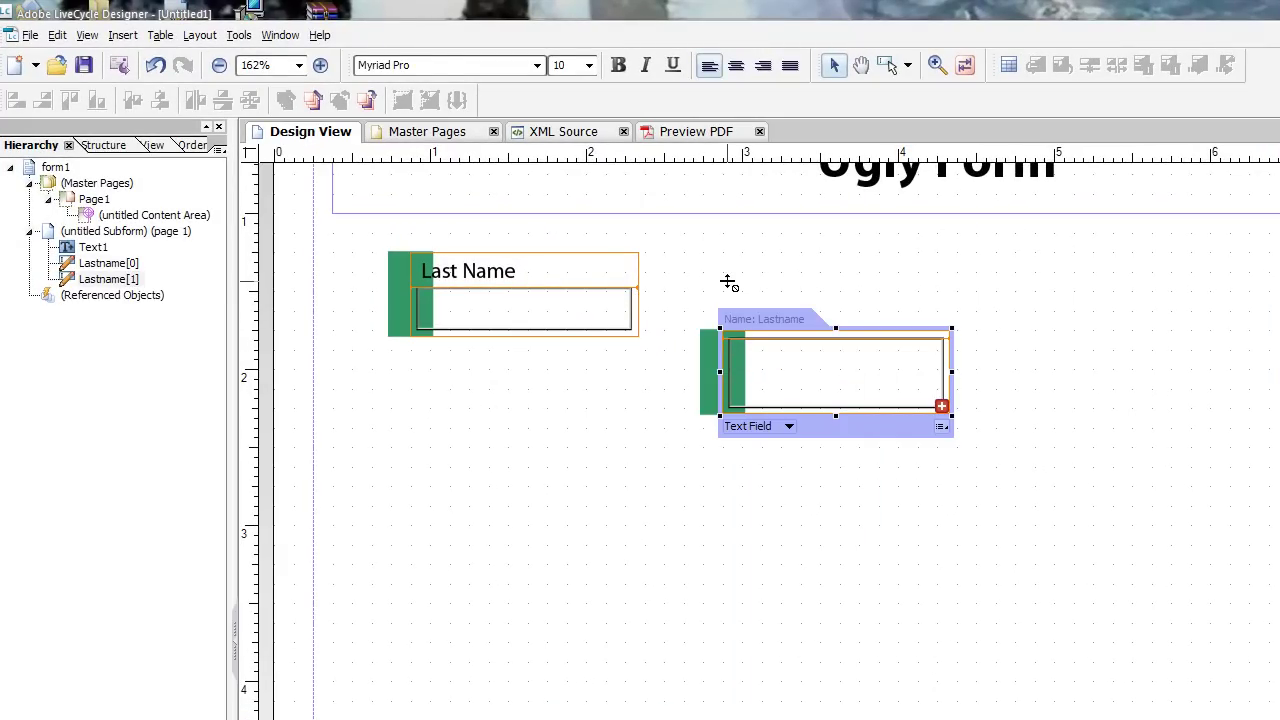
pyautogui.click(58, 36)
pyautogui.click(100, 57)
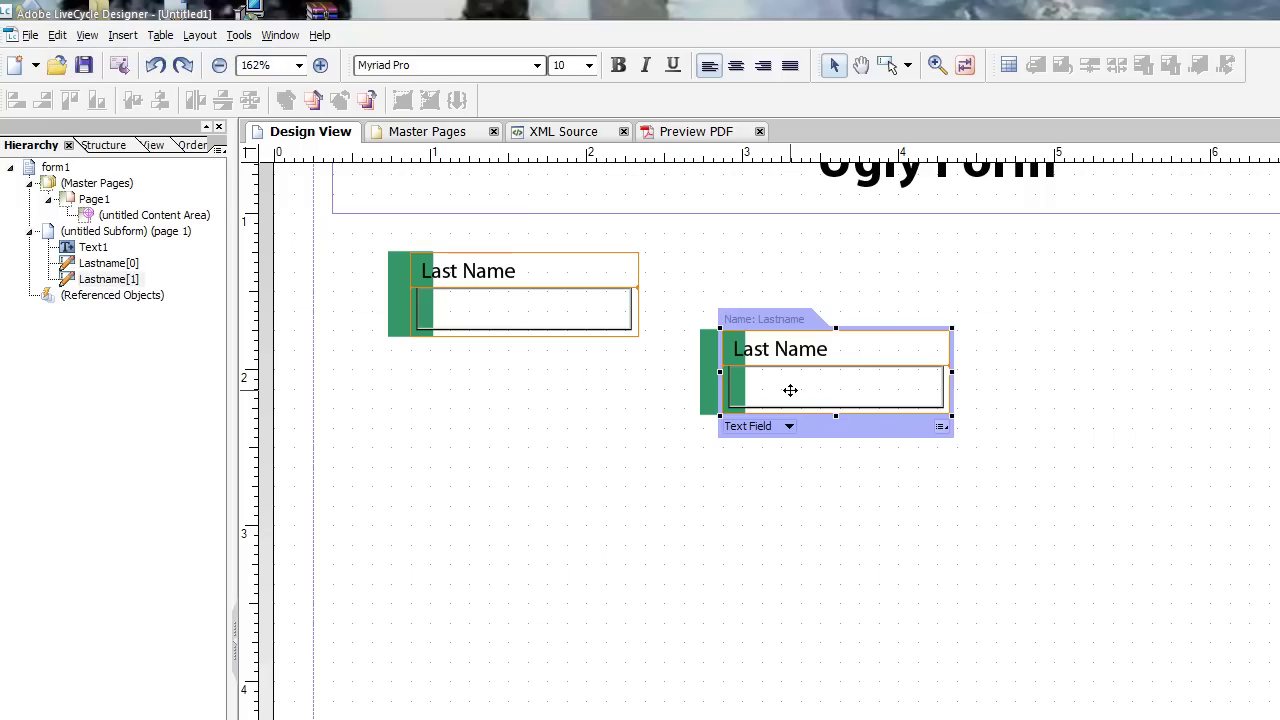
pyautogui.moveTo(788, 388); pyautogui.dragTo(686, 258)
# Step: Rename the copied field to Firstname
pyautogui.click(289, 169)
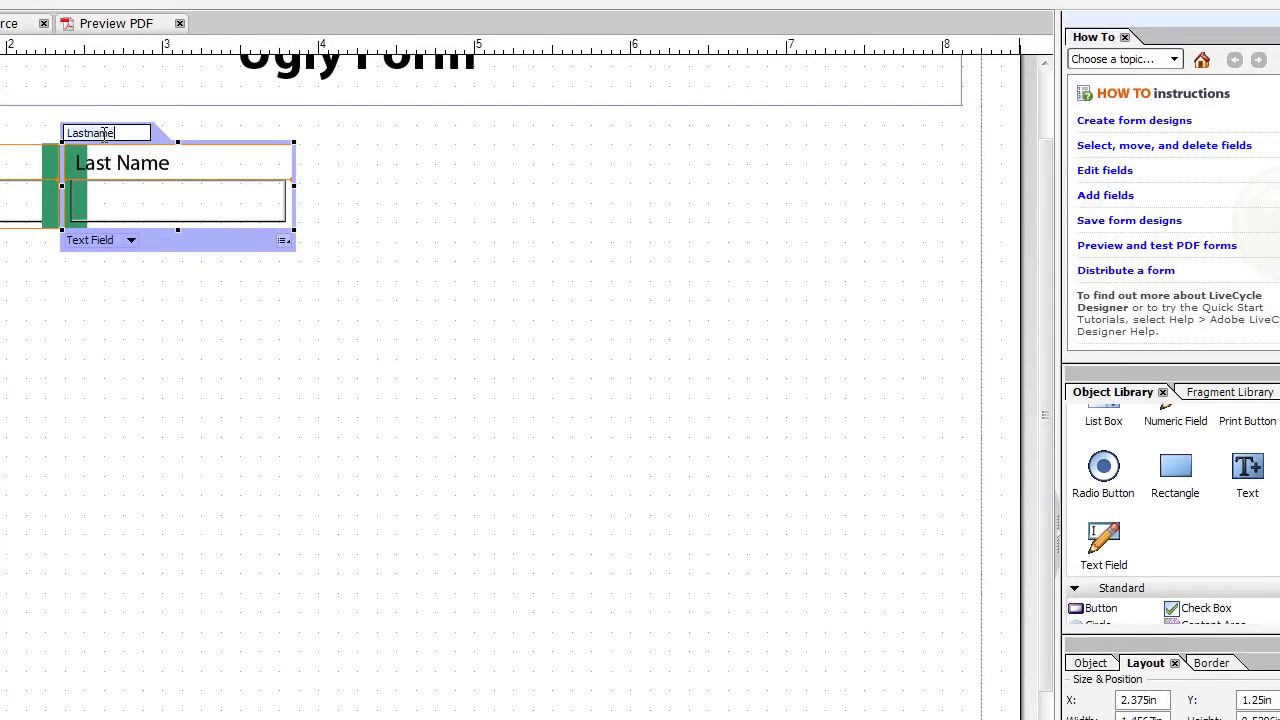
pyautogui.click(104, 134)
pyautogui.press('BackSpace')
pyautogui.press('BackSpace')
pyautogui.write('Fir')
pyautogui.click(87, 163)
# Step: Change the copied field's caption to 'First Name'
pyautogui.doubleClick(87, 163)
pyautogui.click(91, 163)
pyautogui.press('BackSpace')
pyautogui.press('BackSpace')
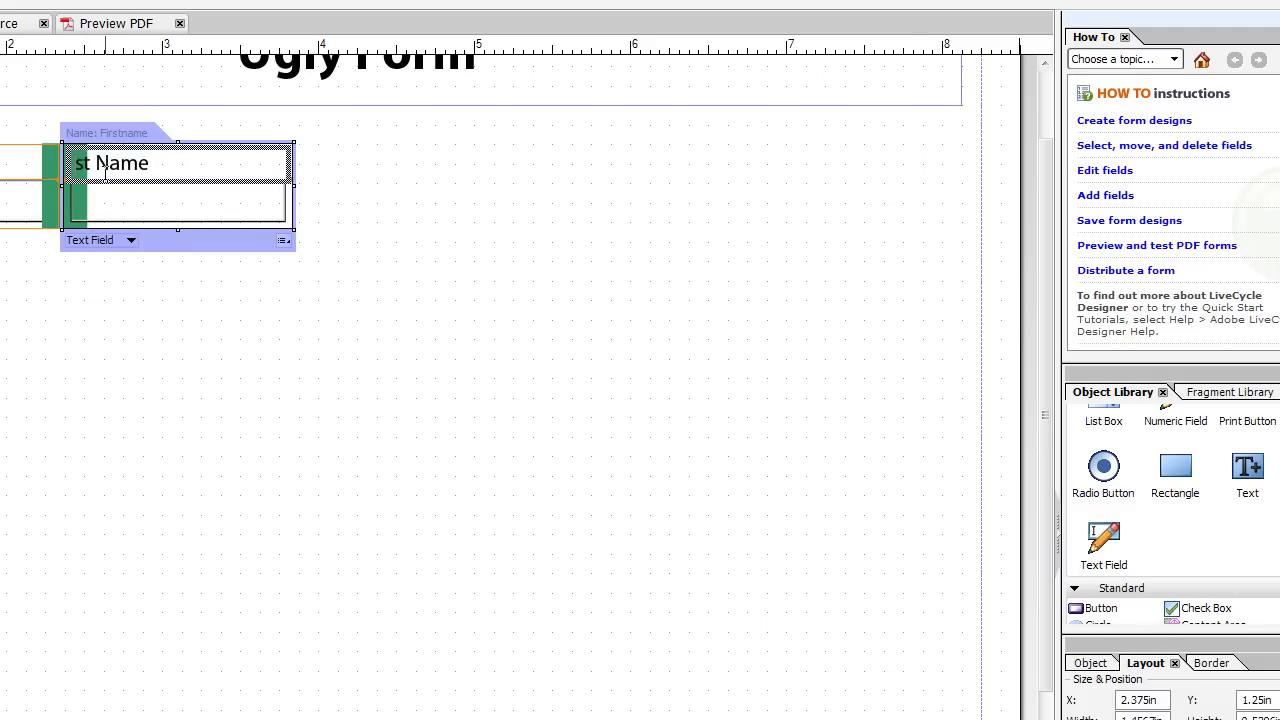
pyautogui.write('Fir')
pyautogui.click(157, 201)
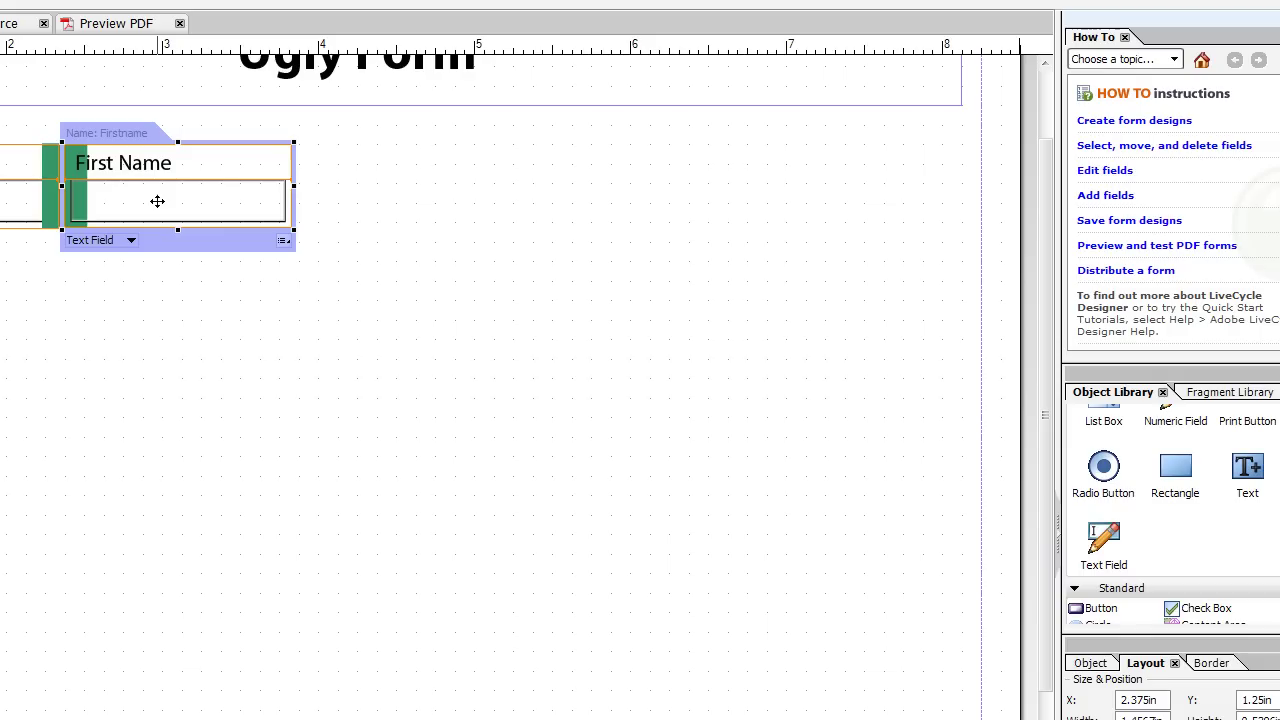
# Step: Set the green left-edge border style to None on both name fields together
pyautogui.keyDown('shift'); pyautogui.click(25, 200); pyautogui.keyUp('shift')
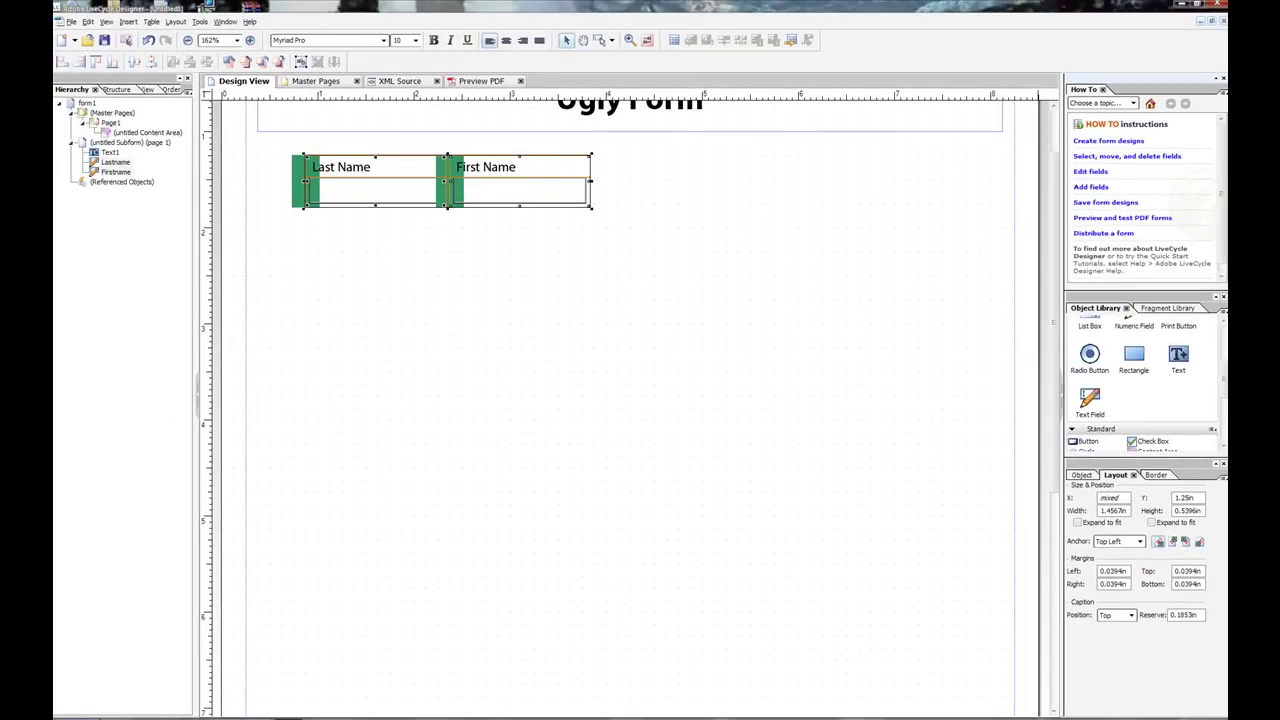
pyautogui.click(1156, 476)
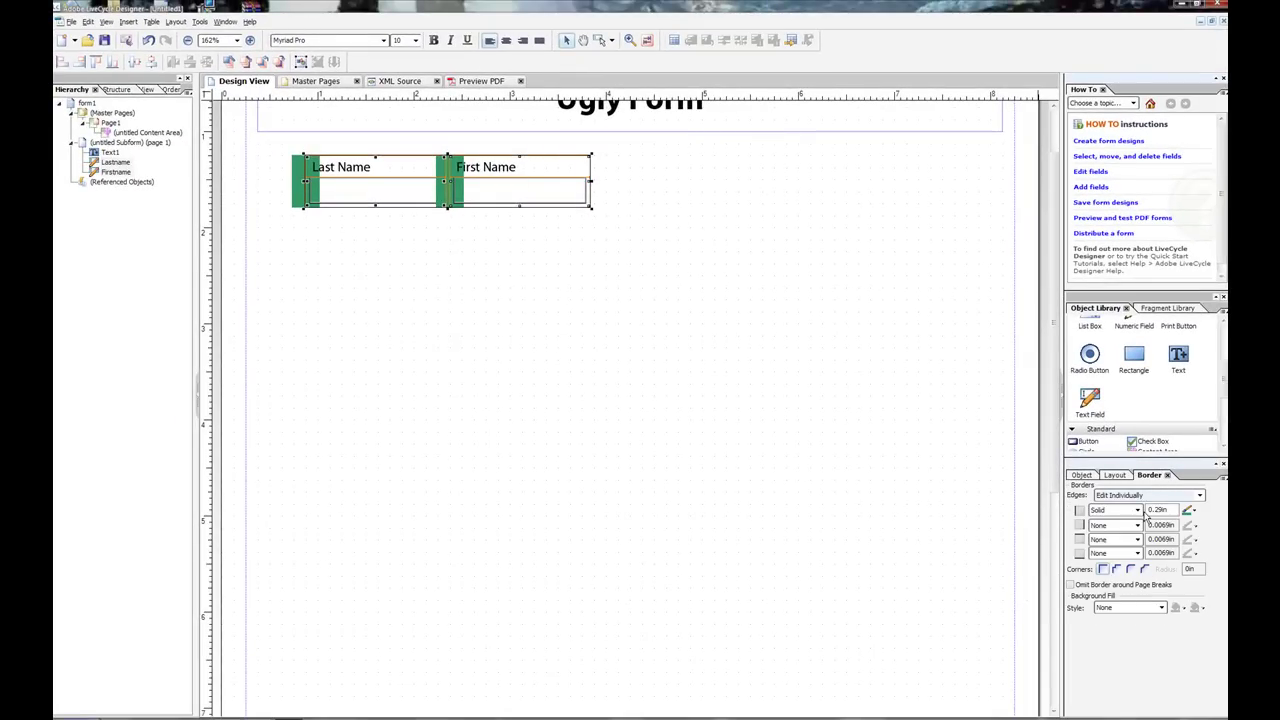
pyautogui.click(1138, 511)
pyautogui.click(1105, 523)
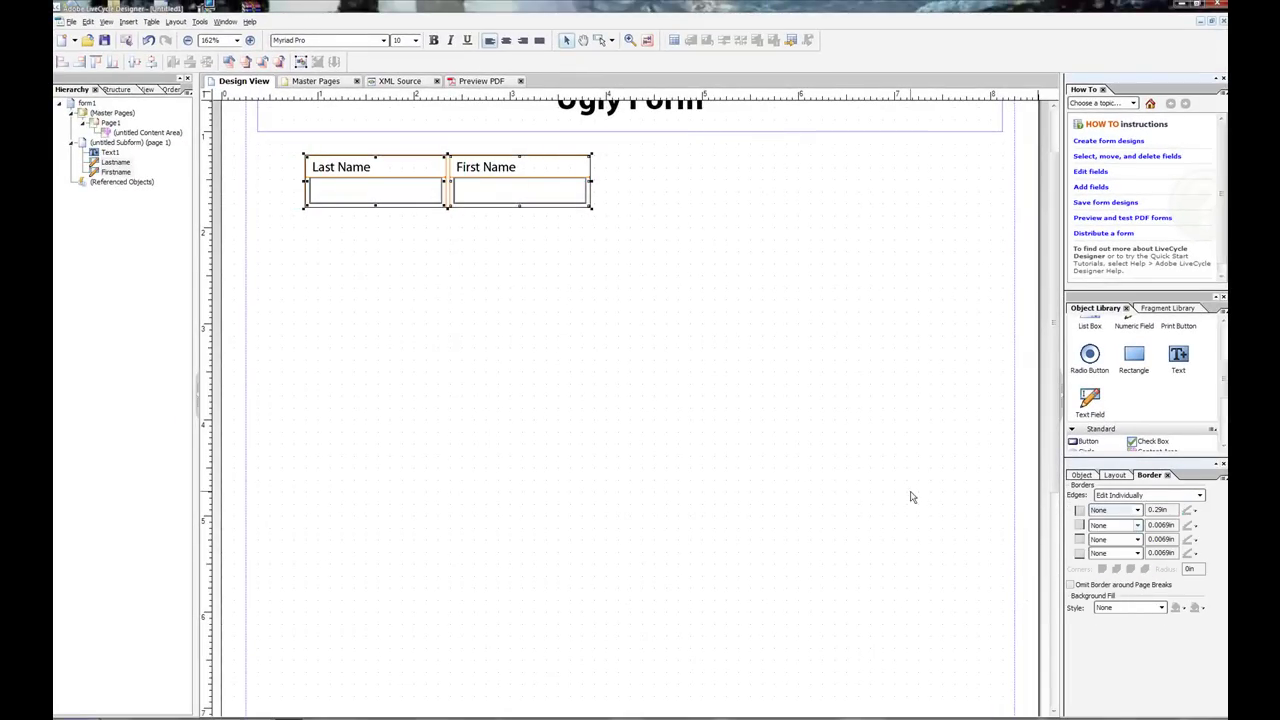
pyautogui.click(537, 401)
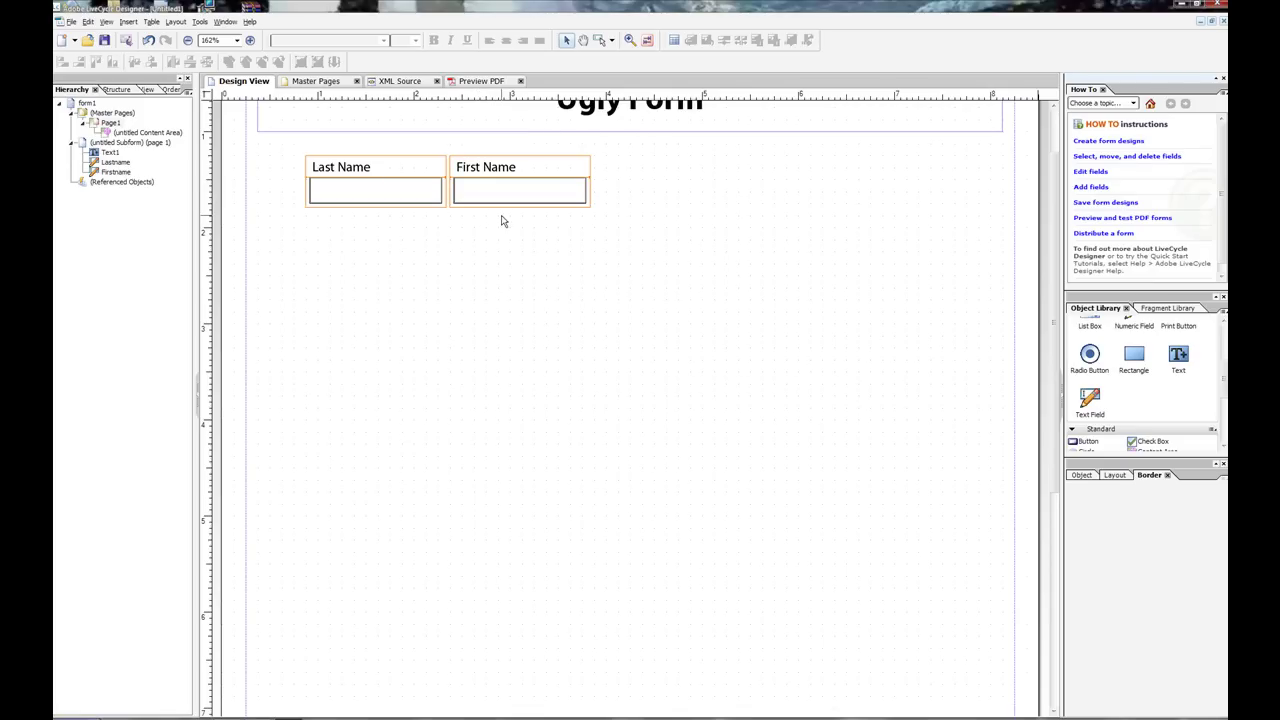
# Step: Add a Date/Time Field beside the First Name field
pyautogui.scroll(-3, 1224, 378)
pyautogui.scroll(-1, 1143, 390)
pyautogui.scroll(-5, 1142, 383)
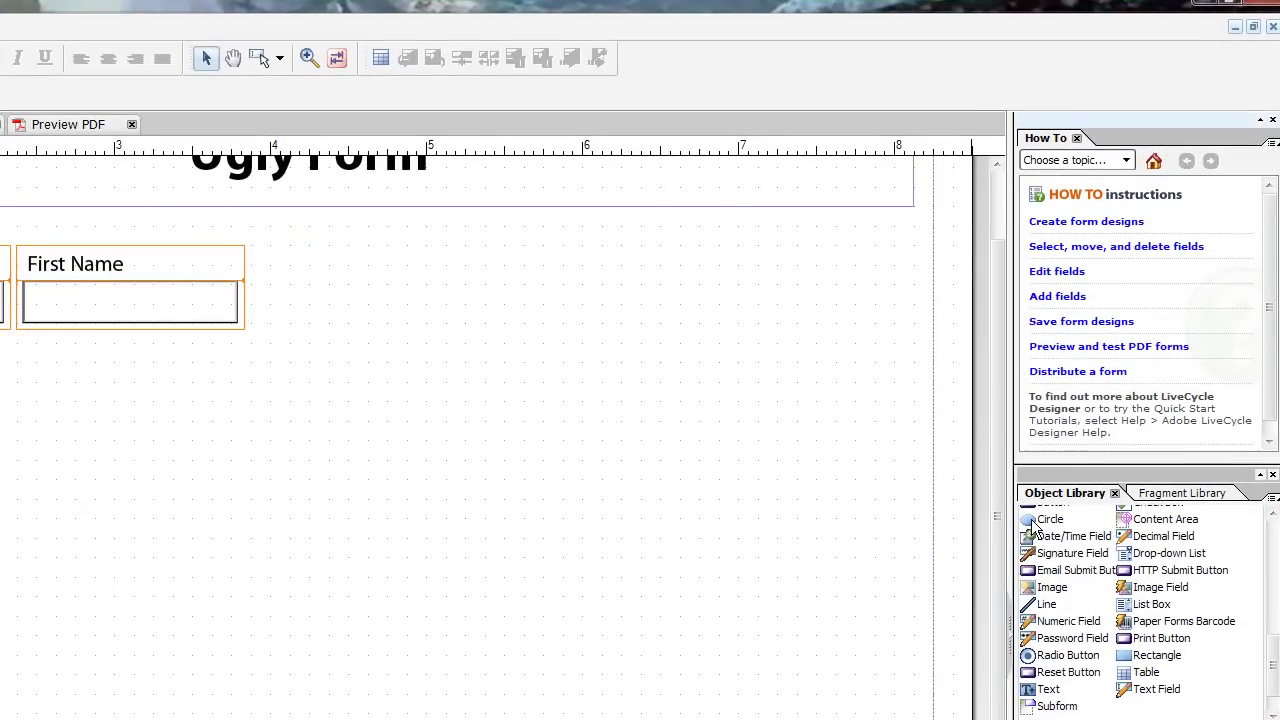
pyautogui.moveTo(1040, 540); pyautogui.dragTo(441, 301)
# Step: Set the date field's caption position to Top and align it with the name fields
pyautogui.click(620, 336)
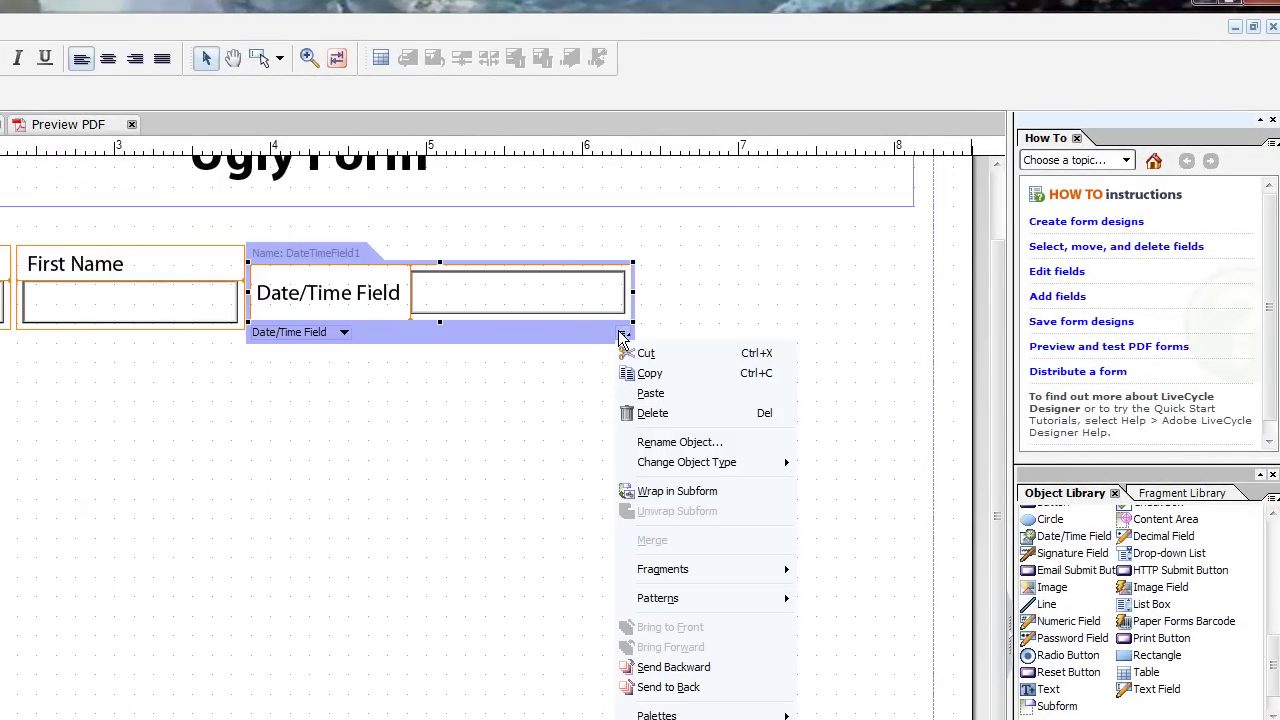
pyautogui.moveTo(748, 716)
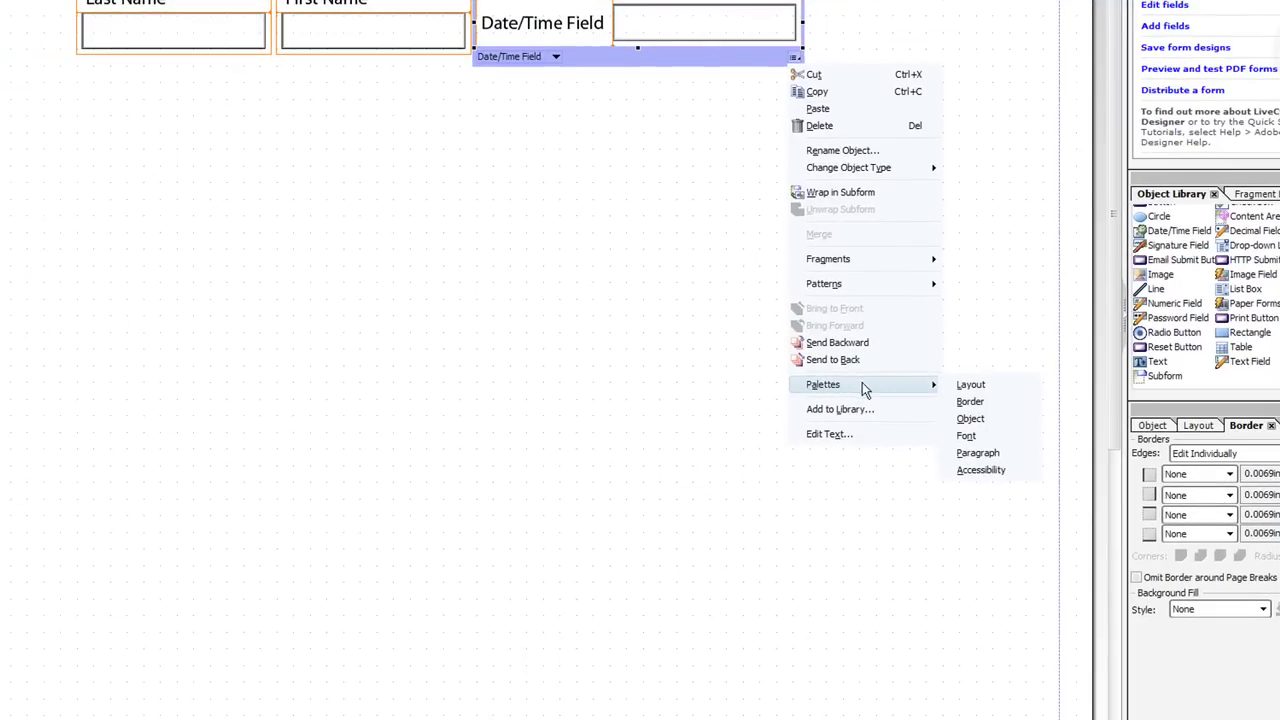
pyautogui.click(983, 382)
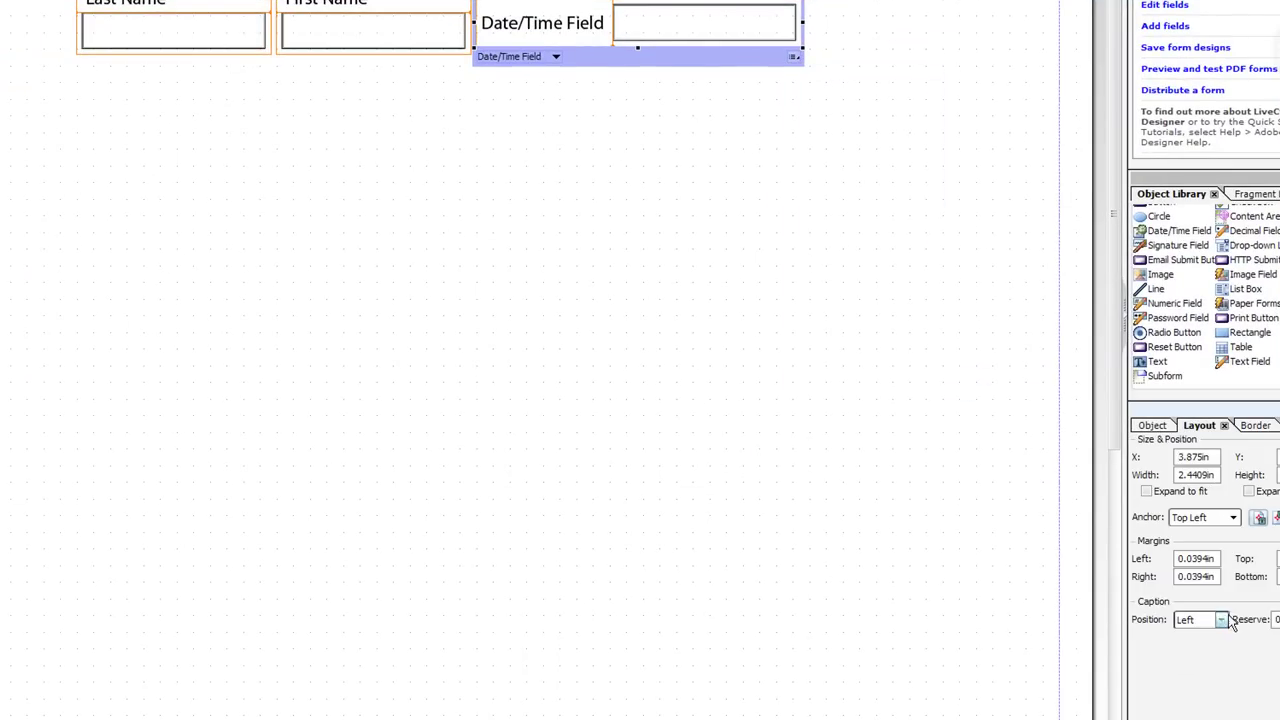
pyautogui.click(1221, 620)
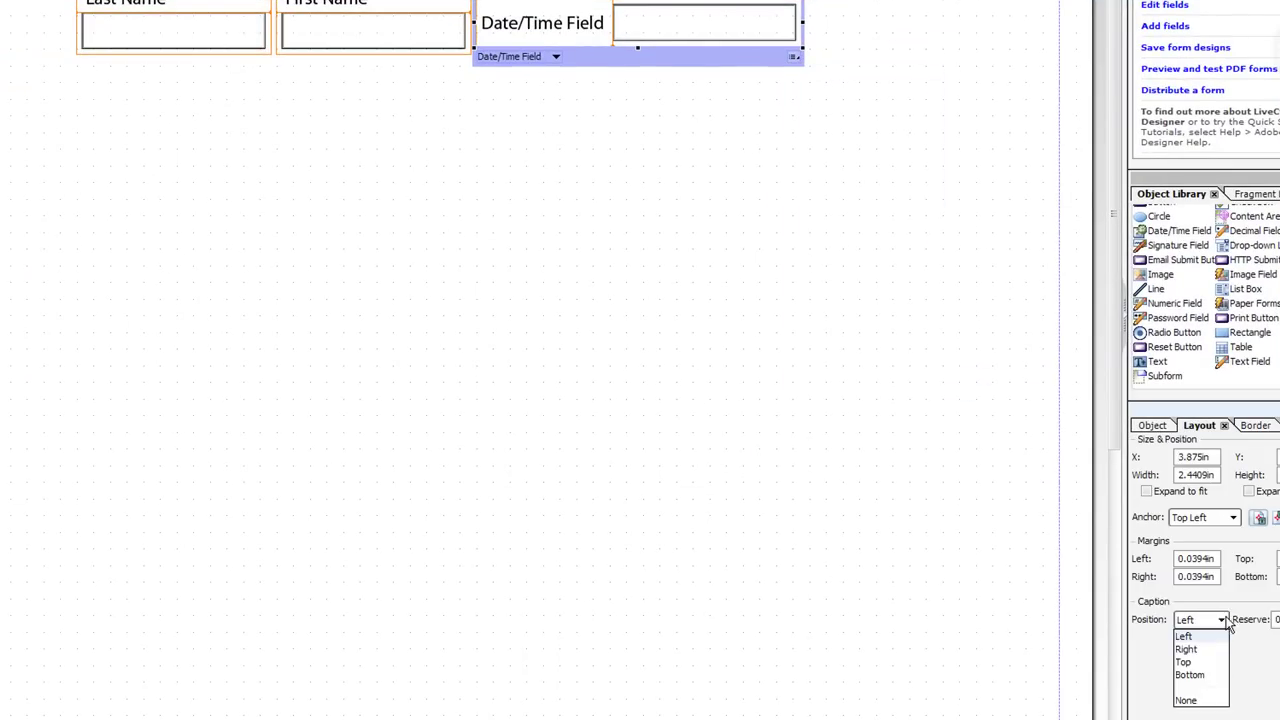
pyautogui.click(1185, 662)
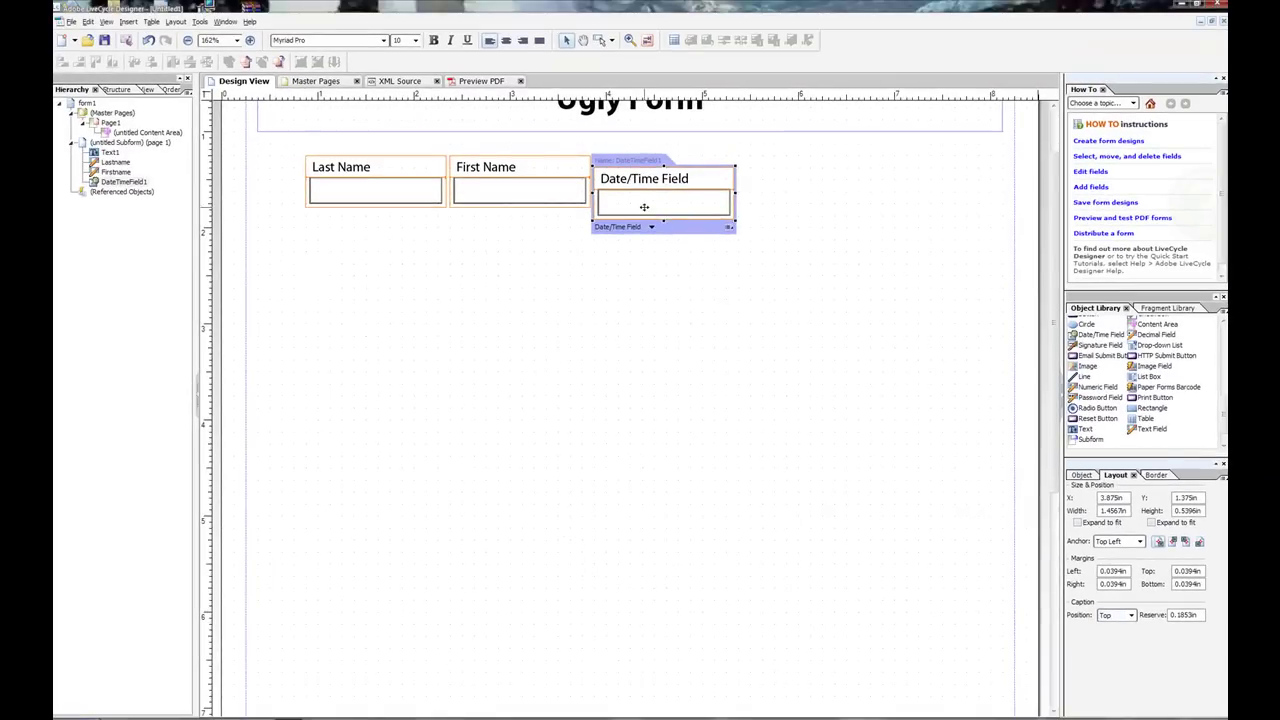
pyautogui.moveTo(644, 207); pyautogui.dragTo(651, 196)
pyautogui.click(796, 251)
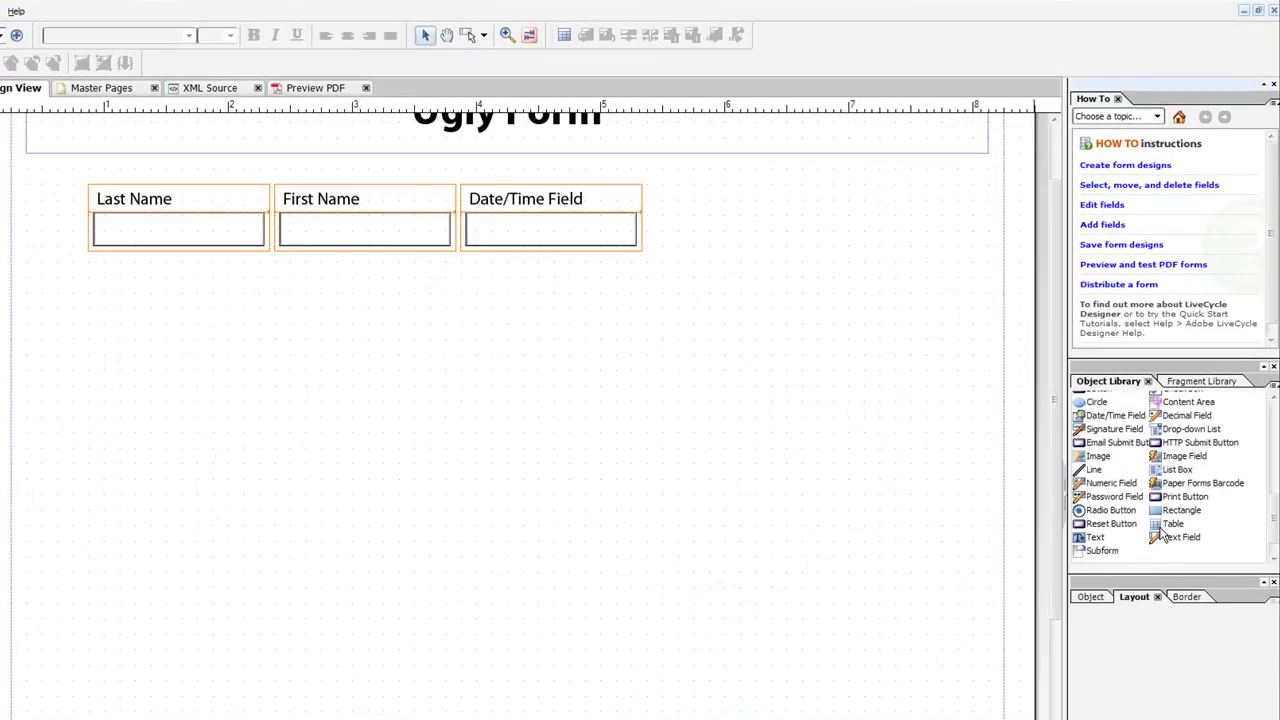
# Step: Drag a Table object onto the page below the fields, bringing up Insert Table with 4 columns, 3 body rows and a header
pyautogui.click(1160, 526)
pyautogui.moveTo(1154, 523); pyautogui.dragTo(318, 344)
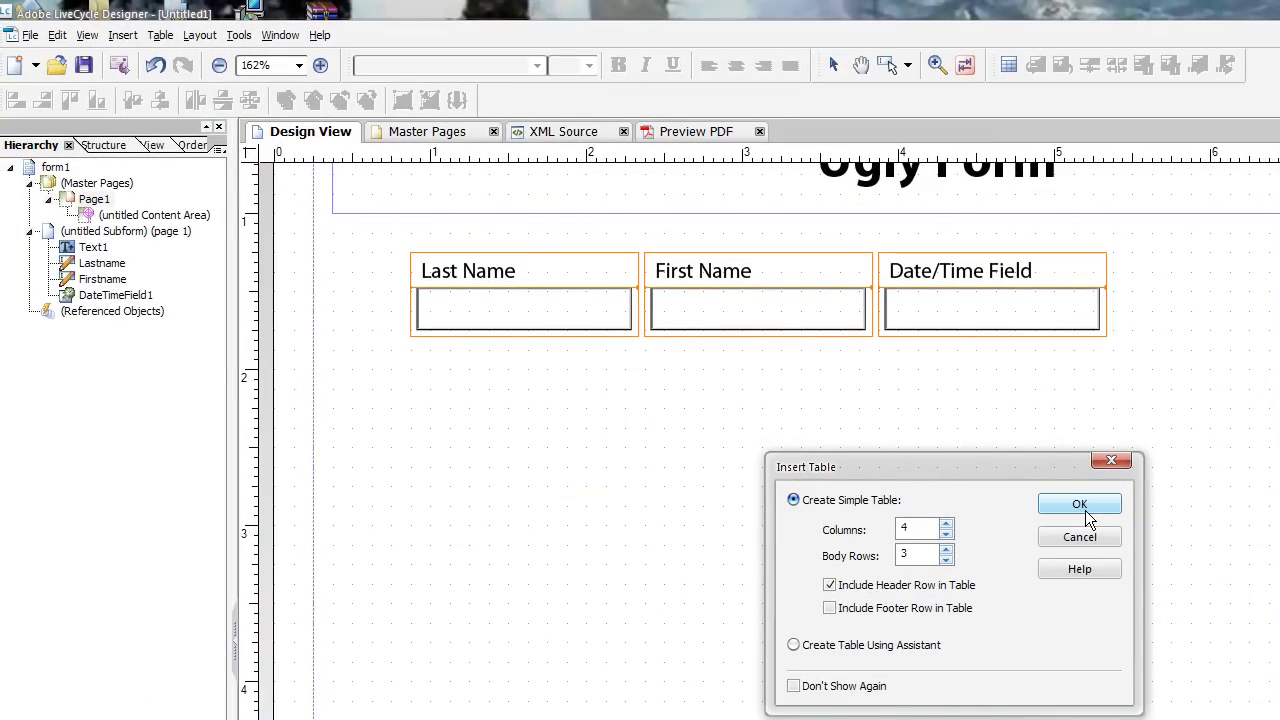
pyautogui.click(1079, 505)
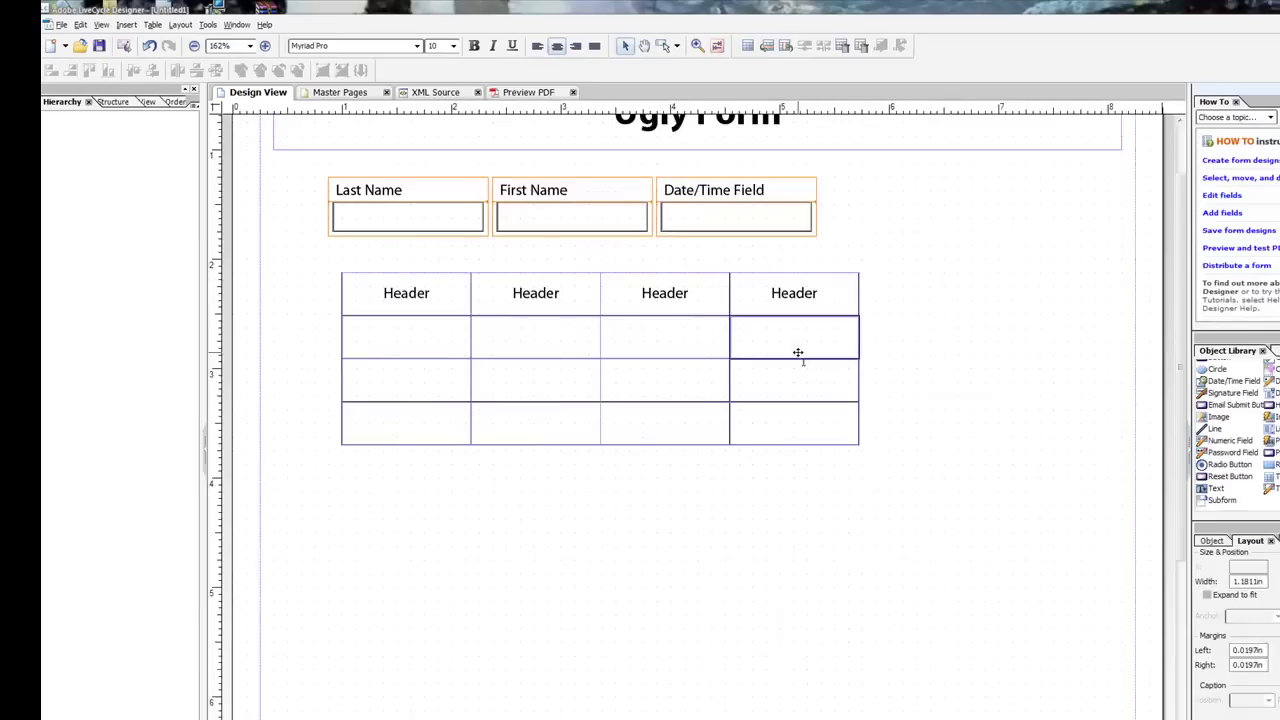
pyautogui.click(364, 268)
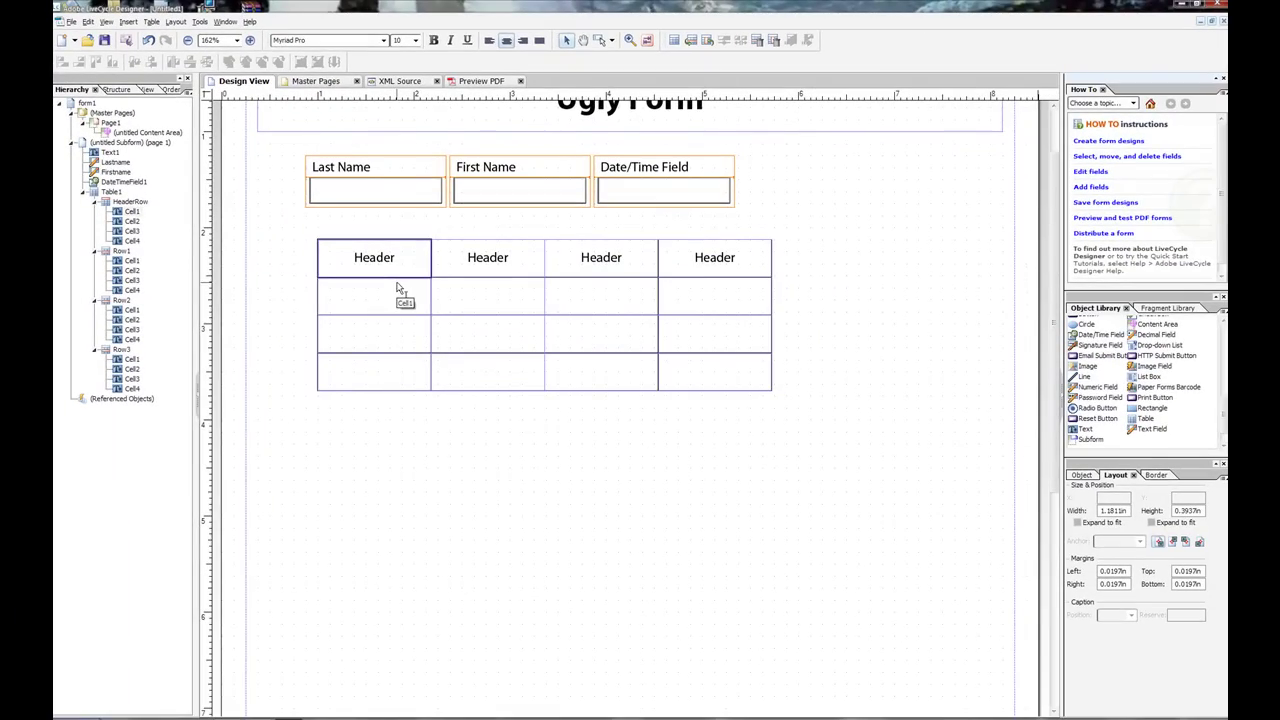
pyautogui.click(397, 290)
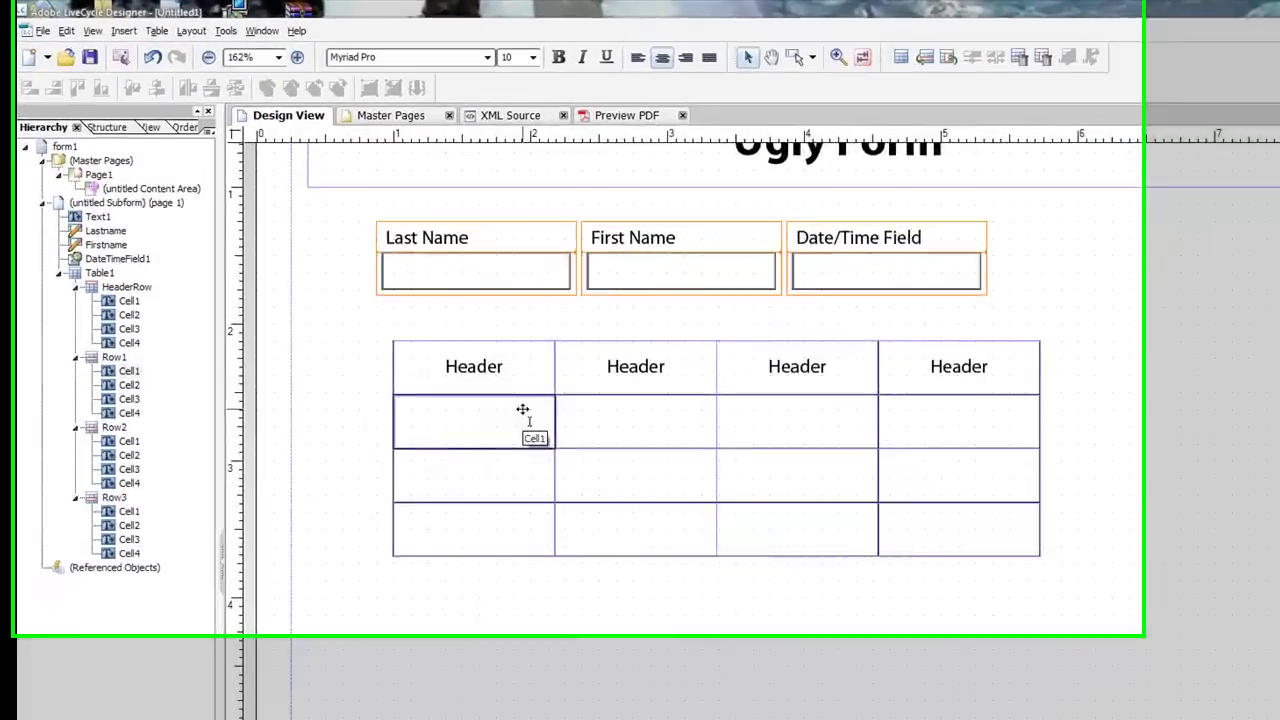
pyautogui.click(460, 295)
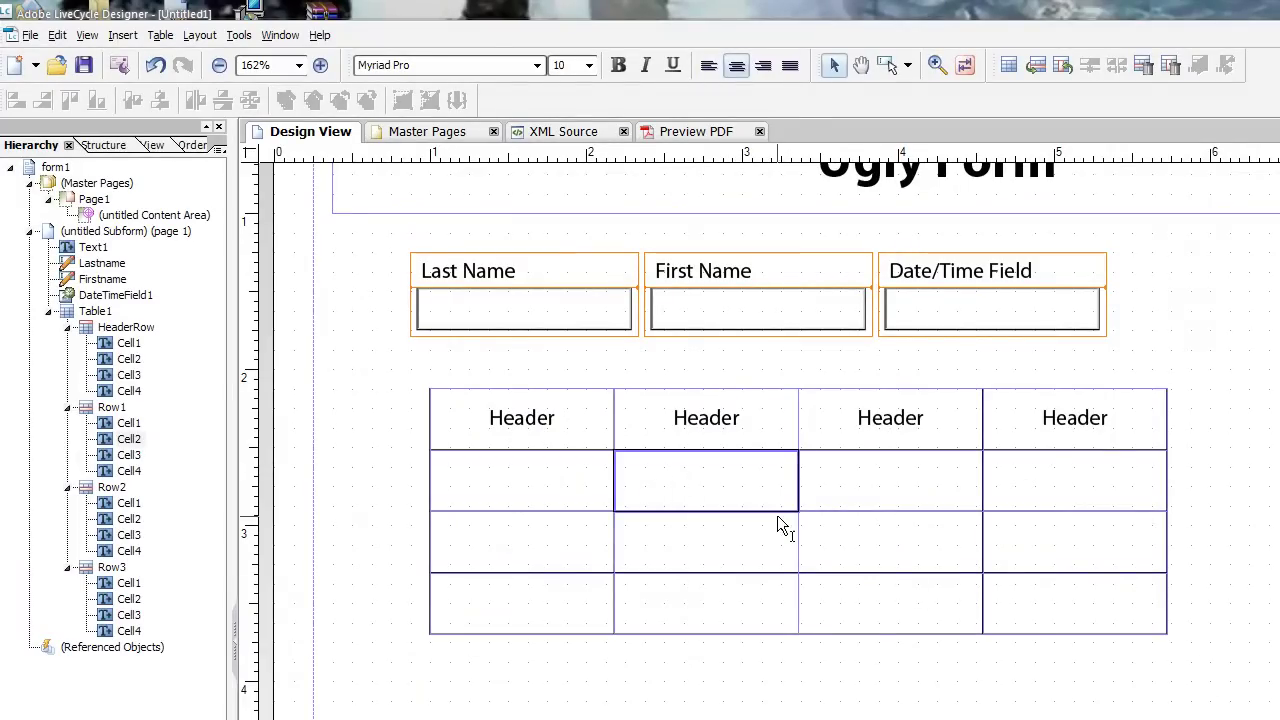
pyautogui.keyDown('ctrl'); pyautogui.click(1043, 619); pyautogui.keyUp('ctrl')
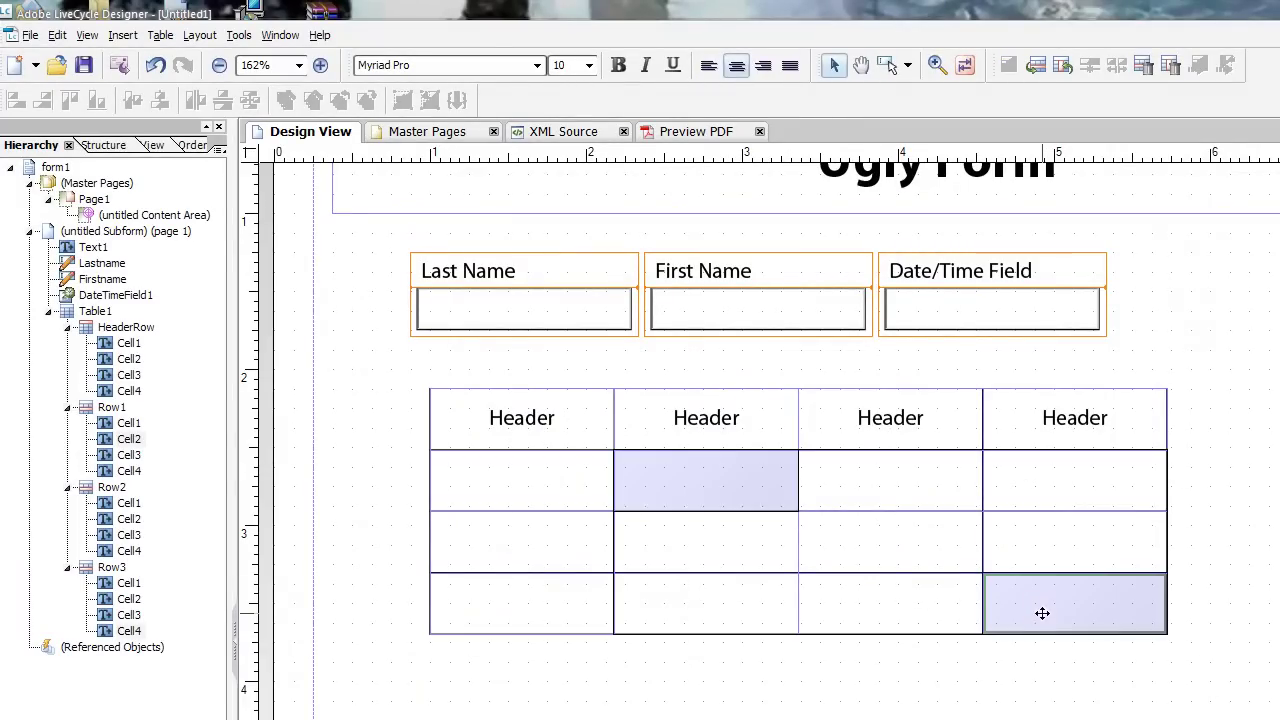
pyautogui.click(780, 496)
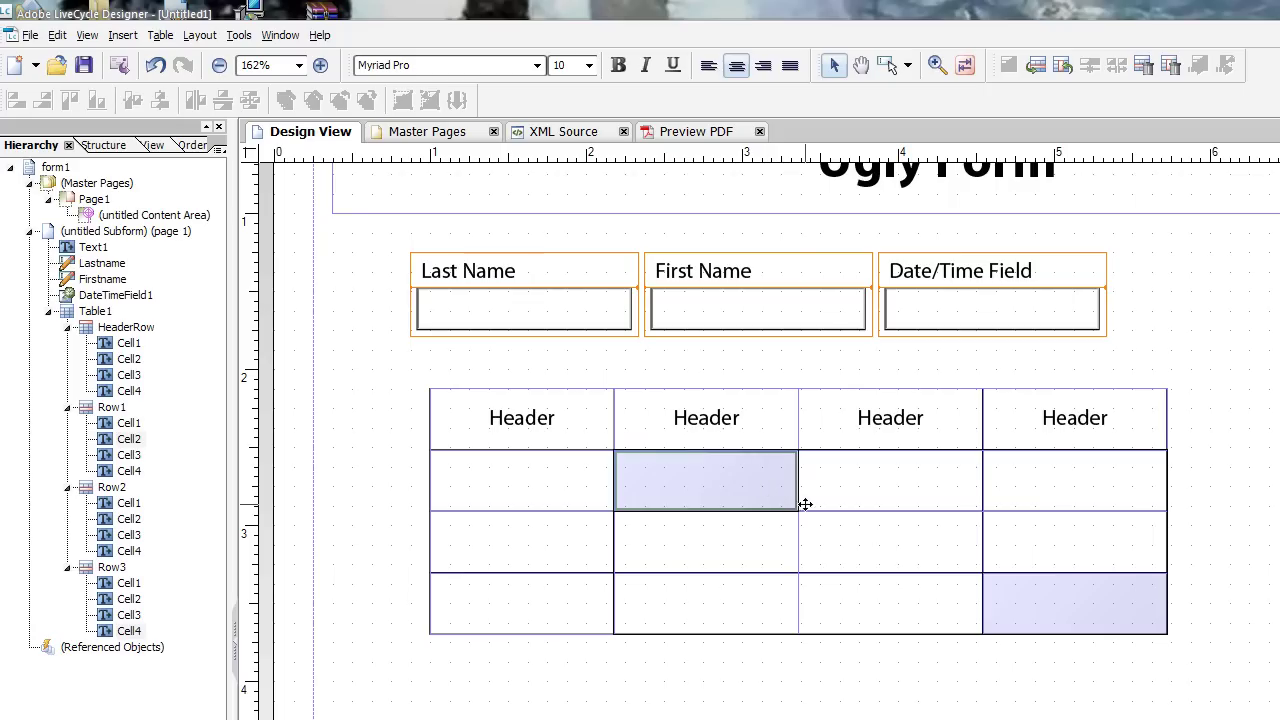
# Step: Change the body cells in Table1's columns 2–4 to the Text Field cell type, then check one converted cell
pyautogui.keyDown('shift'); pyautogui.click(1012, 593); pyautogui.keyUp('shift')
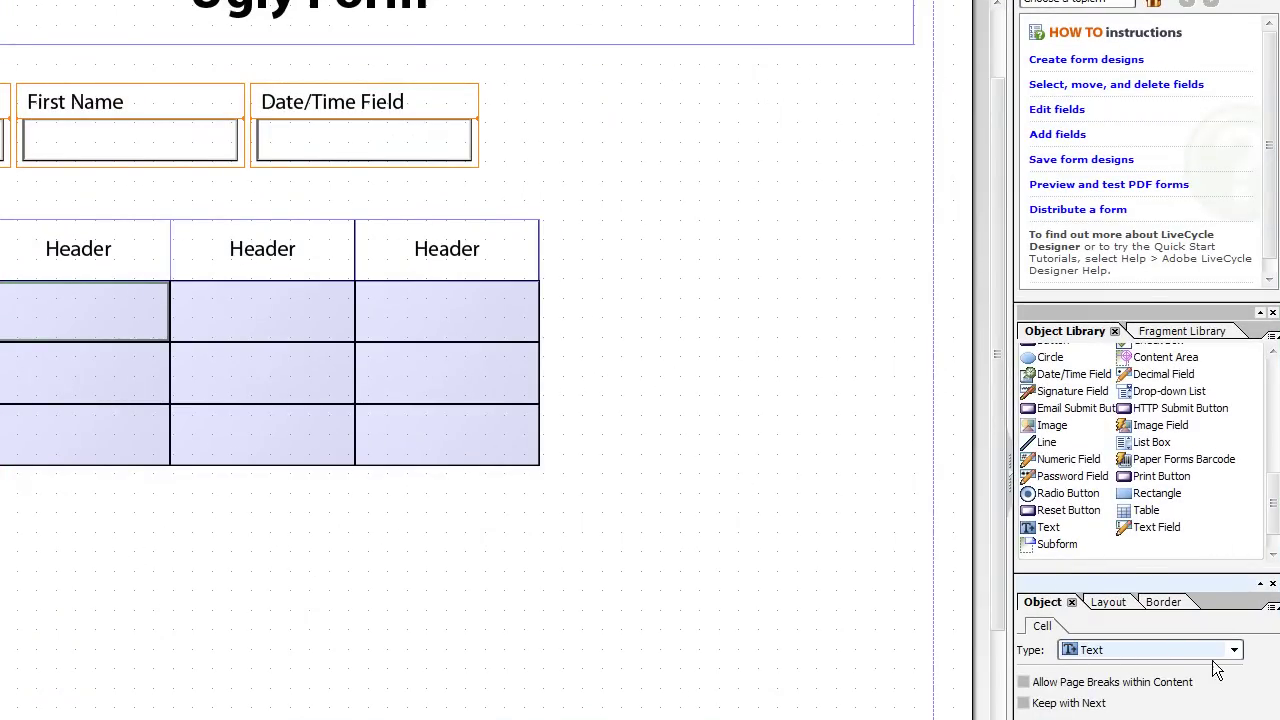
pyautogui.click(1233, 652)
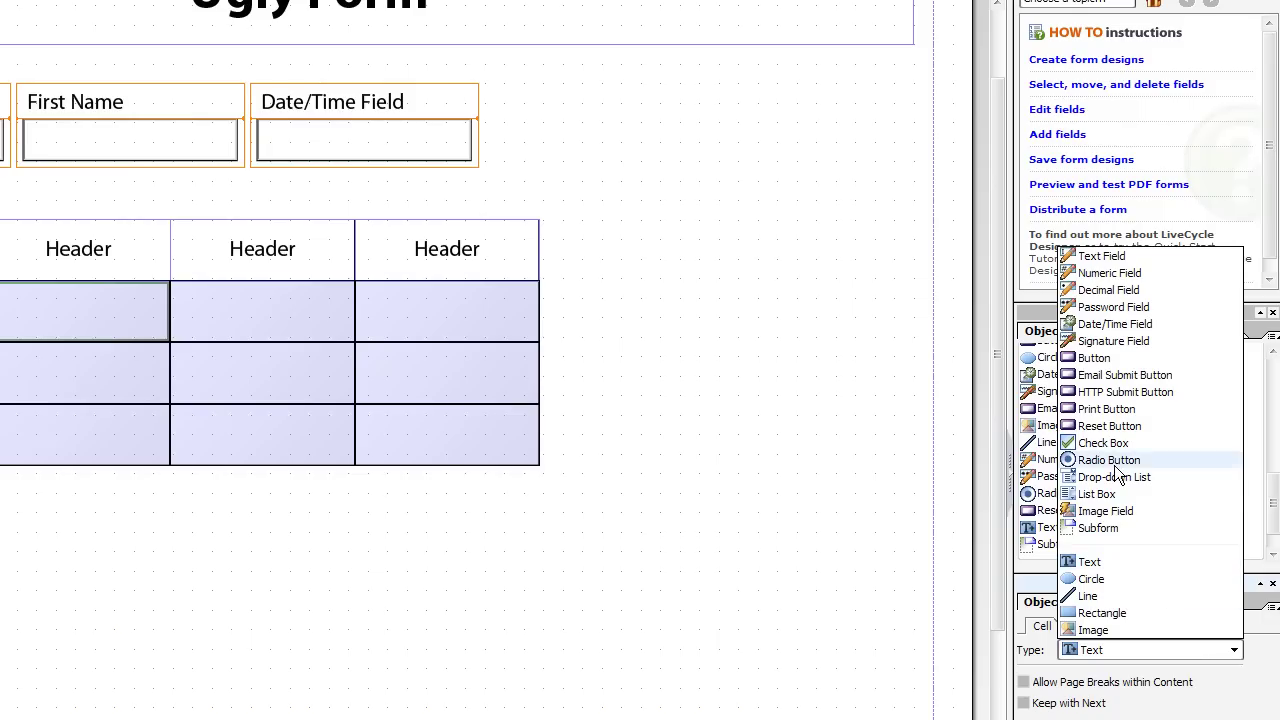
pyautogui.click(1140, 260)
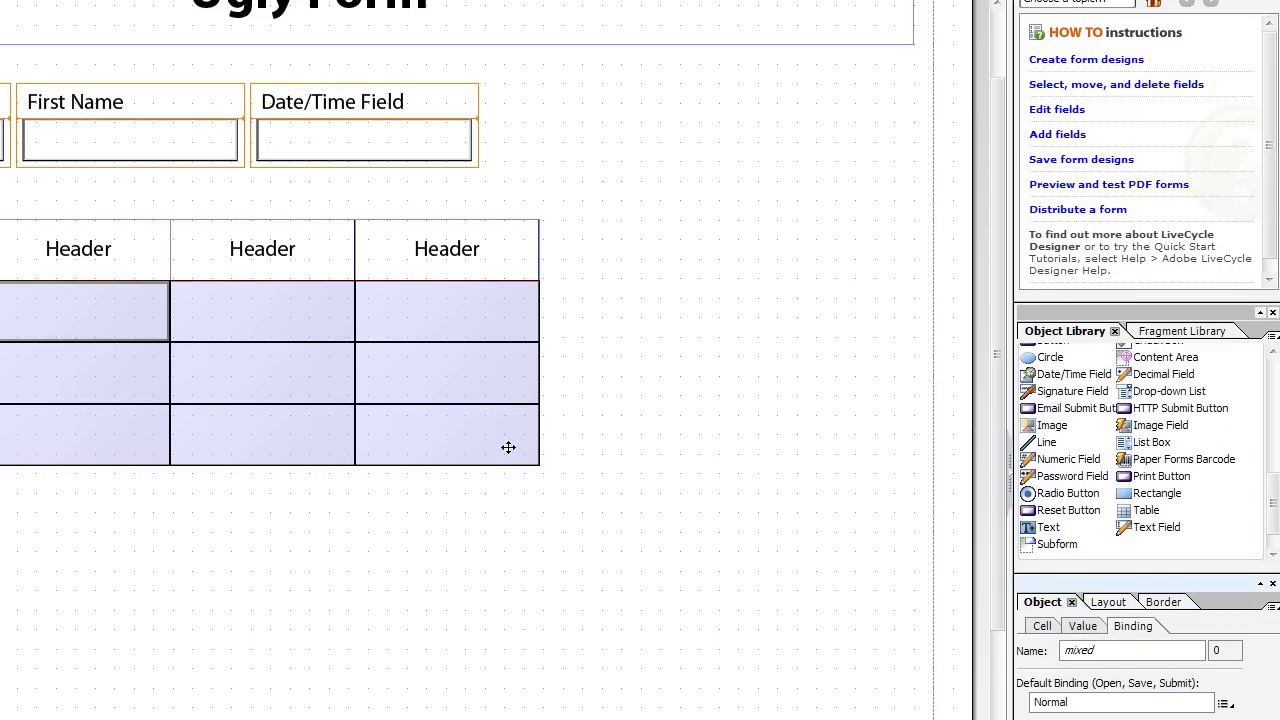
pyautogui.click(331, 411)
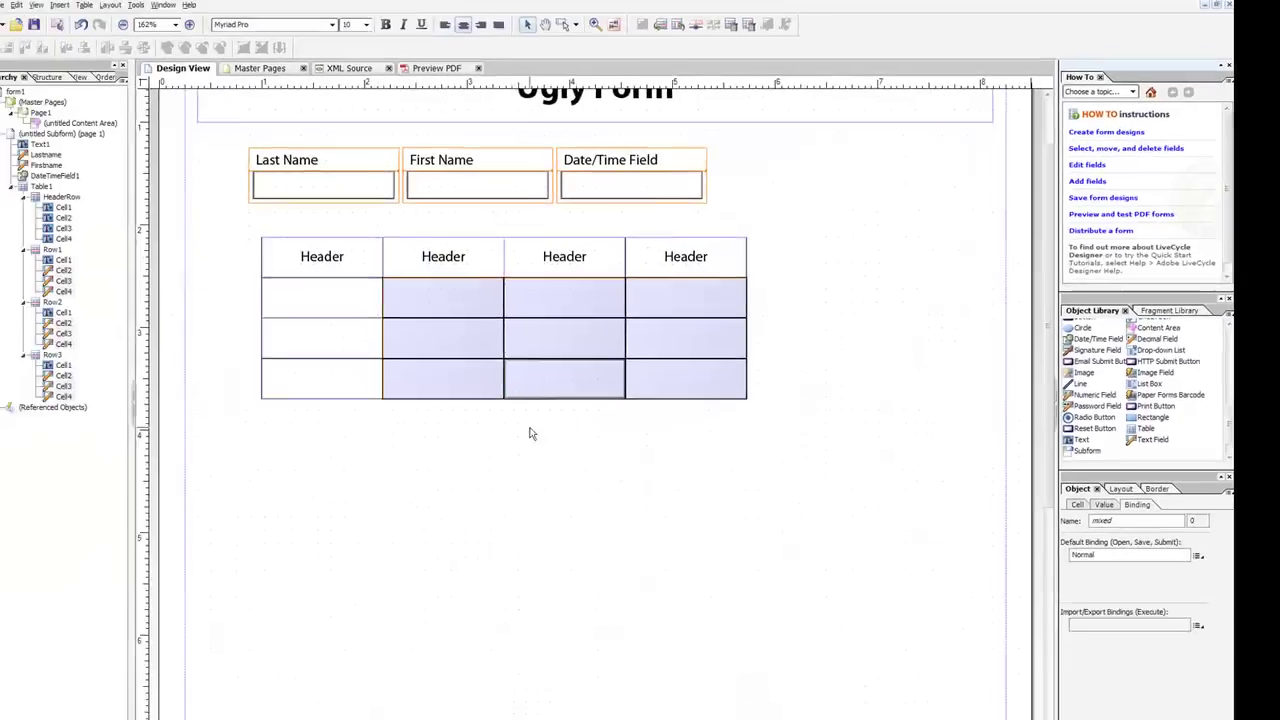
pyautogui.click(188, 510)
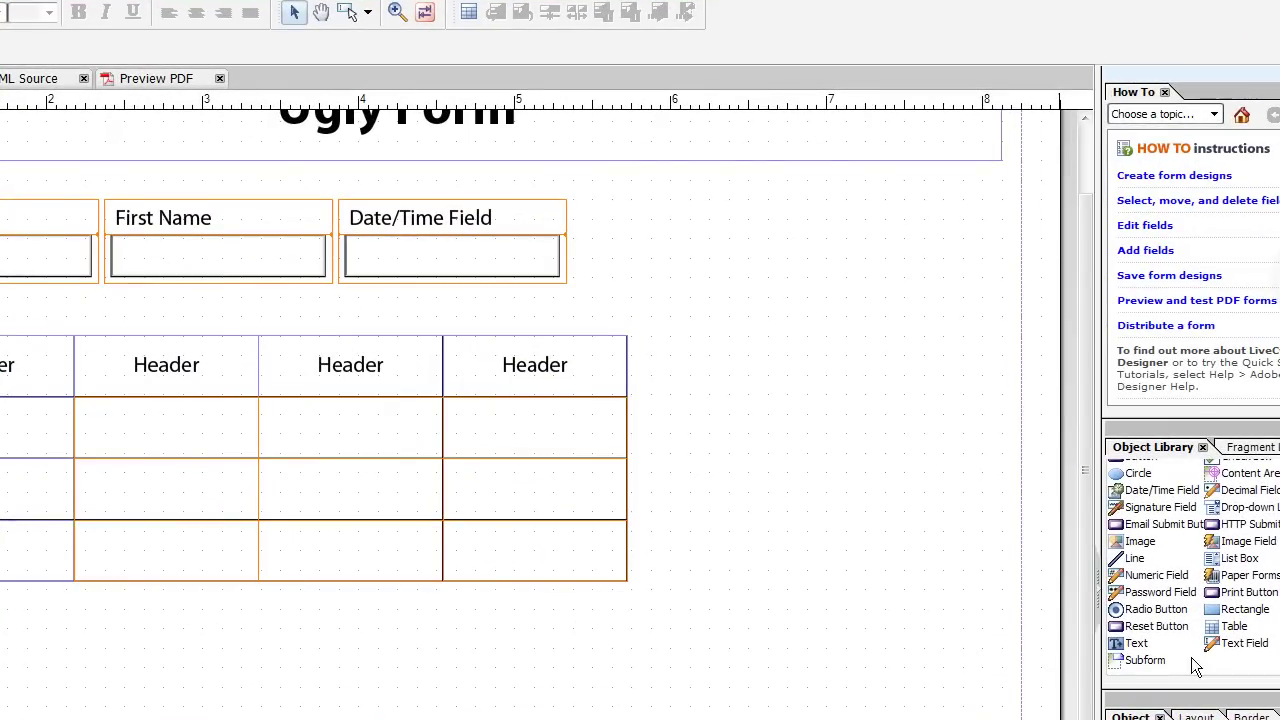
# Step: Place SignatureField1 below Table1 and show its Signature tab locking options
pyautogui.moveTo(1158, 508)
pyautogui.mouseDown()
pyautogui.moveTo(416, 606)
pyautogui.moveTo(154, 674)
pyautogui.moveTo(51, 686)
pyautogui.moveTo(70, 682)
pyautogui.mouseUp()
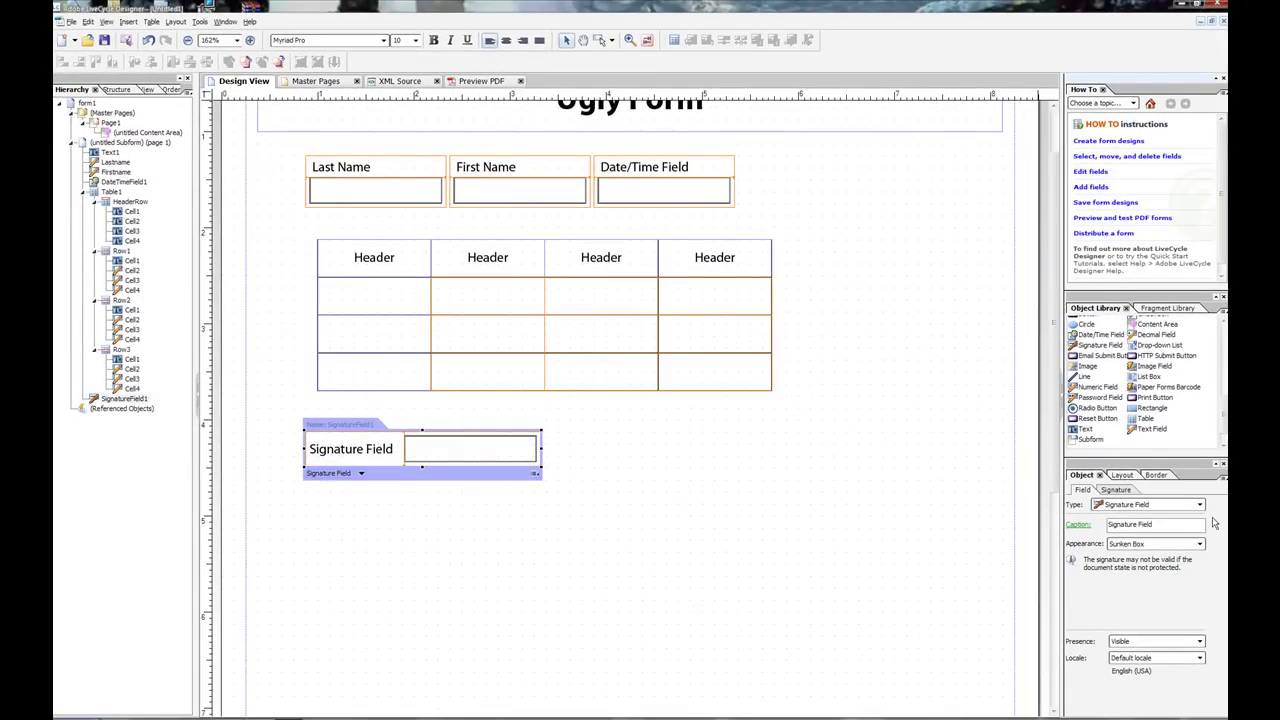
pyautogui.click(1116, 489)
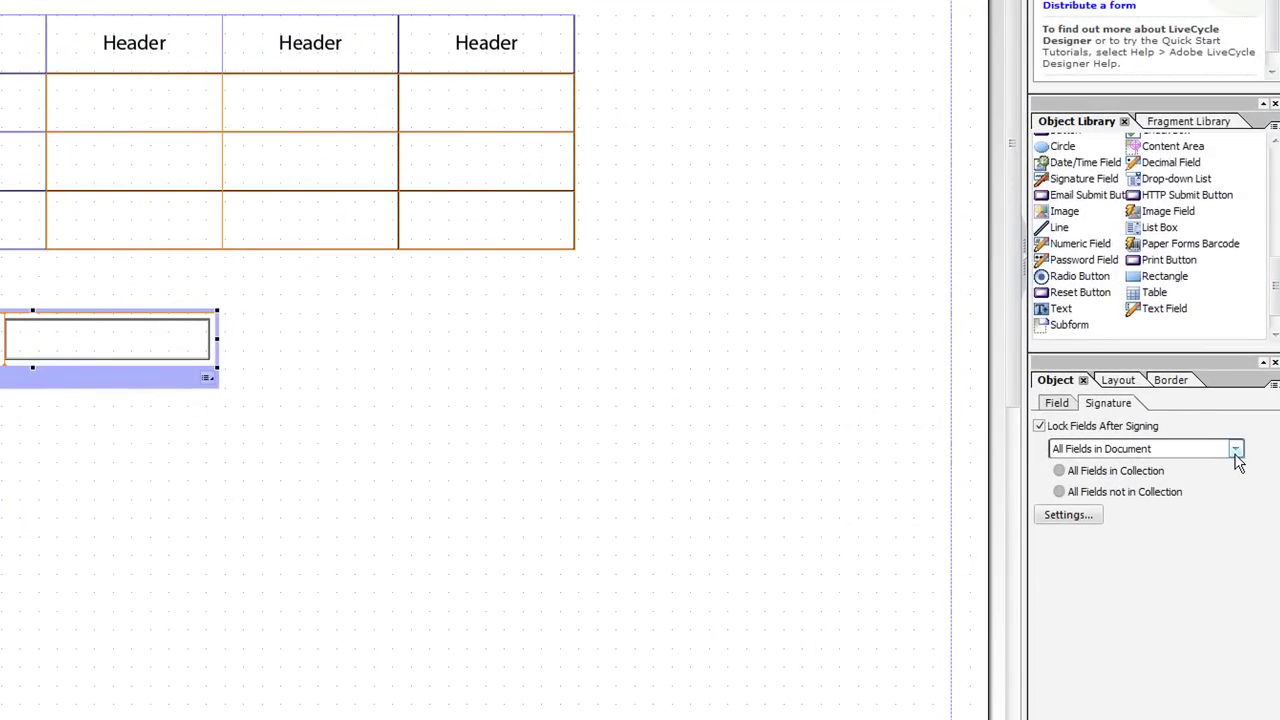
# Step: Define a new lock collection named LockOut for the signature field, containing Lastname and Firstname
pyautogui.click(1236, 450)
pyautogui.click(1172, 497)
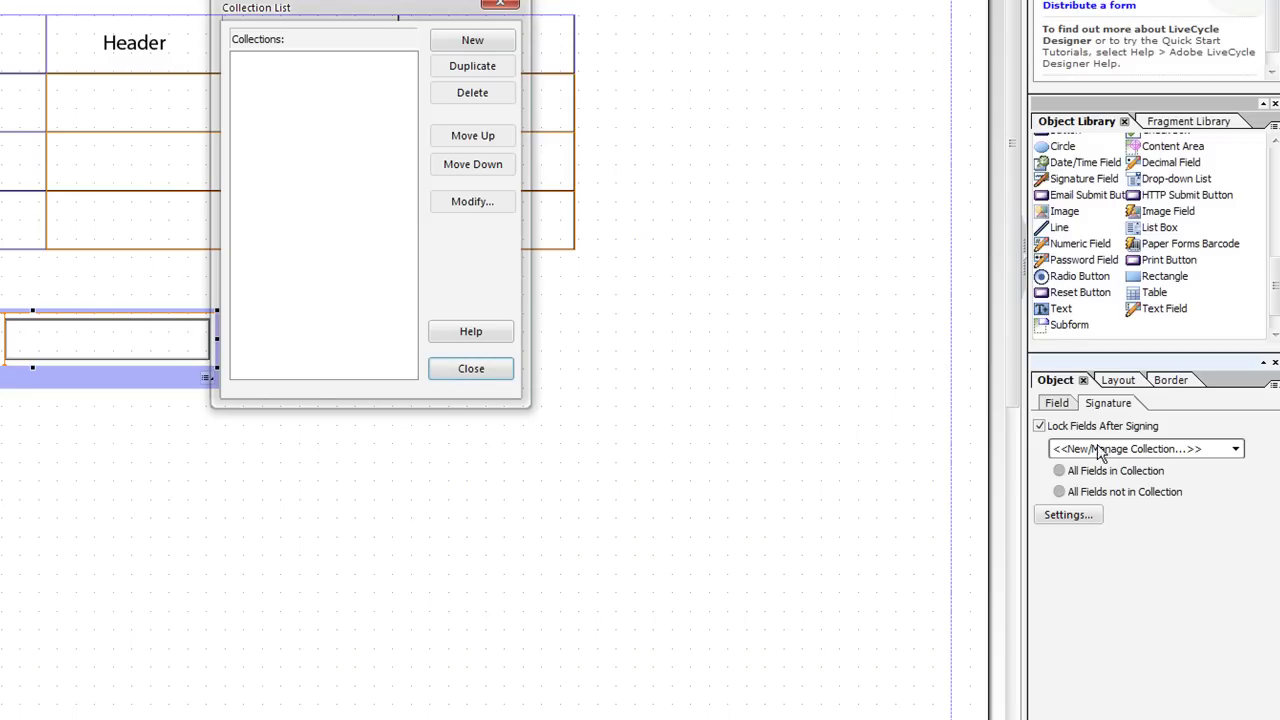
pyautogui.click(474, 46)
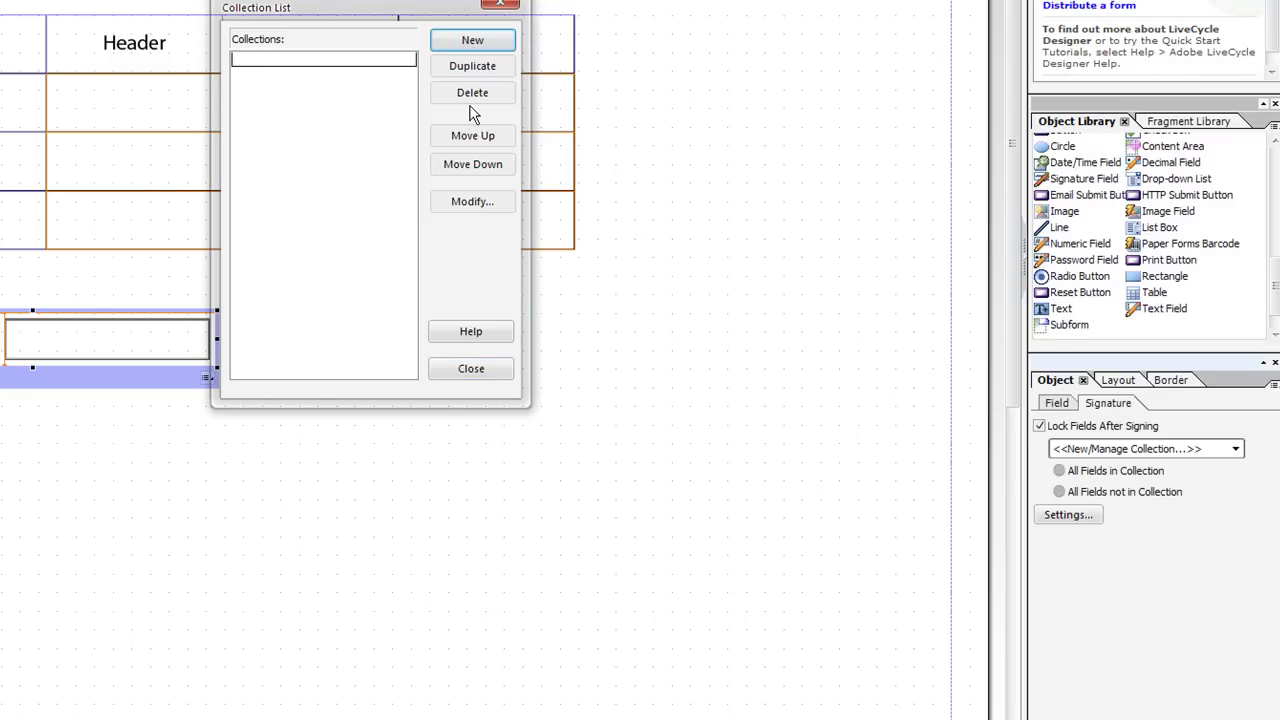
pyautogui.write('LockO')
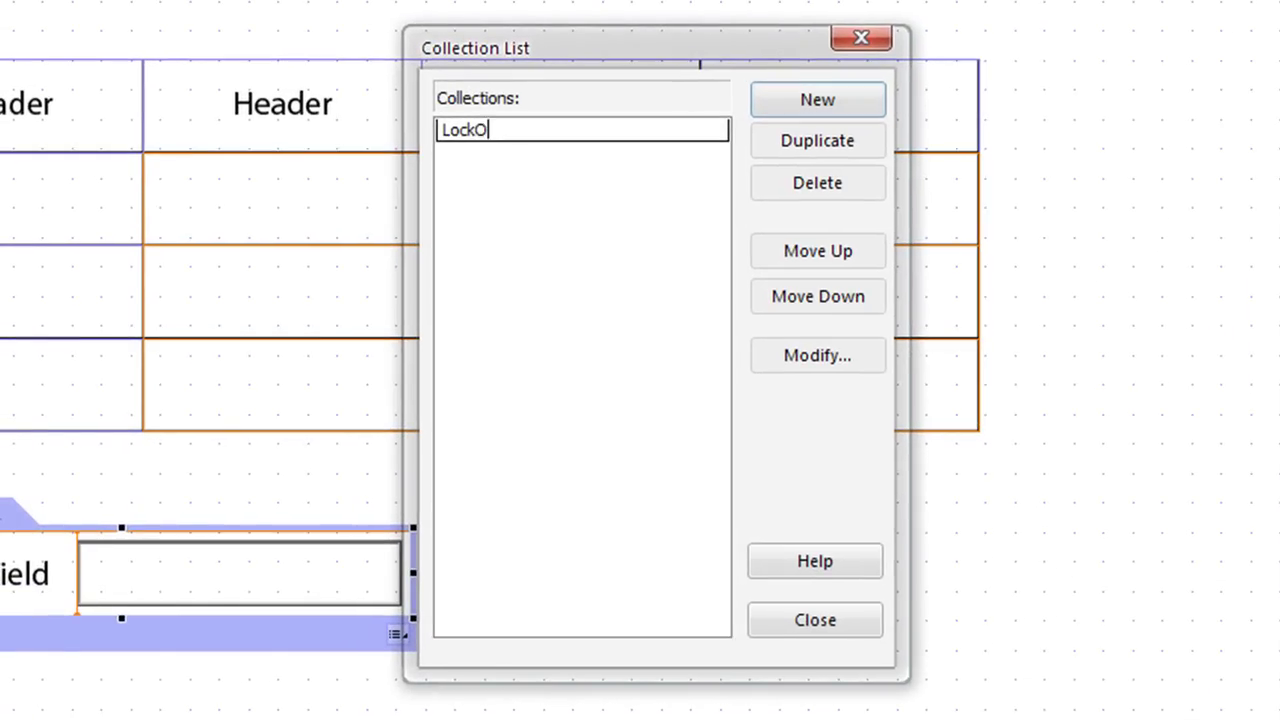
pyautogui.write('ut')
pyautogui.press('Return')
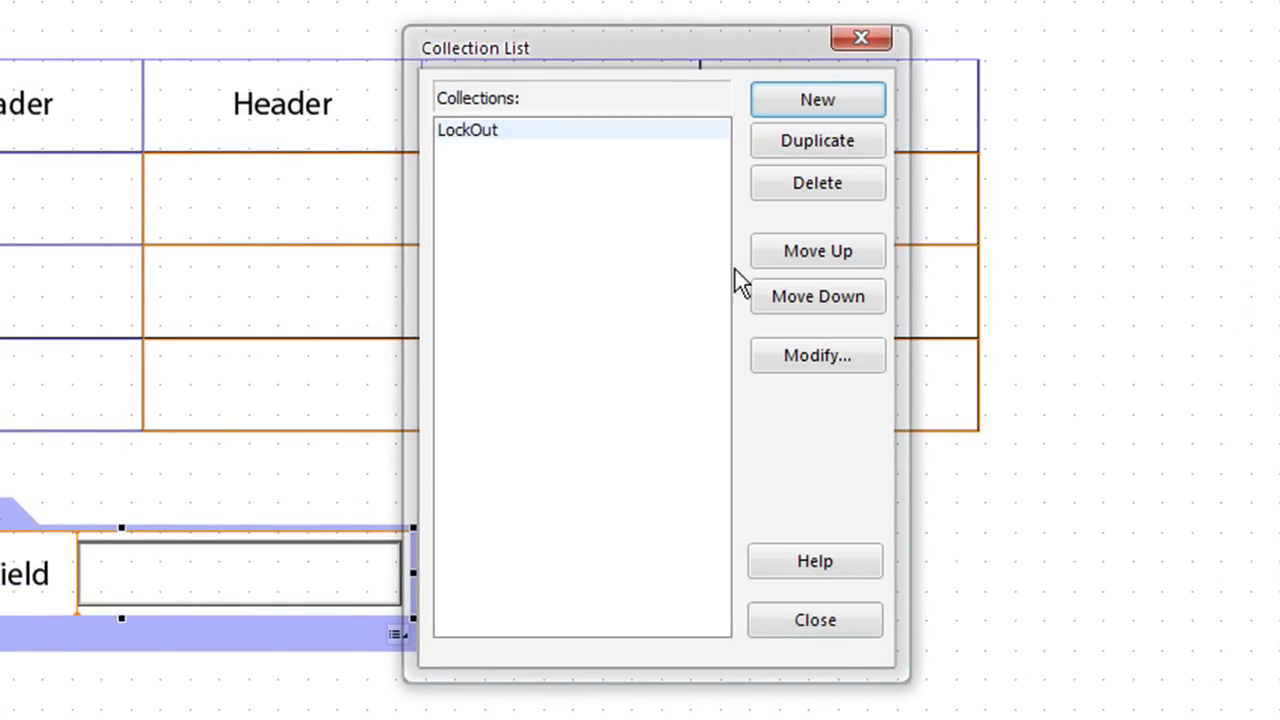
pyautogui.click(816, 354)
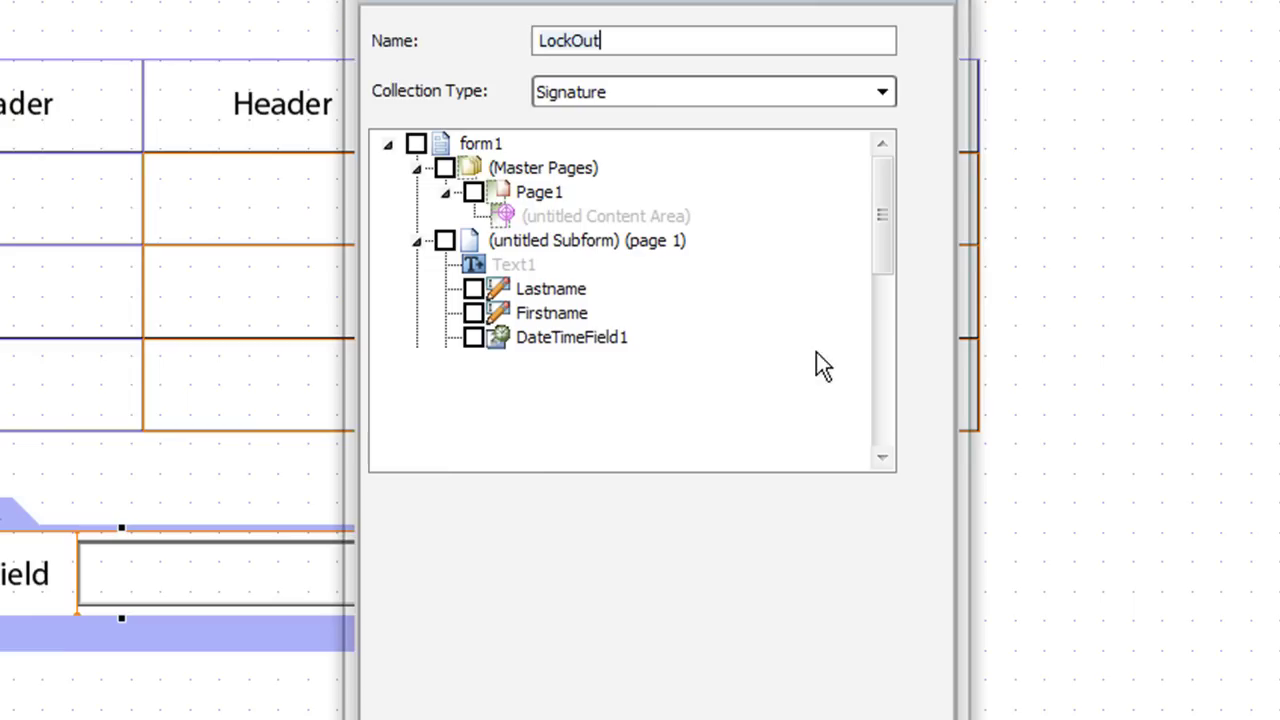
pyautogui.click(474, 289)
pyautogui.click(474, 313)
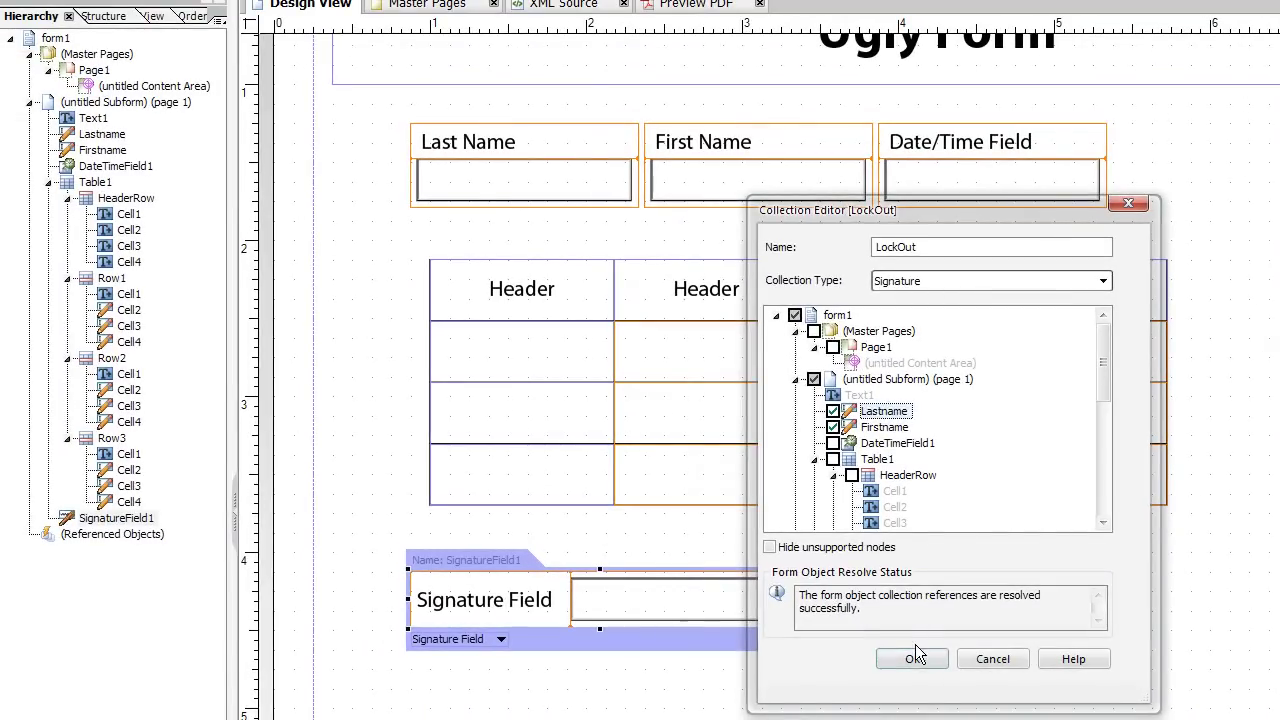
pyautogui.click(916, 658)
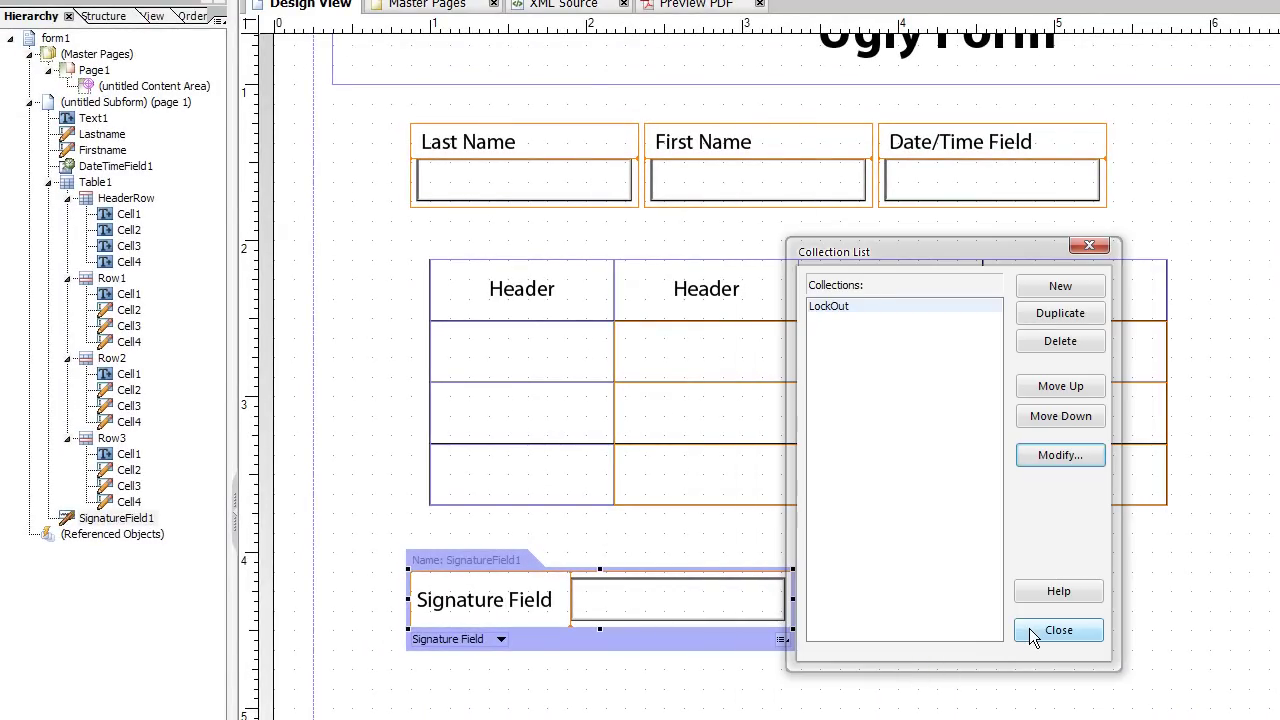
# Step: Save the form as Untitled1.pdf, replacing the existing file, and preview it as a PDF
pyautogui.click(1031, 629)
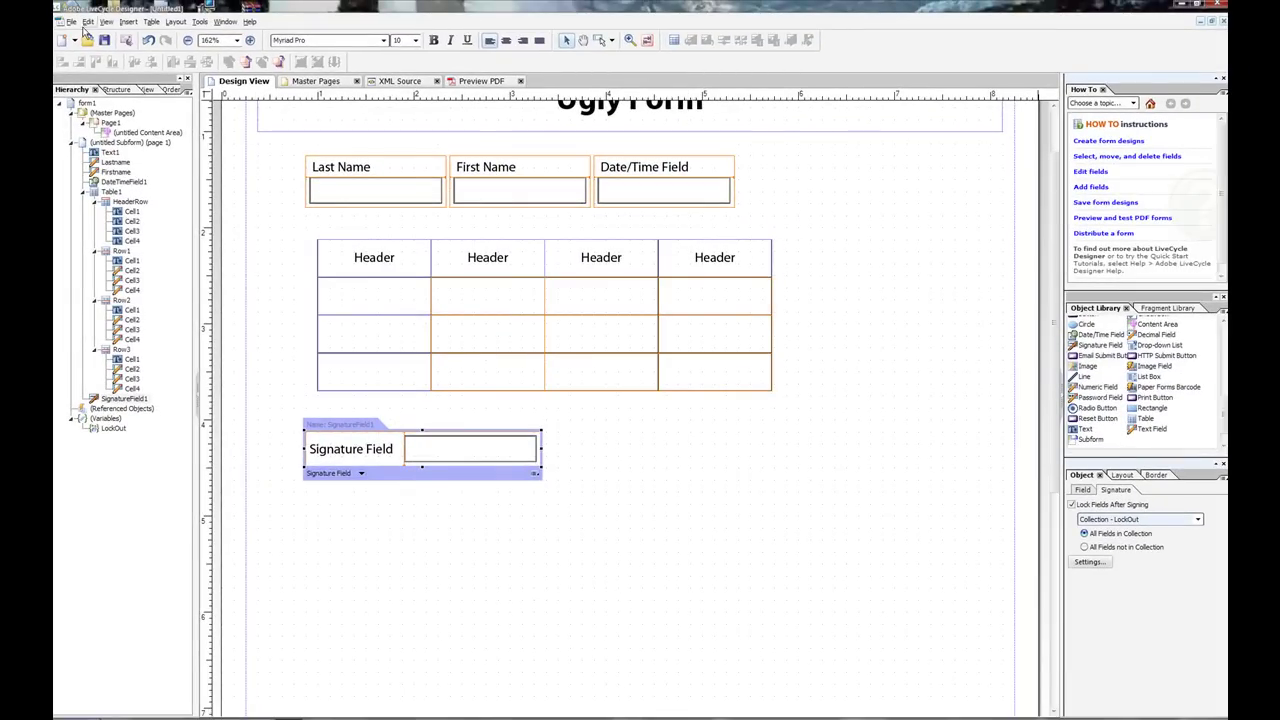
pyautogui.click(71, 21)
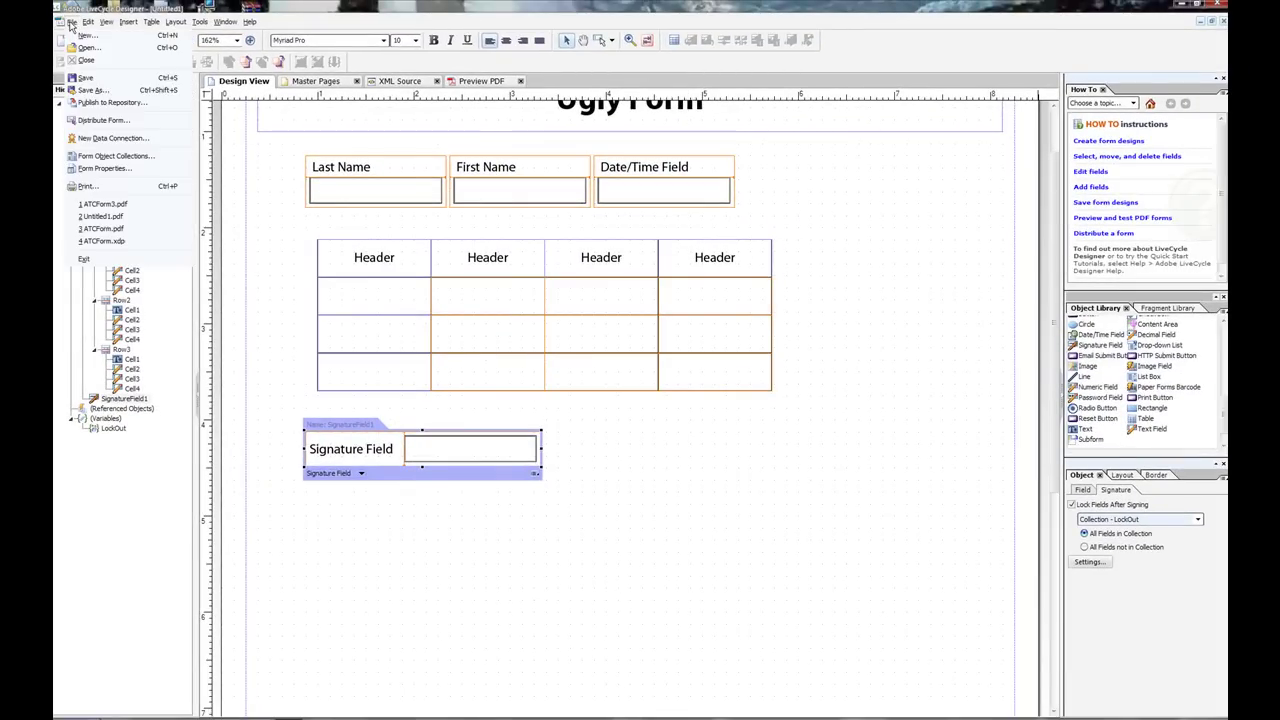
pyautogui.click(100, 92)
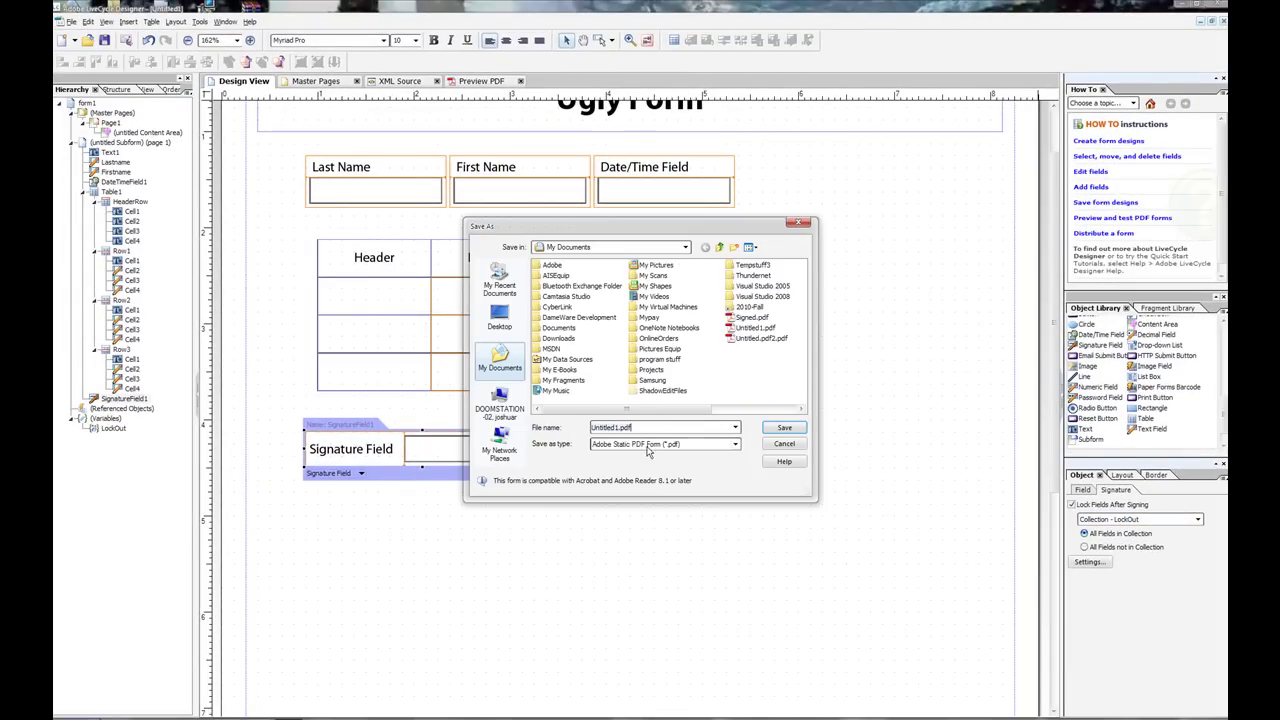
pyautogui.click(776, 433)
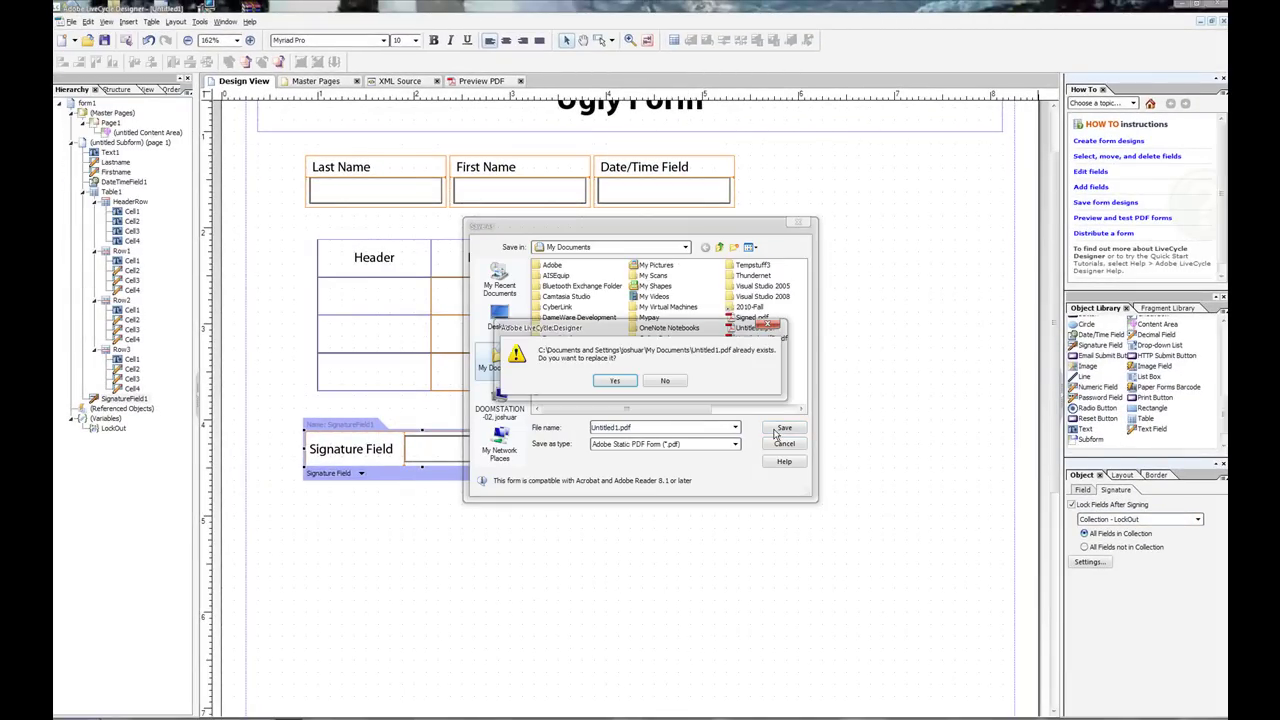
pyautogui.click(616, 388)
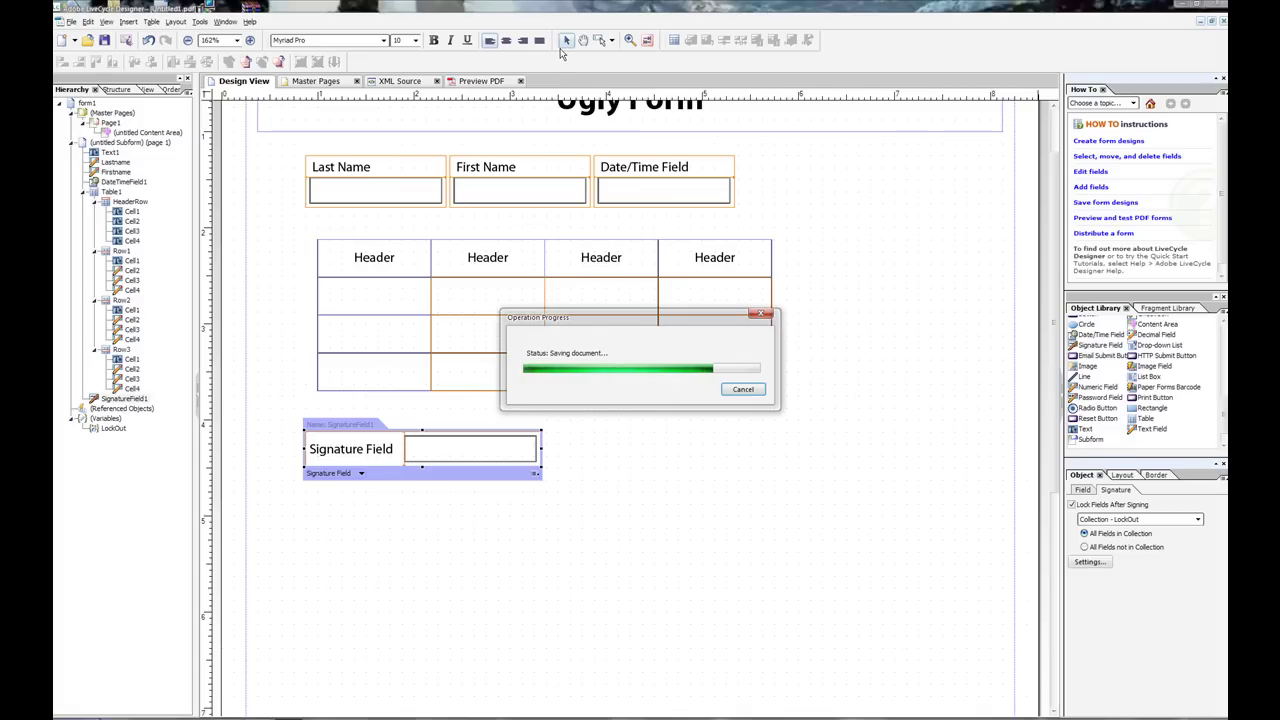
pyautogui.click(482, 81)
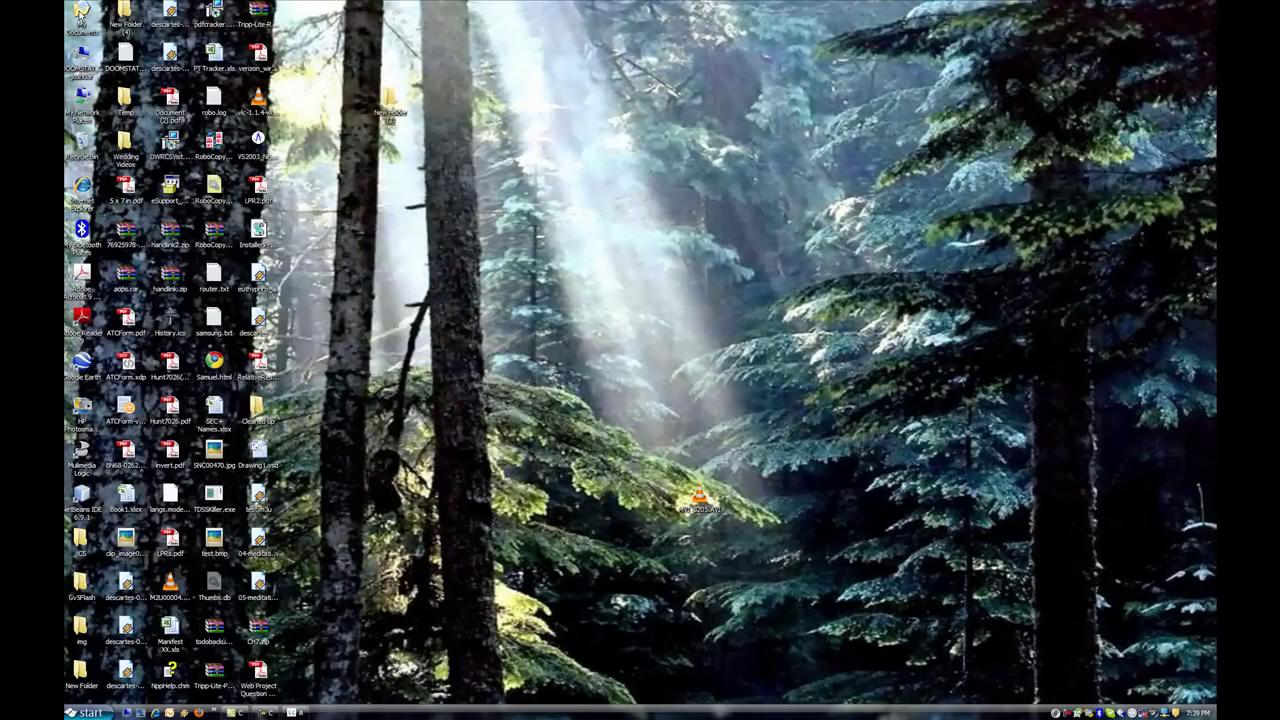
# Step: Open the My Documents folder from the desktop
pyautogui.doubleClick(81, 14)
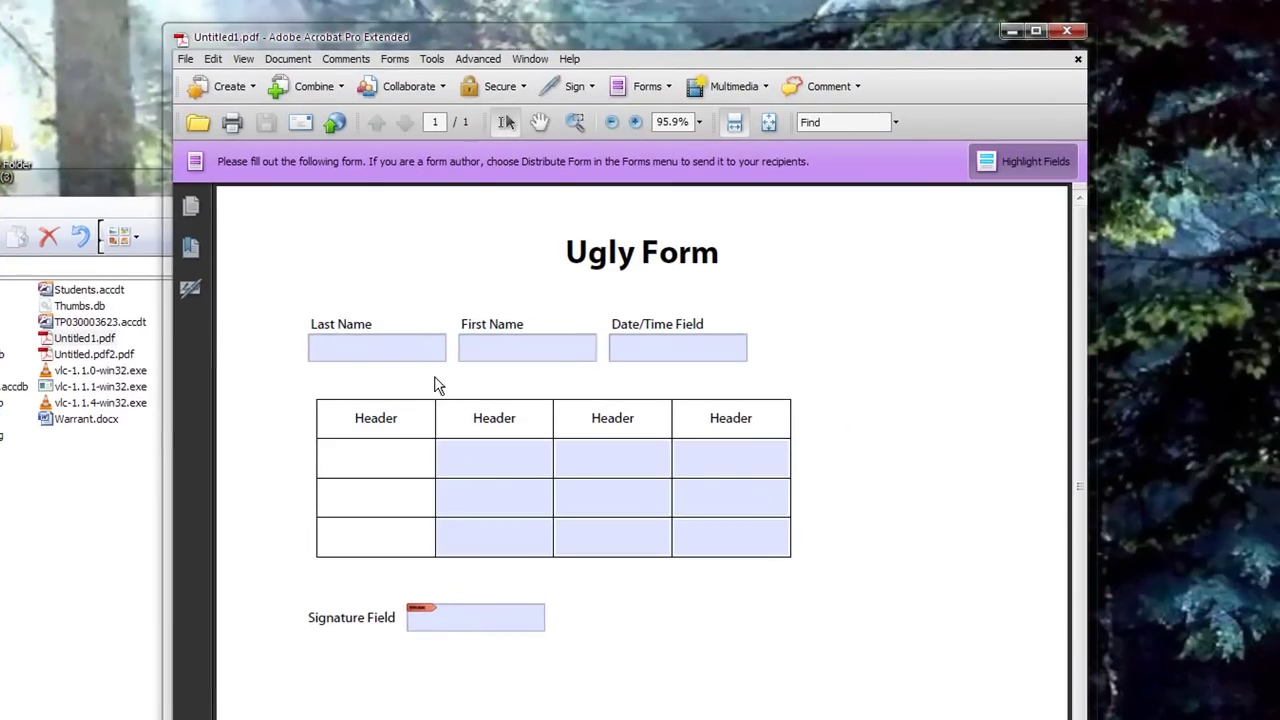
# Step: Fill Last Name and First Name with test text and set the date to Oct 20, 2010
pyautogui.click(416, 352)
pyautogui.write('adsdfas')
pyautogui.click(537, 354)
pyautogui.write('adfasdf')
pyautogui.click(669, 349)
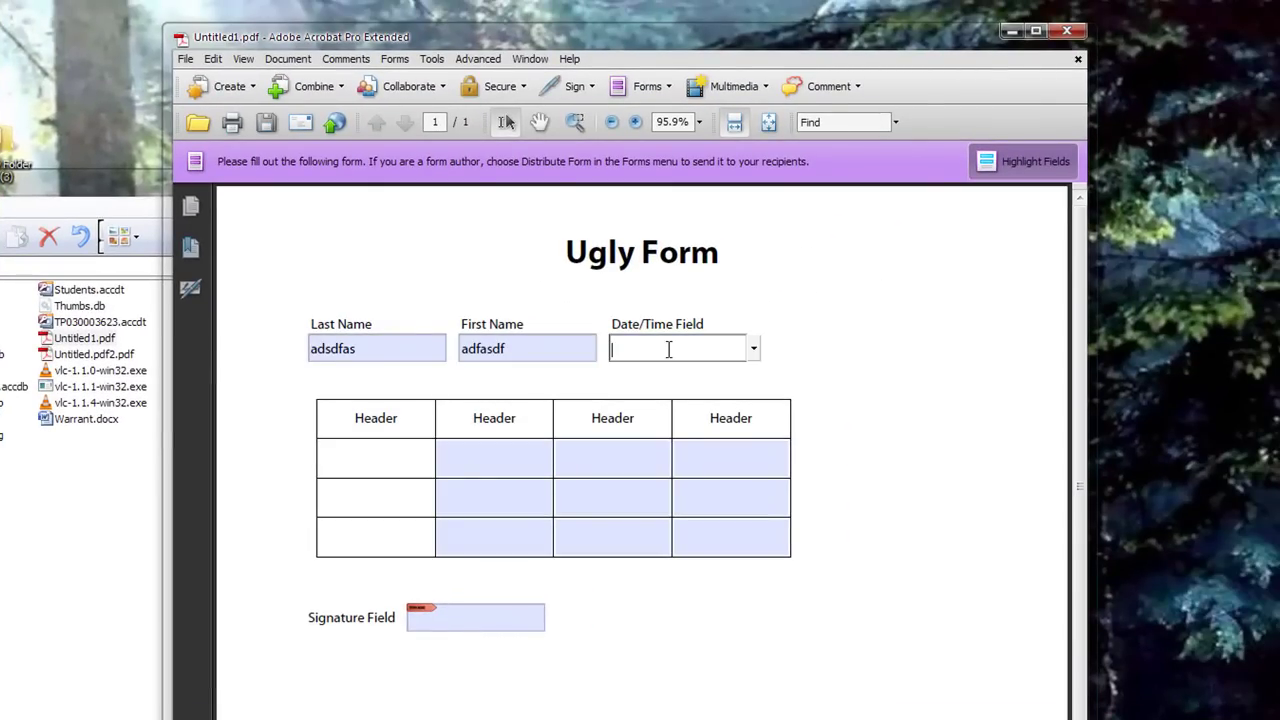
pyautogui.click(755, 349)
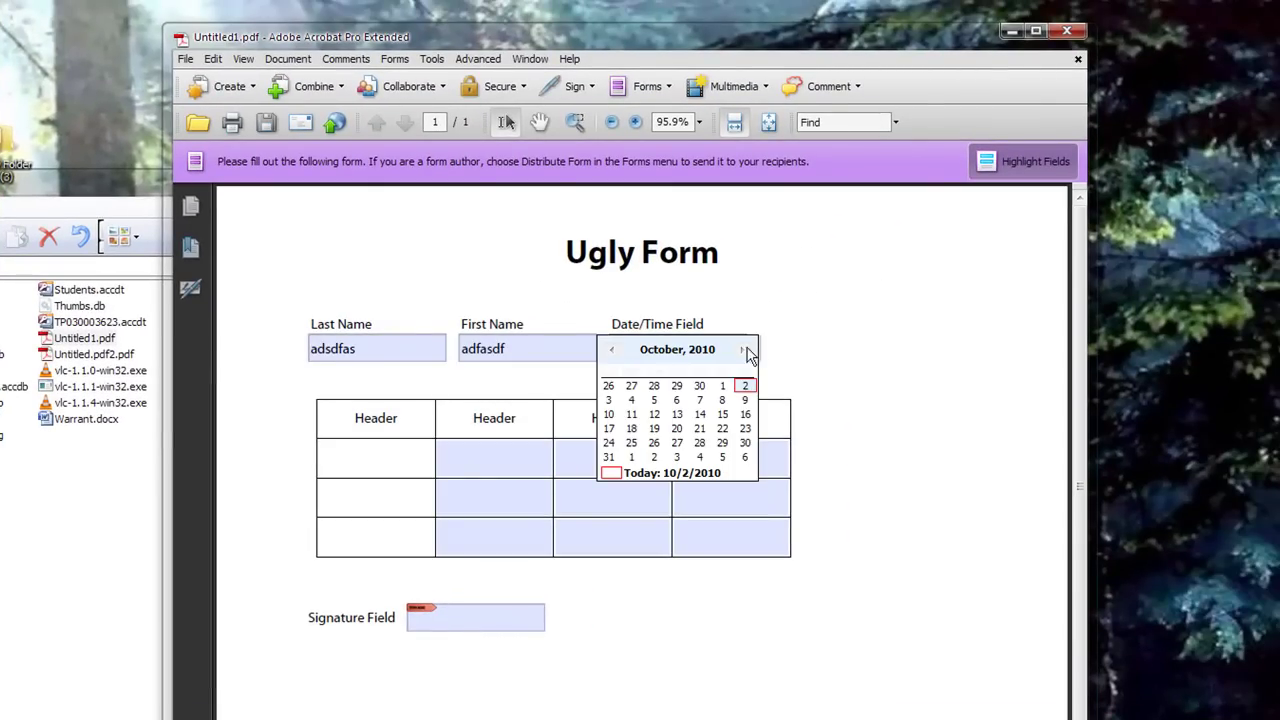
pyautogui.click(671, 429)
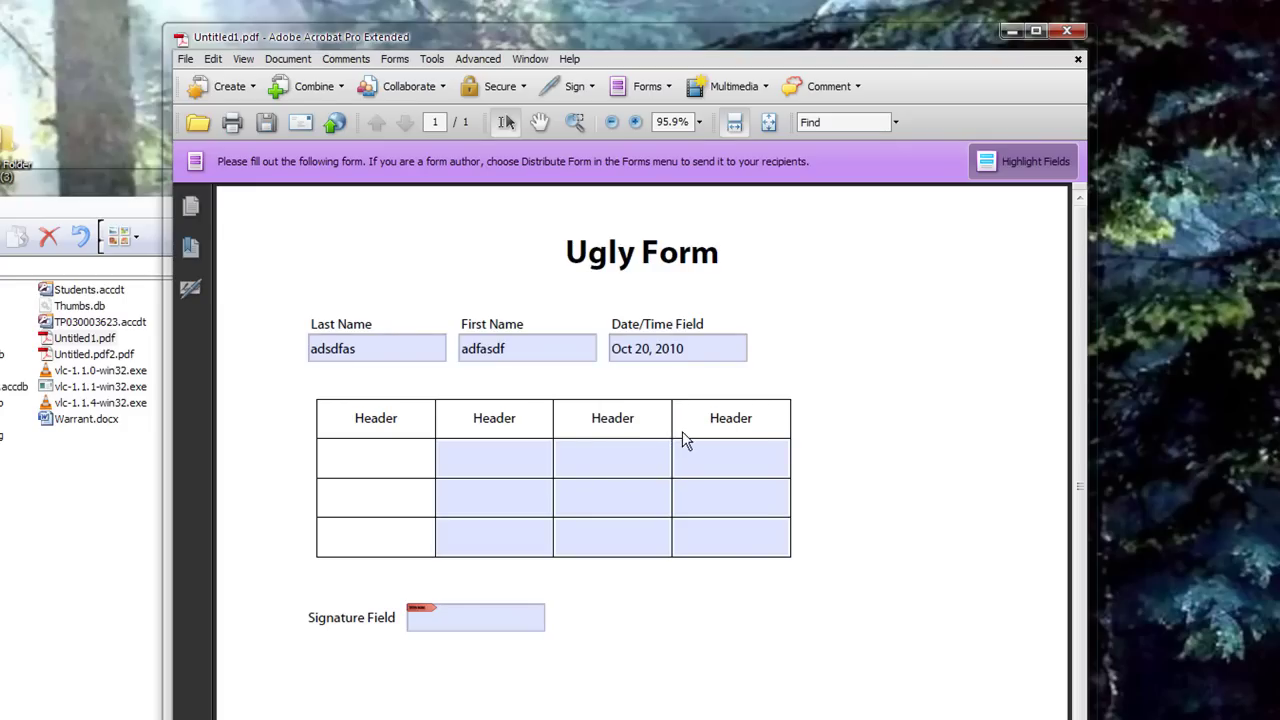
# Step: Enter afd, sdfa, sdf and asdfa in four table cells, then start signing the signature field
pyautogui.click(457, 451)
pyautogui.write('afd')
pyautogui.click(619, 457)
pyautogui.write('sdfa')
pyautogui.click(627, 528)
pyautogui.write('sdf')
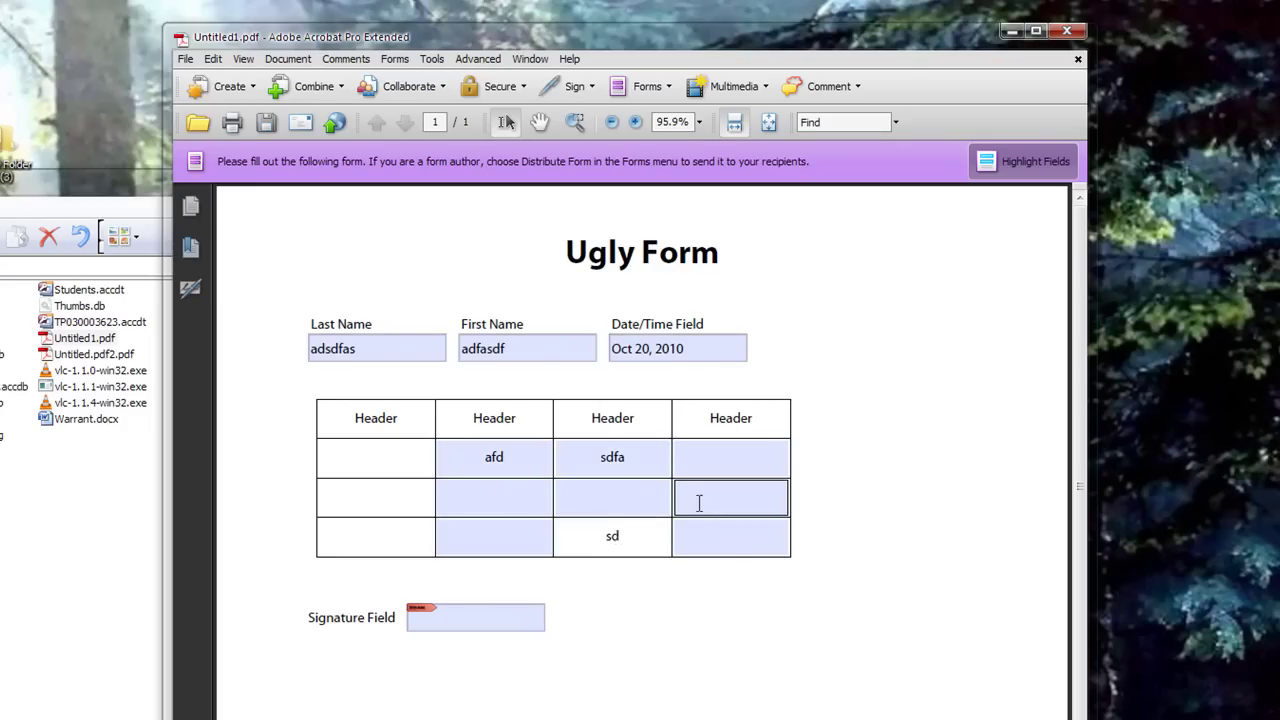
pyautogui.click(700, 499)
pyautogui.write('asdfa')
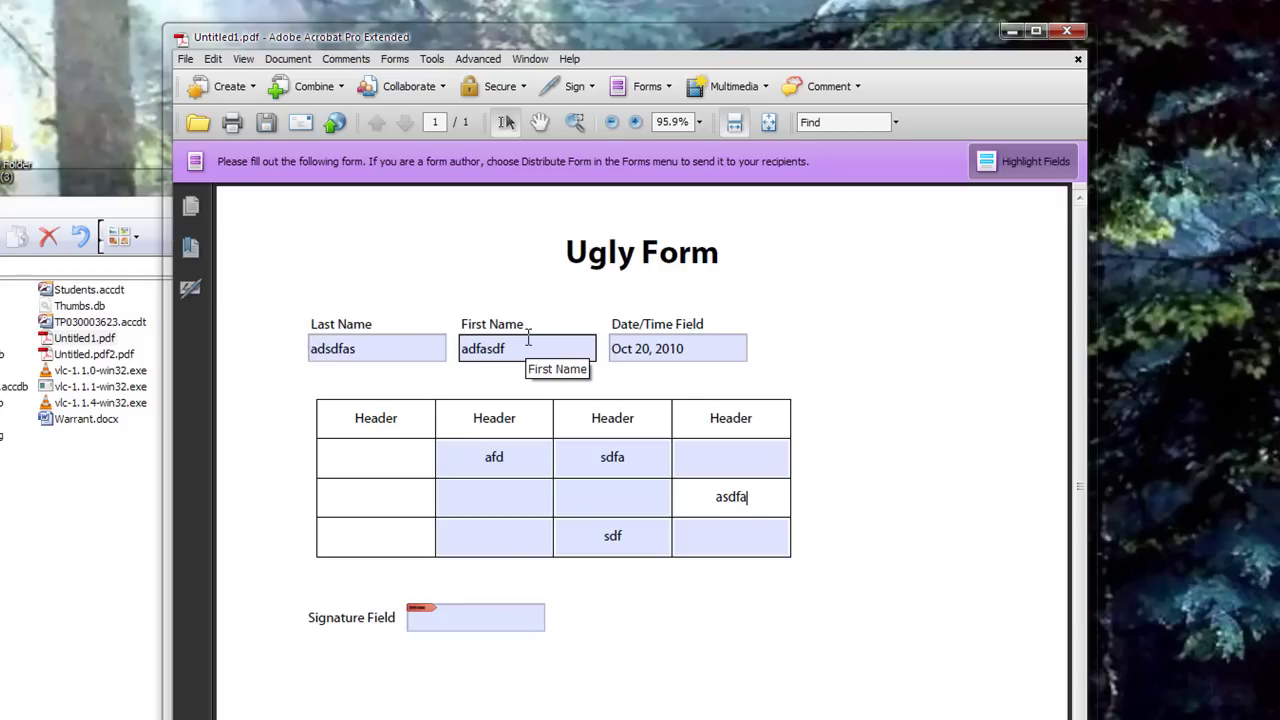
pyautogui.click(477, 612)
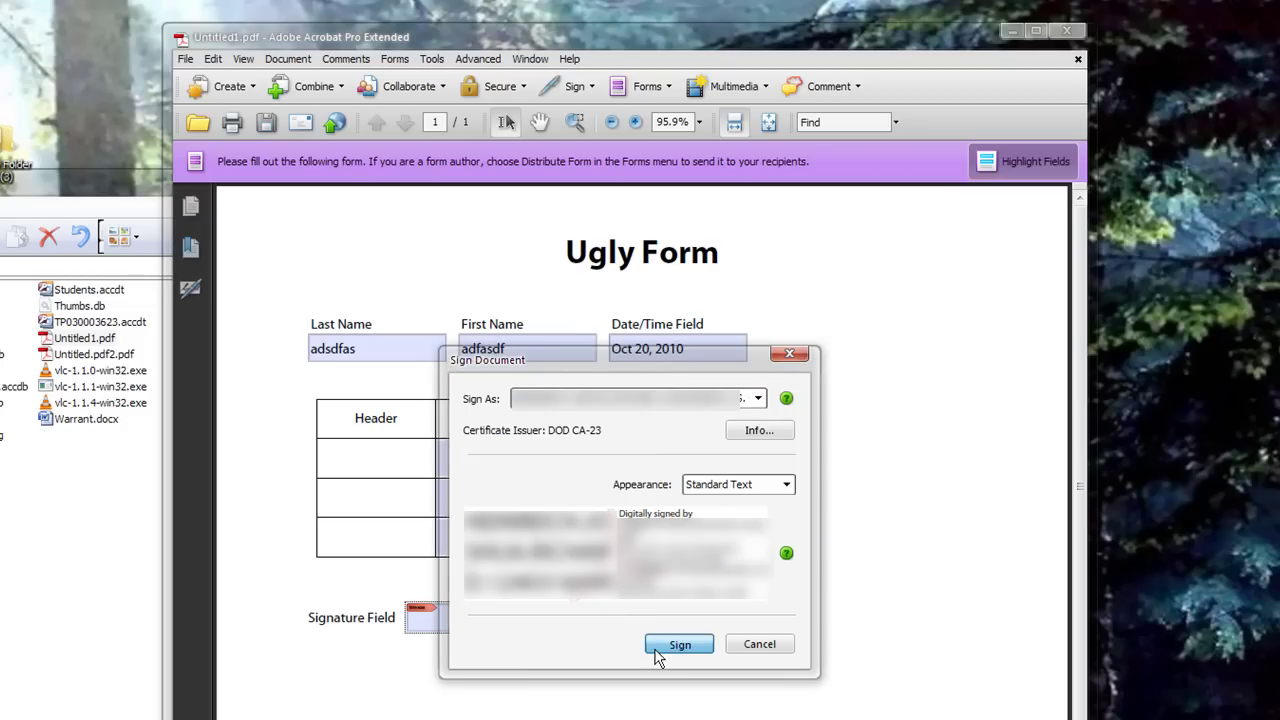
# Step: Apply the digital signature and save the signed copy as Signed1.pdf
pyautogui.click(657, 652)
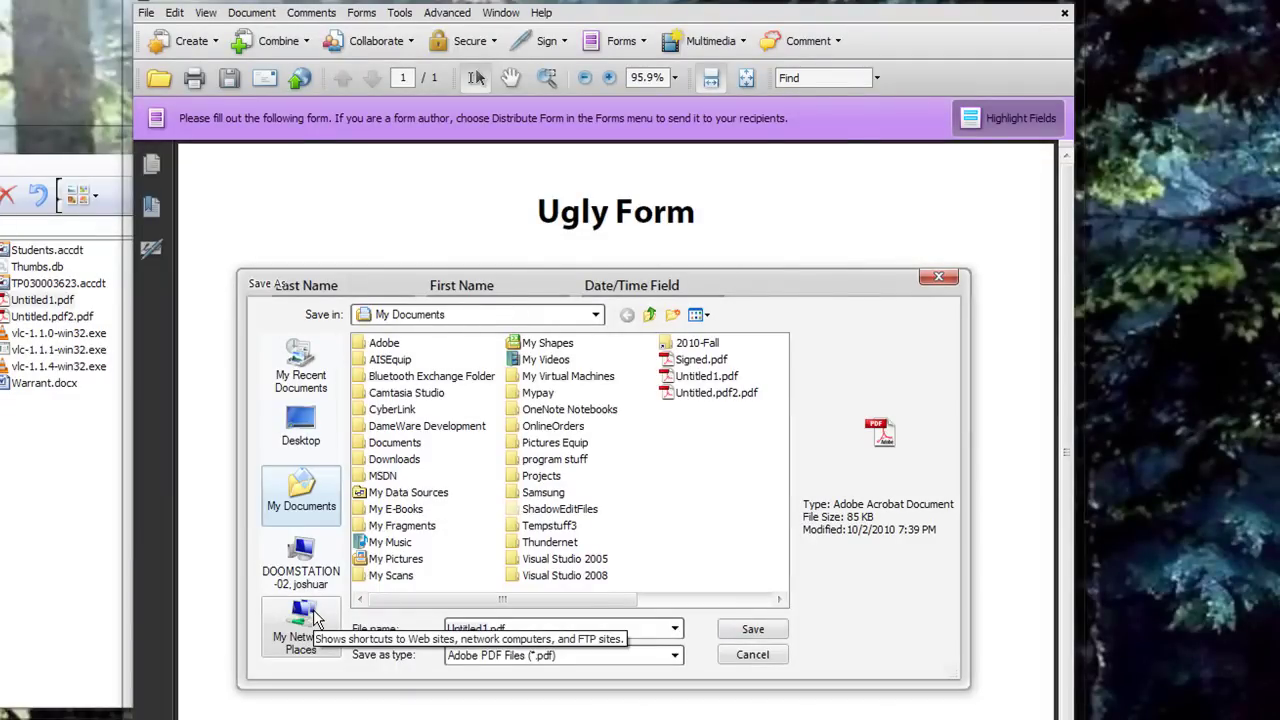
pyautogui.write('Signed1.pdf')
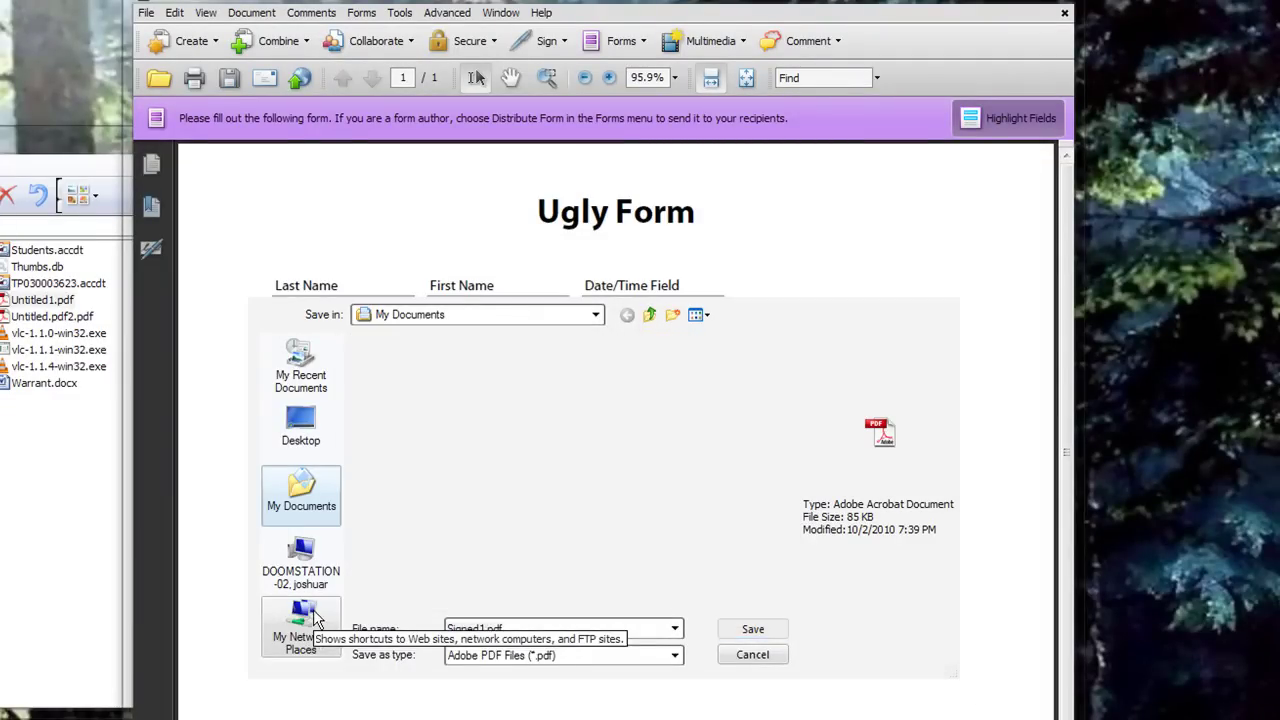
pyautogui.press('Return')
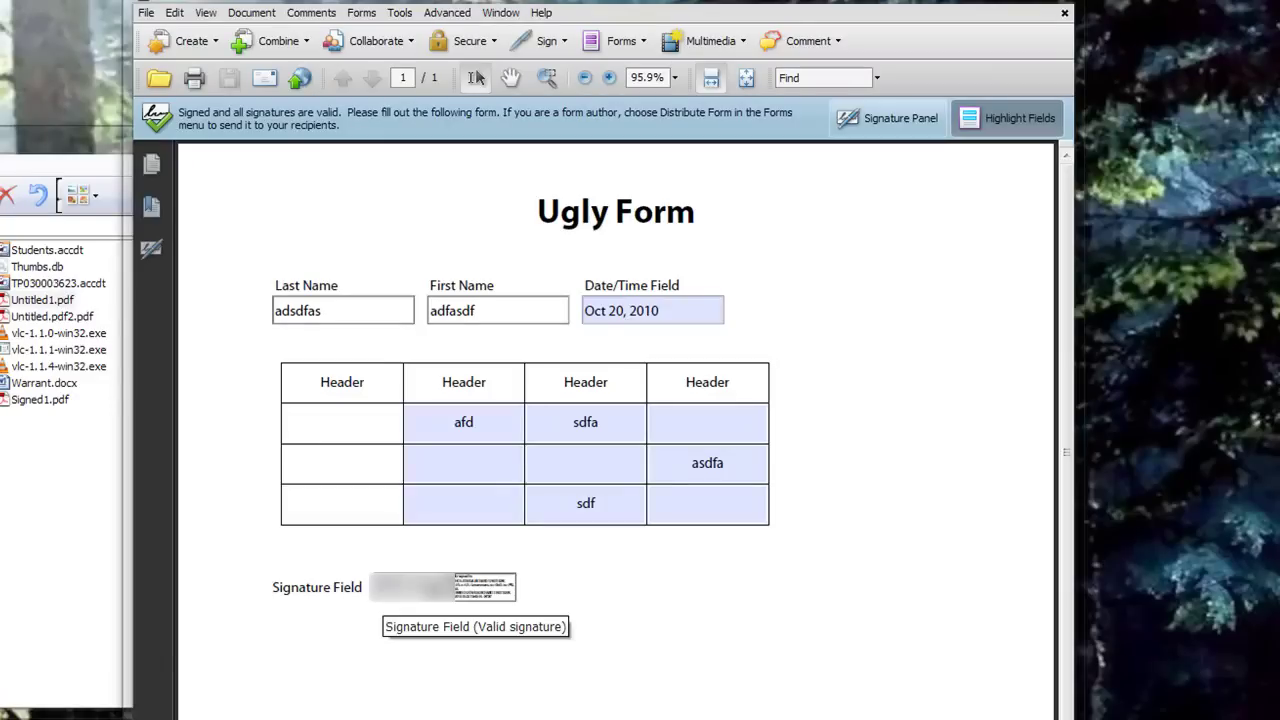
# Step: Confirm both name fields are locked, then enter sfda and sdfa in the table's second row
pyautogui.click(346, 313)
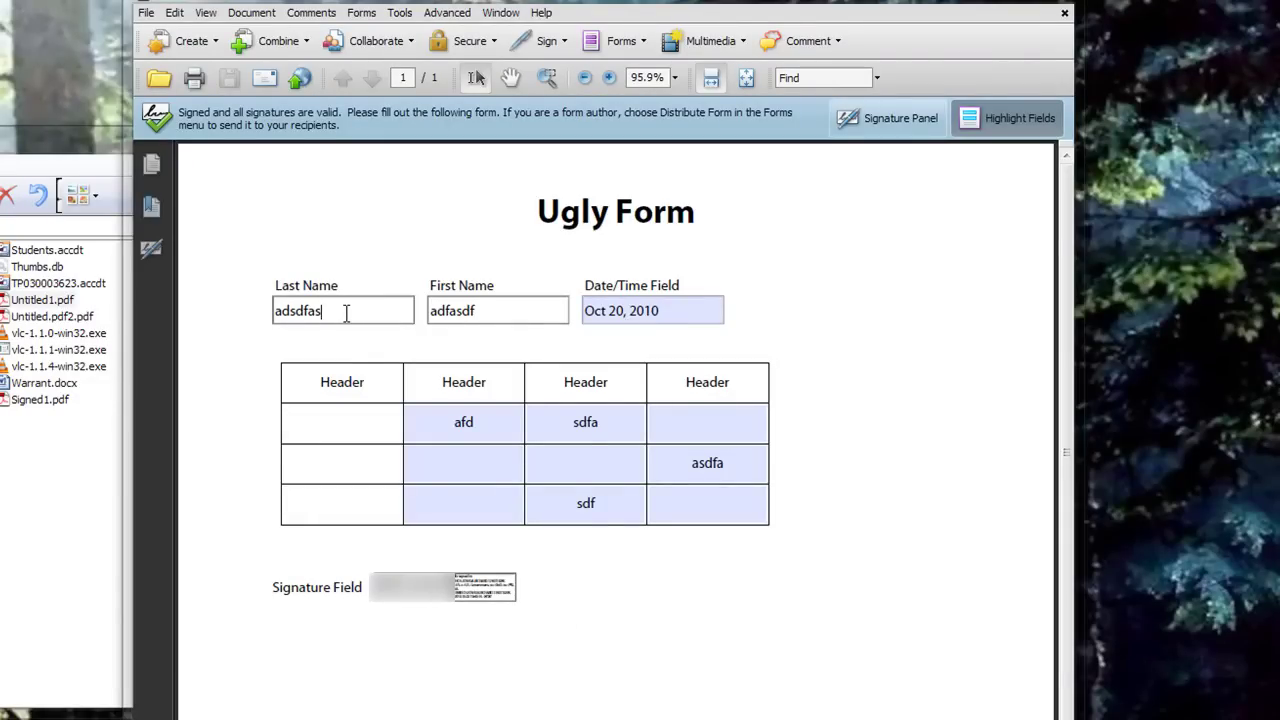
pyautogui.click(479, 311)
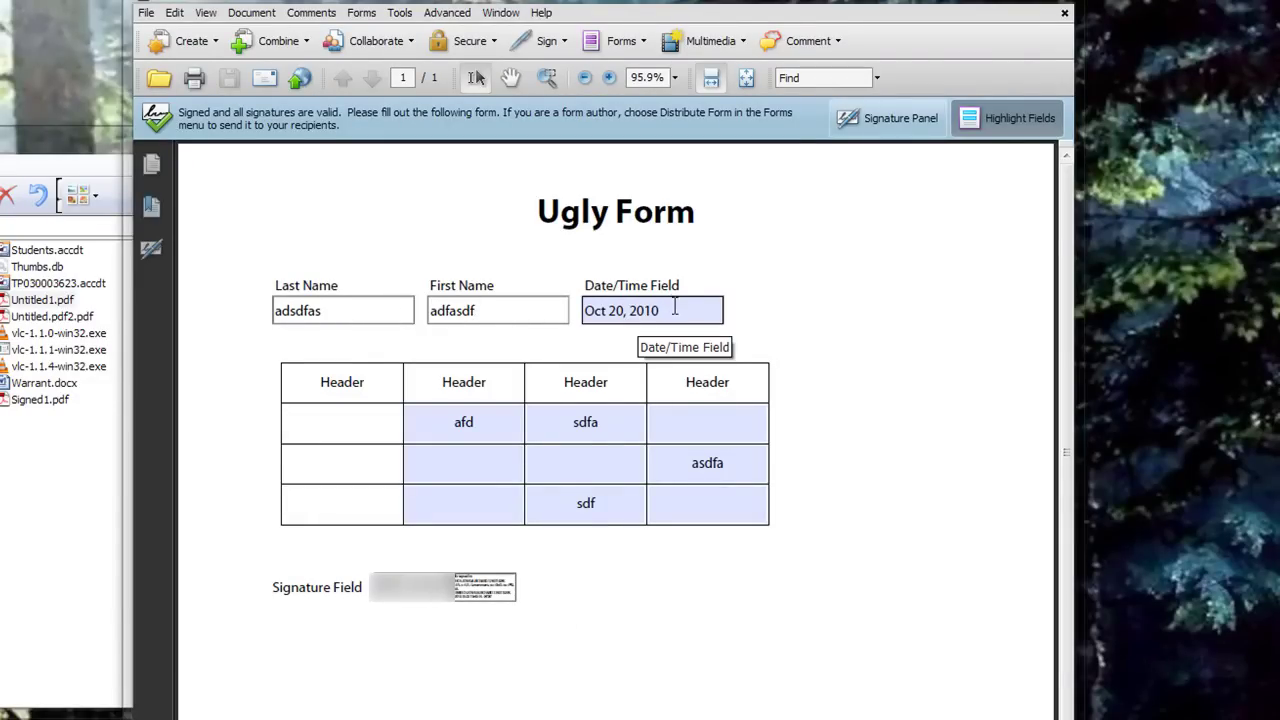
pyautogui.click(463, 468)
pyautogui.write('sfda')
pyautogui.press('Tab')
pyautogui.write('sdfa')
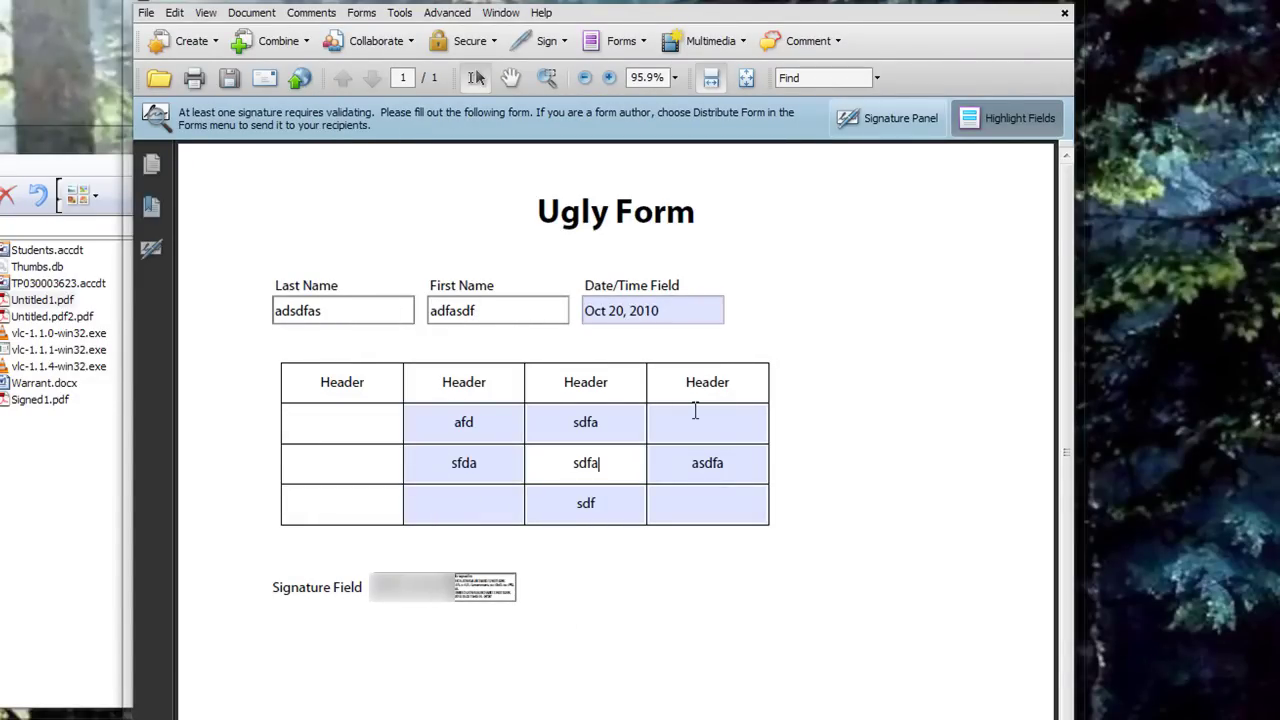
# Step: Enter asd in the first-row cell under the fourth header and save the signed form
pyautogui.click(695, 418)
pyautogui.write('asd')
pyautogui.click(235, 81)
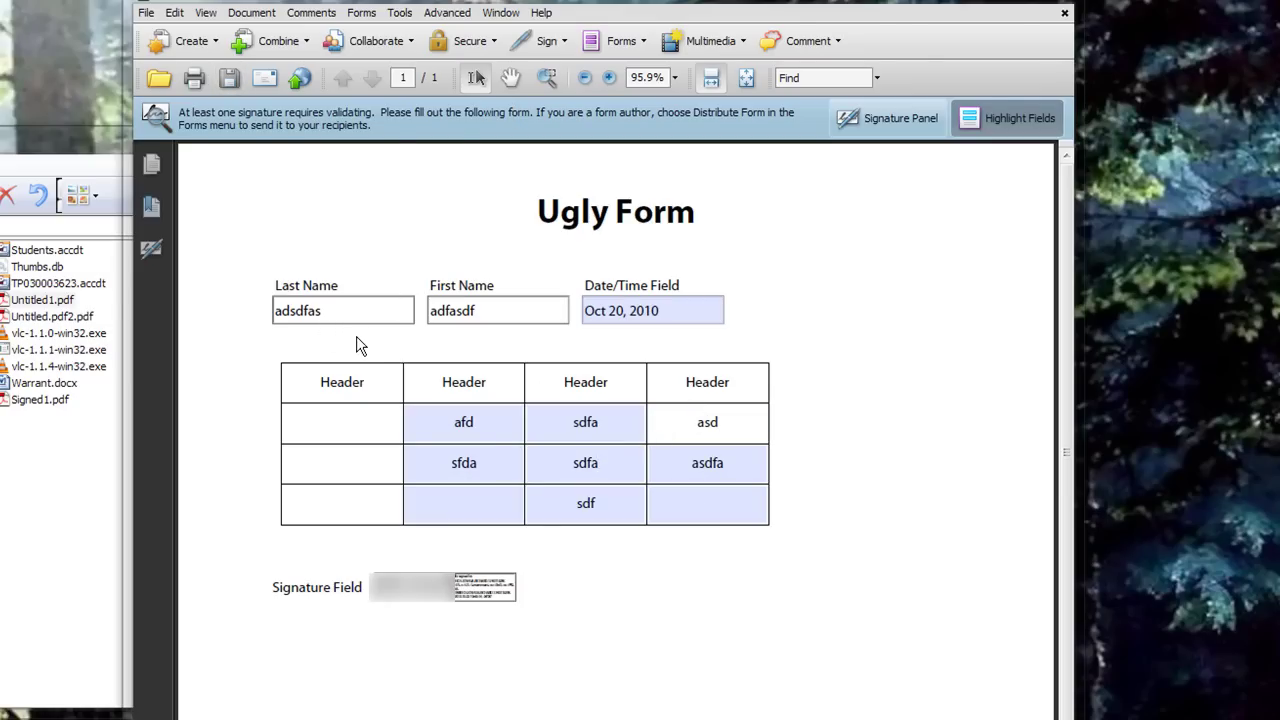